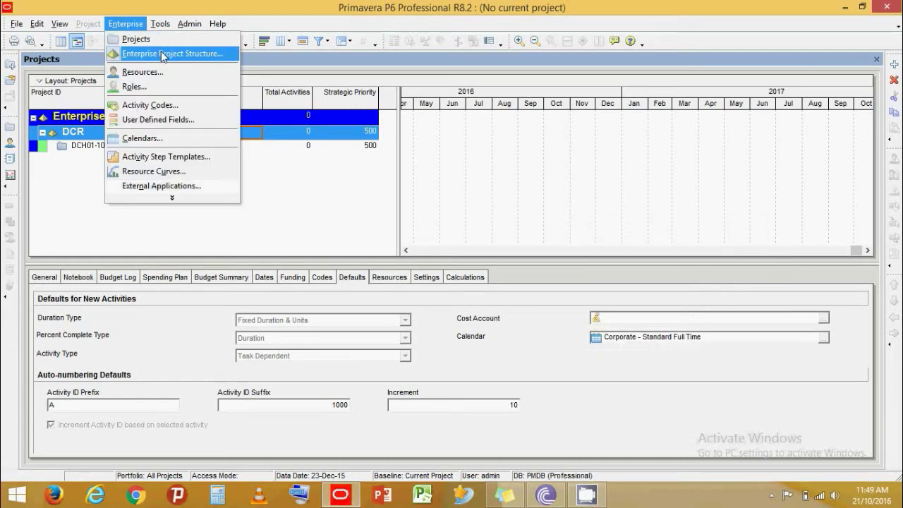
Add an EPS node with ID SIG and name SIGNATURE TOWER to the Enterprise Project Structure
left_click(161, 54)
left_click(574, 151)
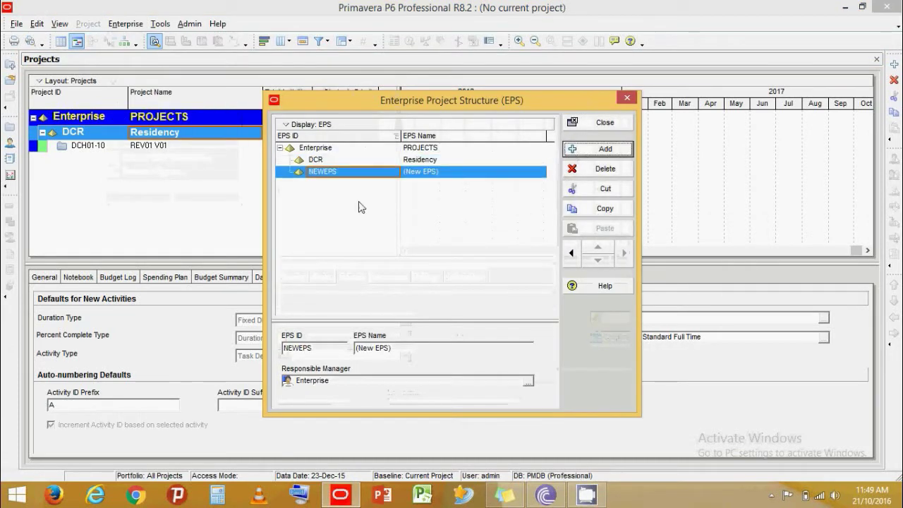
left_click(454, 176)
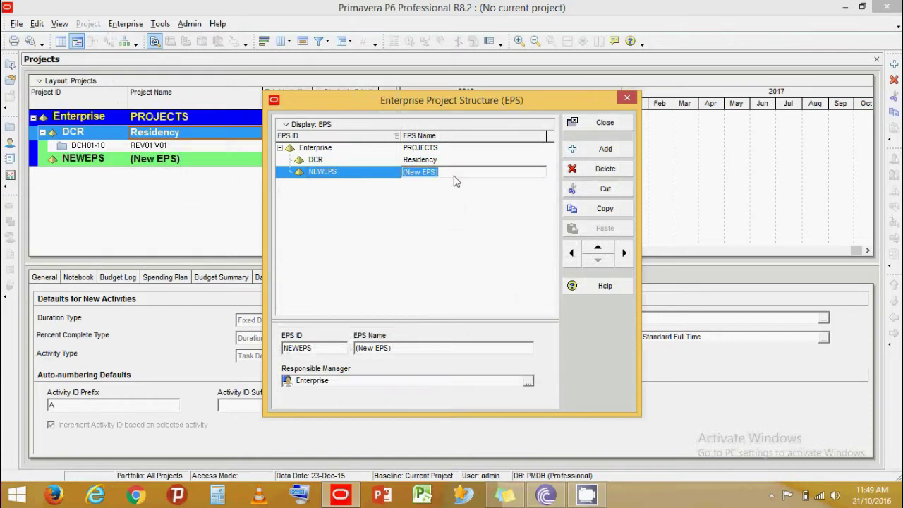
type("SIGNATURE TOWER")
left_click(374, 176)
type("SIG")
left_click(379, 244)
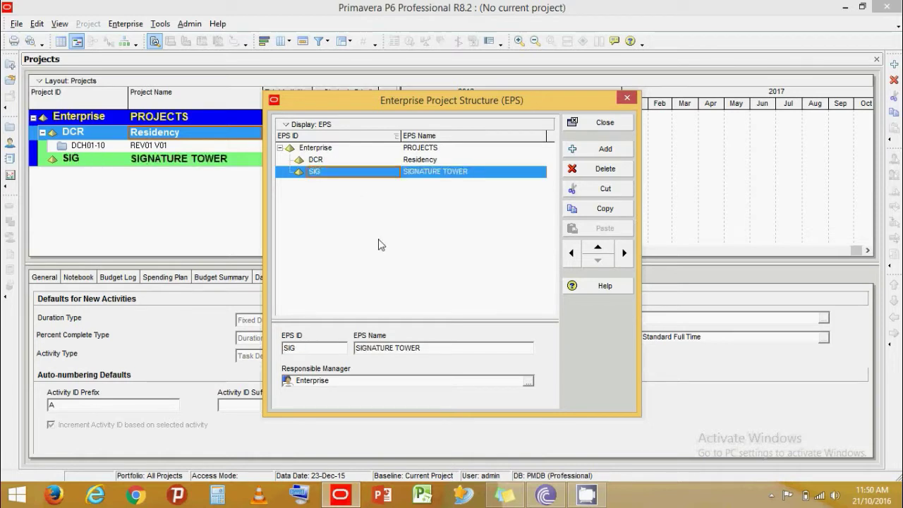
left_click(603, 123)
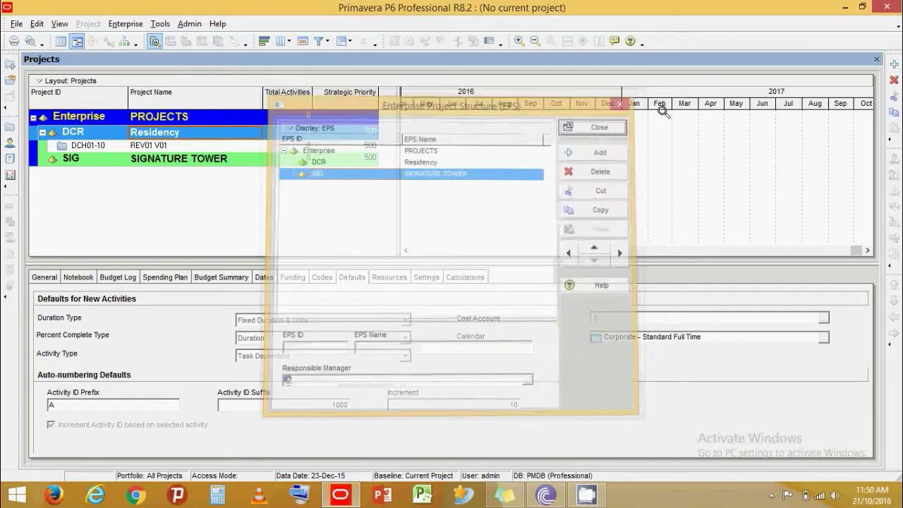
Create a new project under the SIGNATURE TOWER EPS node, keeping the remaining wizard defaults
left_click(66, 162)
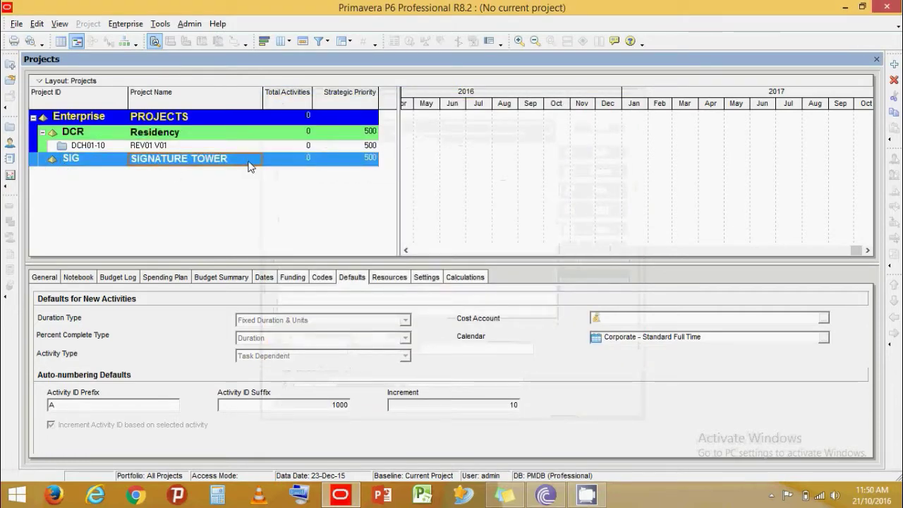
left_click(893, 66)
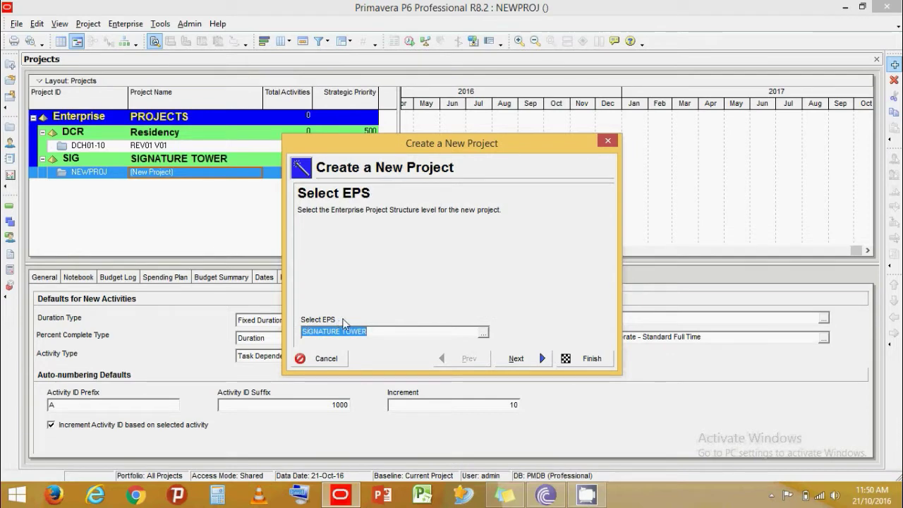
left_click(484, 332)
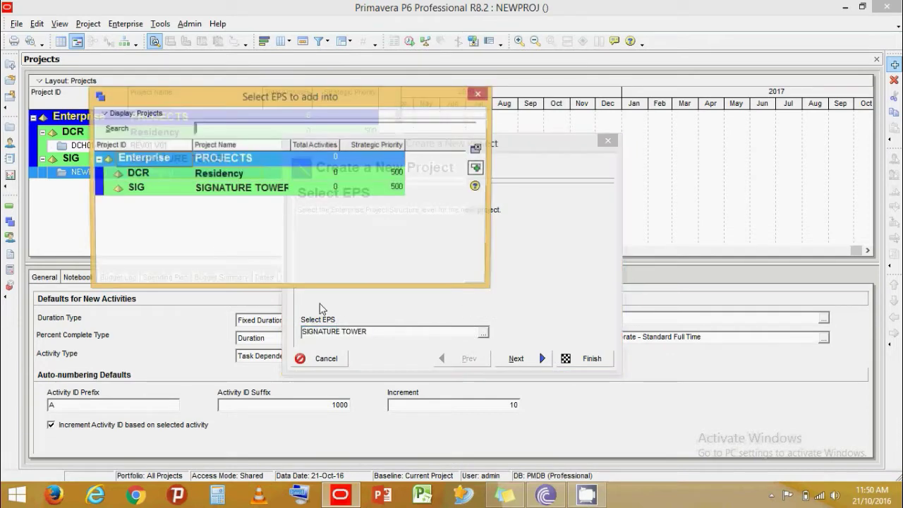
left_click(131, 190)
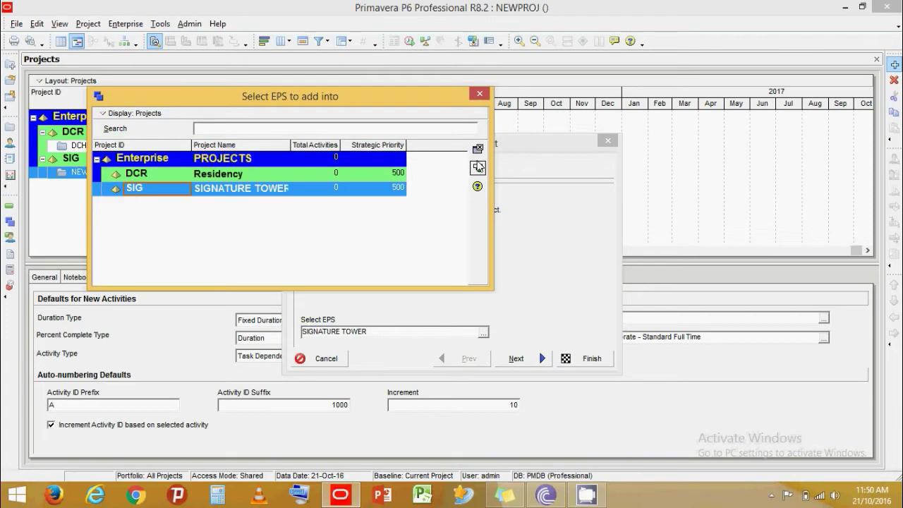
left_click(478, 169)
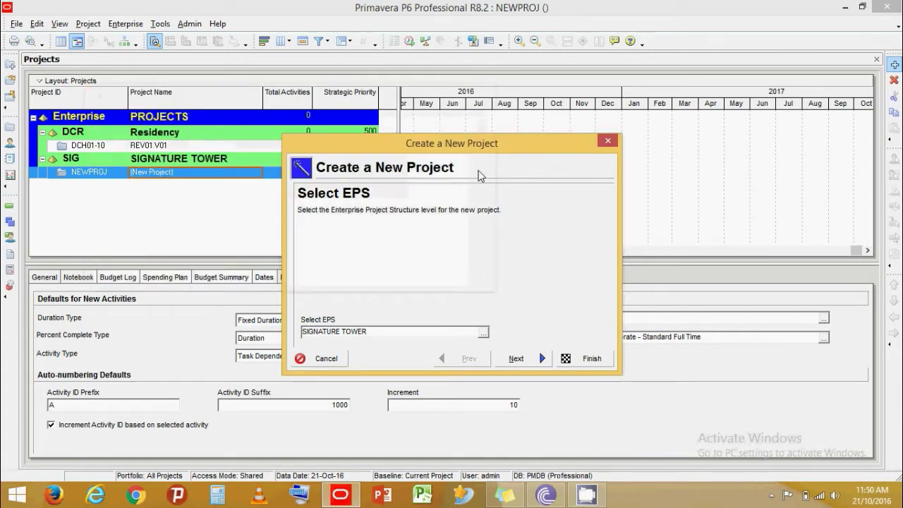
left_click(575, 357)
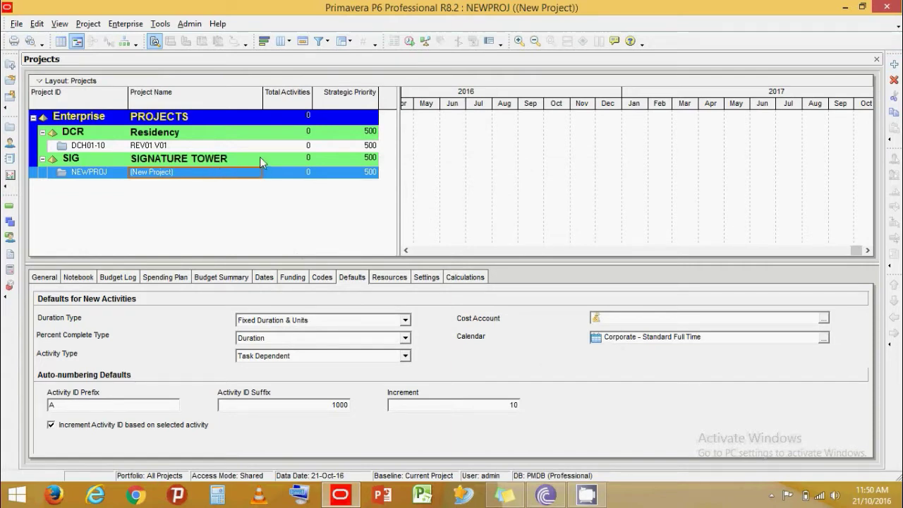
Rename the new project SIGNATURE TOWER by copying the name of its parent EPS node
left_click(242, 161)
left_click(242, 162)
right_click(194, 162)
left_click(234, 205)
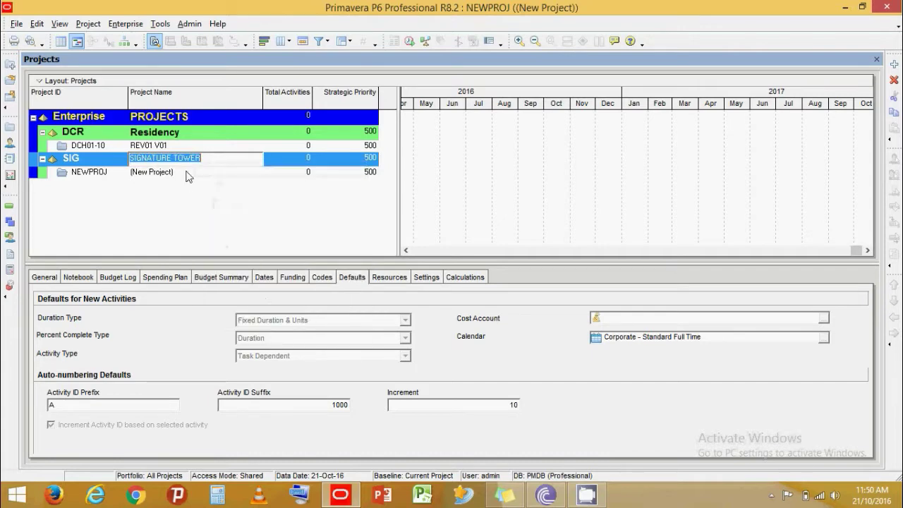
left_click(185, 174)
left_click(178, 174)
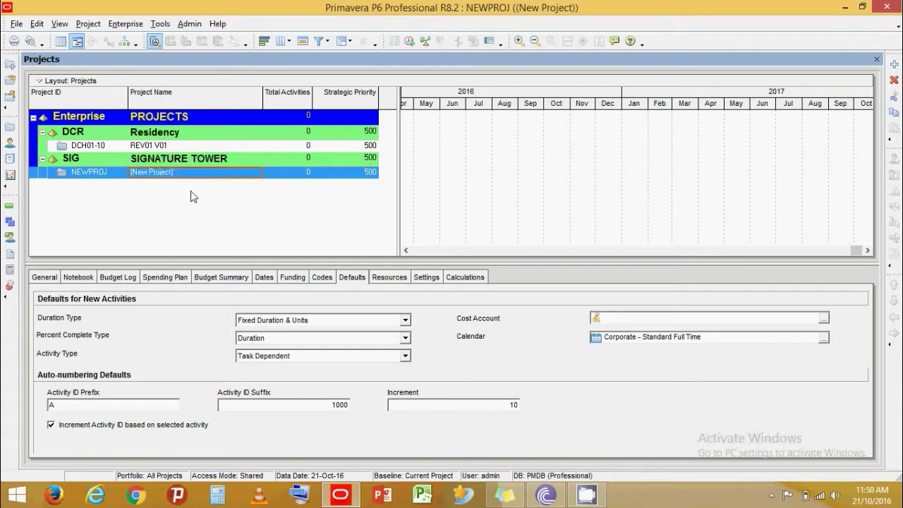
left_click(179, 172)
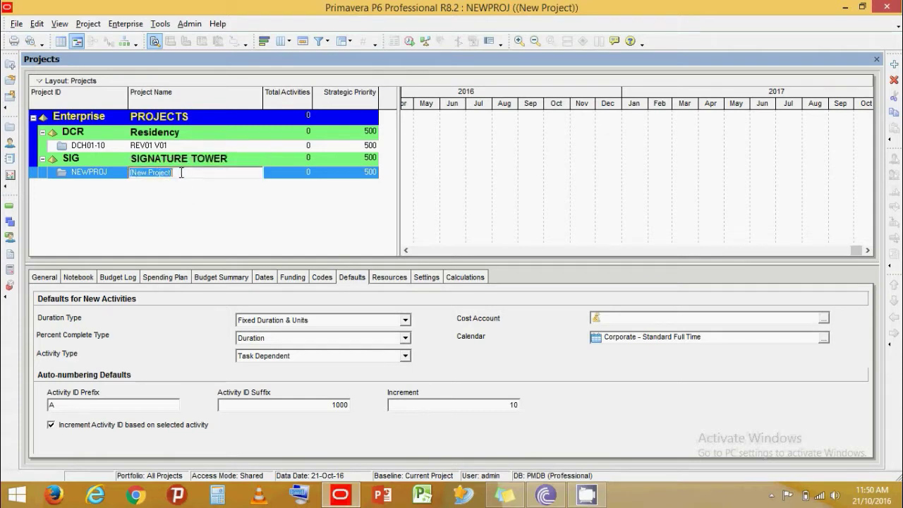
key("Home")
key("ctrl+shift+Right")
left_click(197, 201)
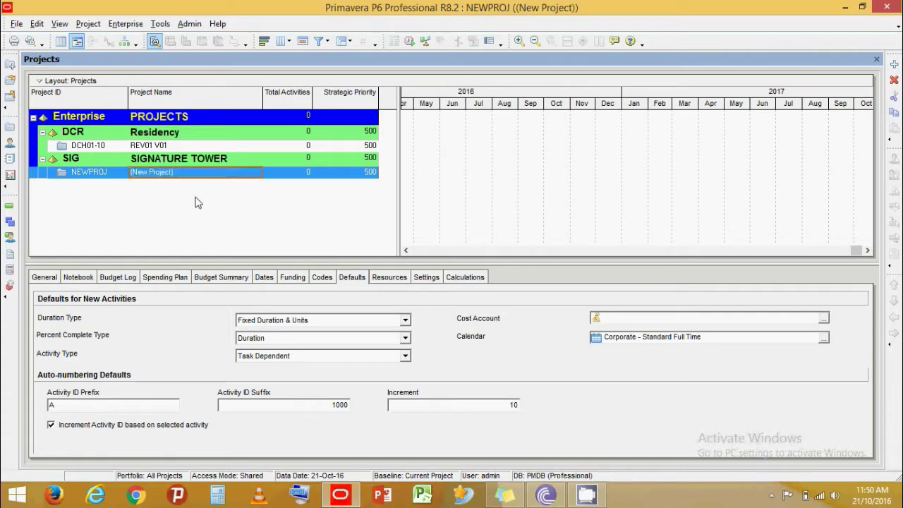
left_click(186, 175)
right_click(185, 180)
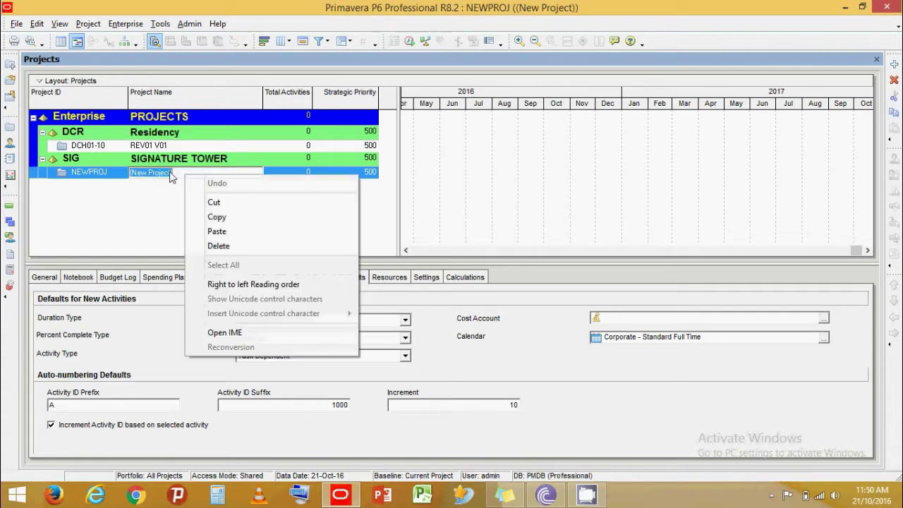
left_click(228, 234)
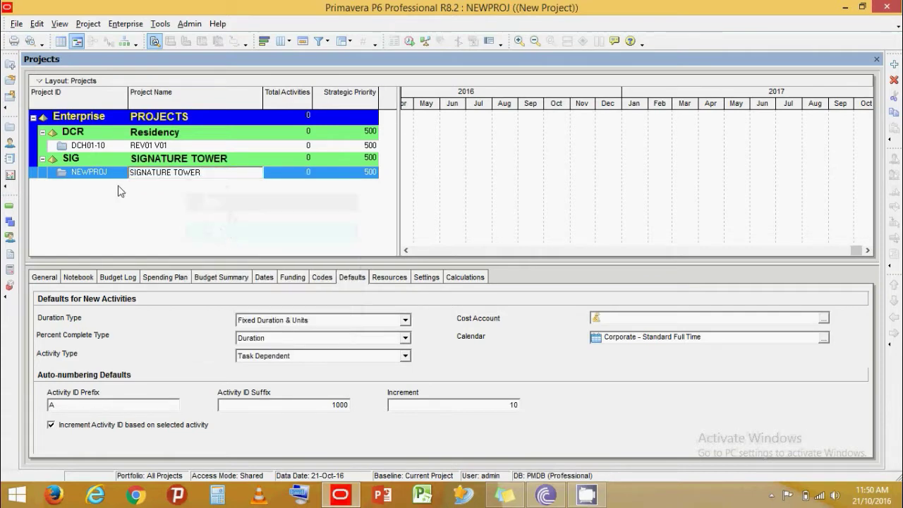
key("Return")
Set the new project's ID to SIG-1
left_click(115, 175)
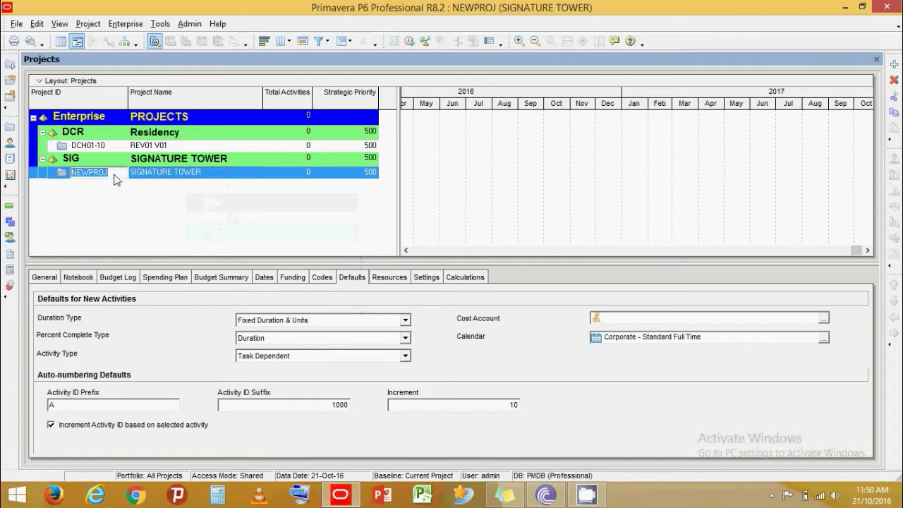
type("SIG")
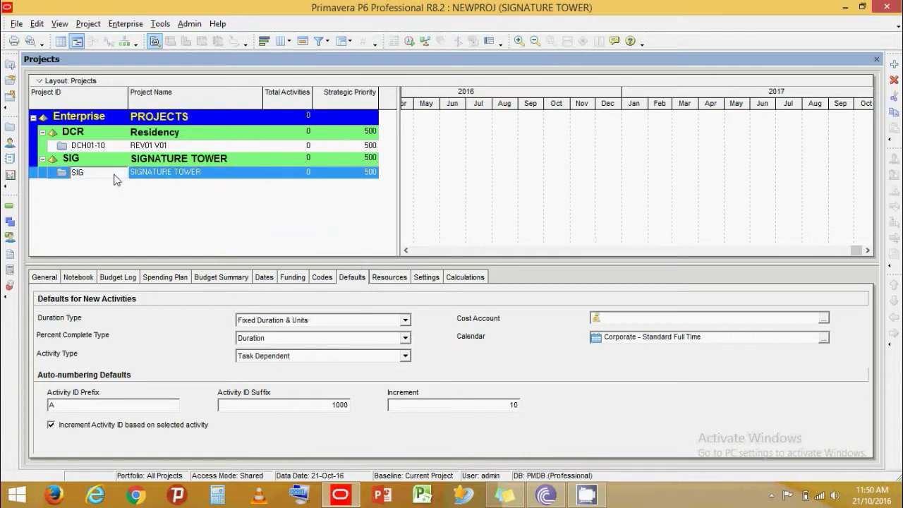
type("-1")
key("Return")
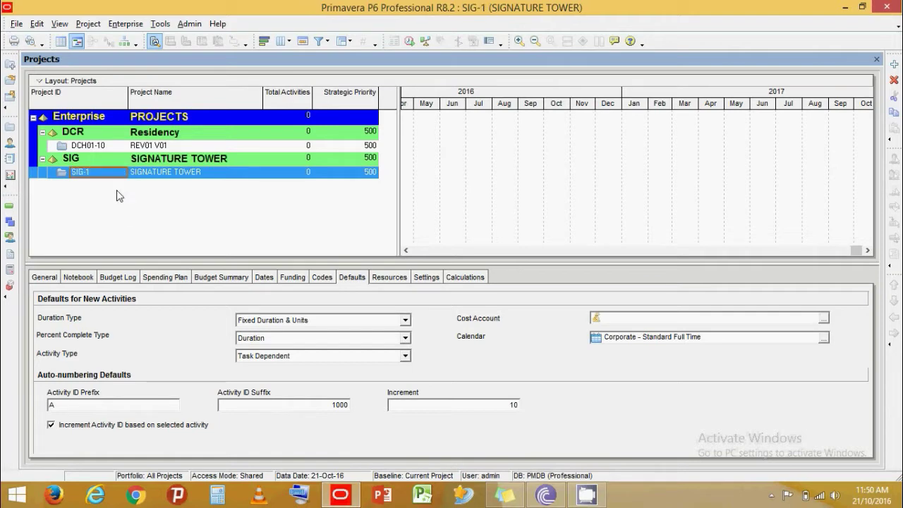
left_click(824, 339)
left_click(437, 235)
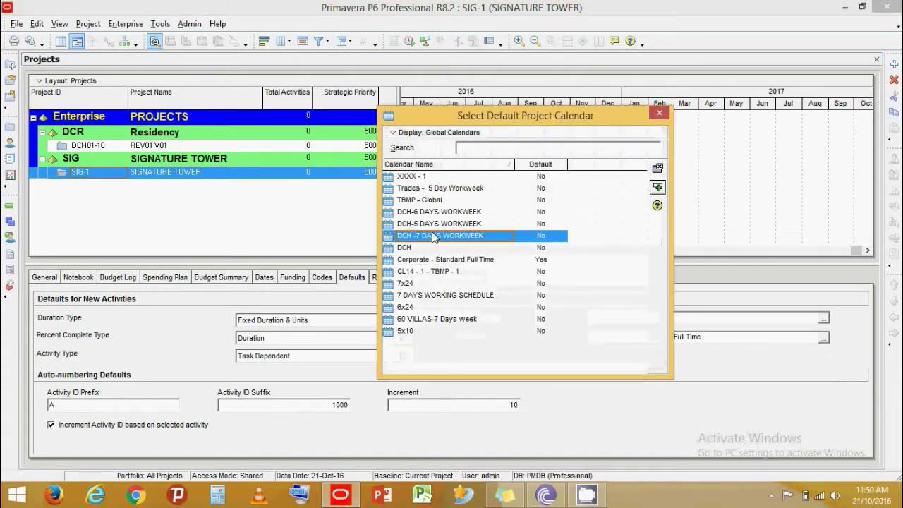
left_click(437, 212)
left_click(438, 223)
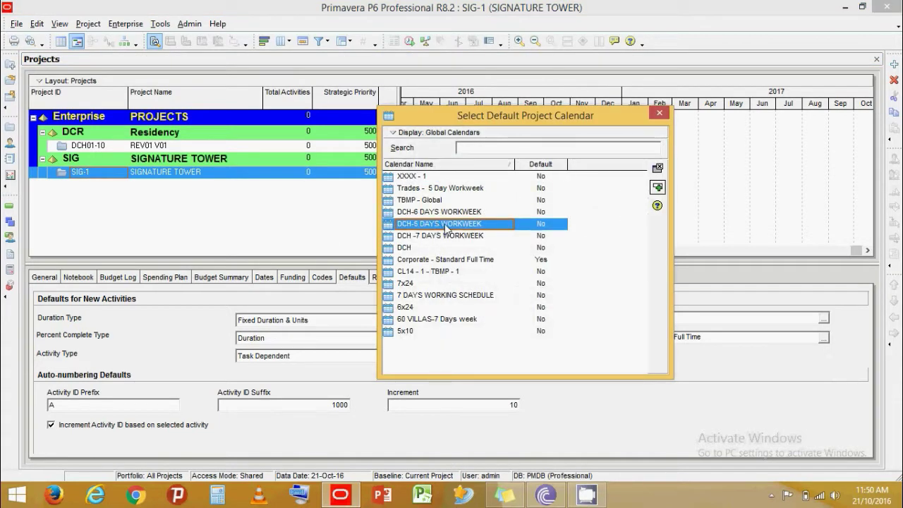
left_click(657, 114)
Open the SIG-1 project, display its work breakdown structure and select the SIGNATURE TOWER root element
right_click(90, 176)
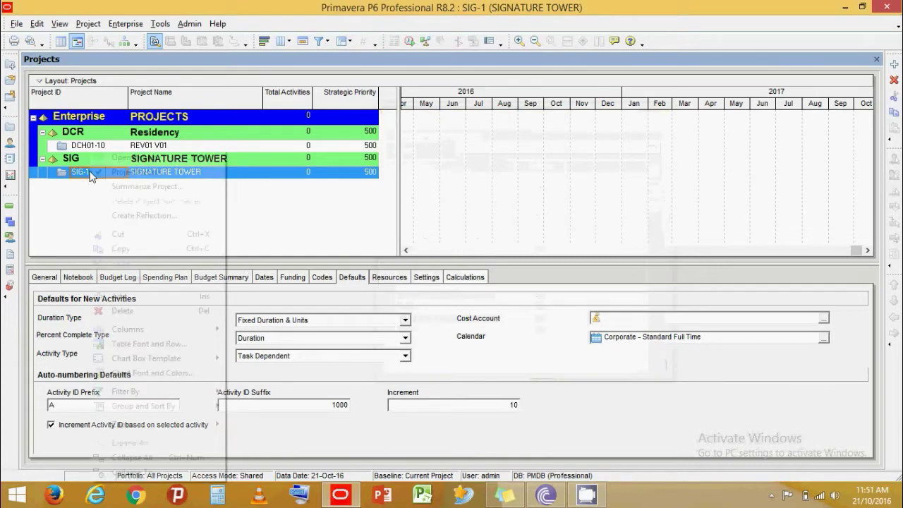
left_click(129, 158)
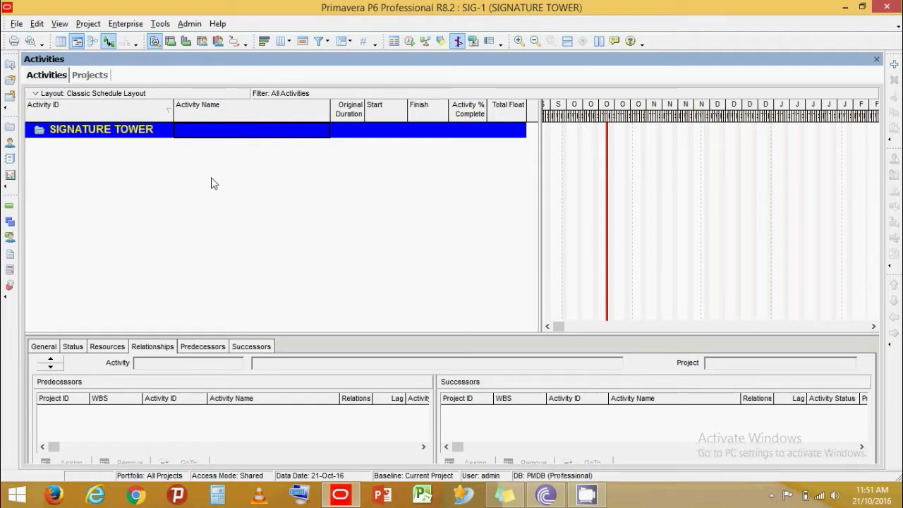
left_click(10, 221)
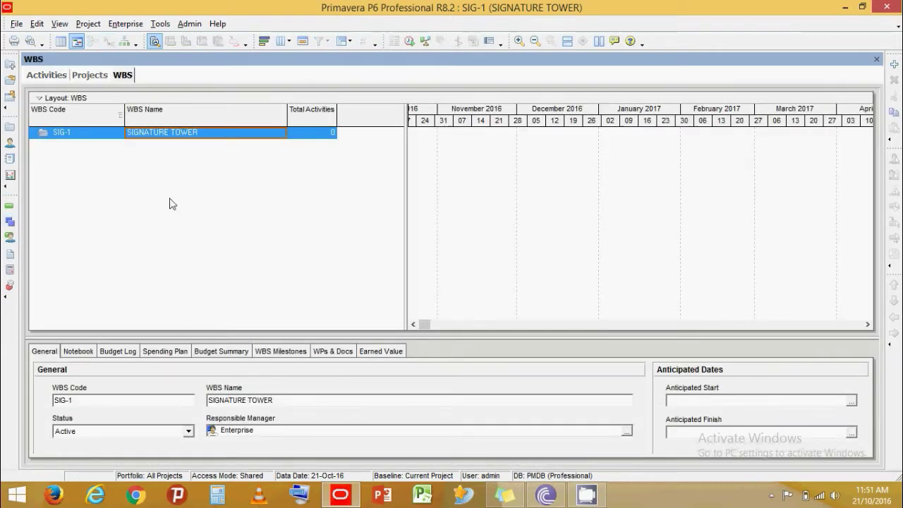
left_click(109, 136)
left_click(175, 137)
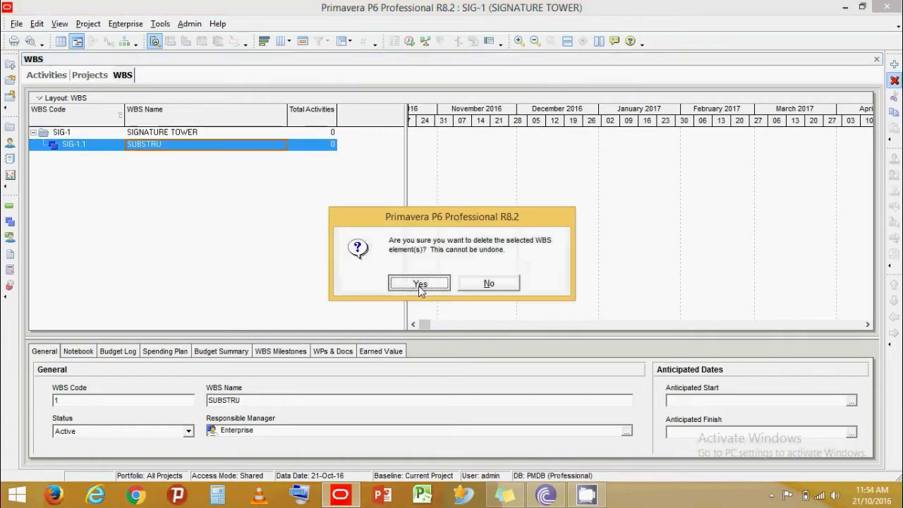
Confirm deleting the SUBSTRU element and add a WBS element named SUBSTRUCTURE under SIGNATURE TOWER
left_click(422, 283)
left_click(100, 134)
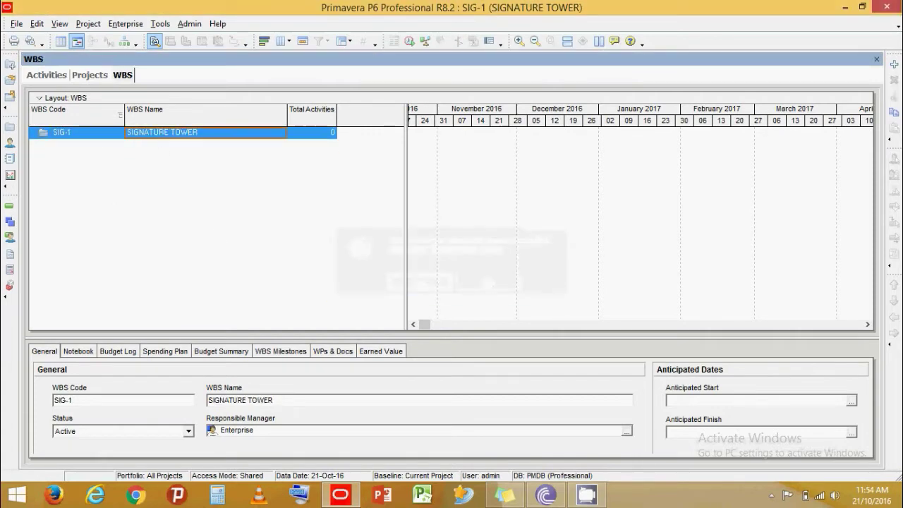
left_click(894, 64)
left_click(196, 151)
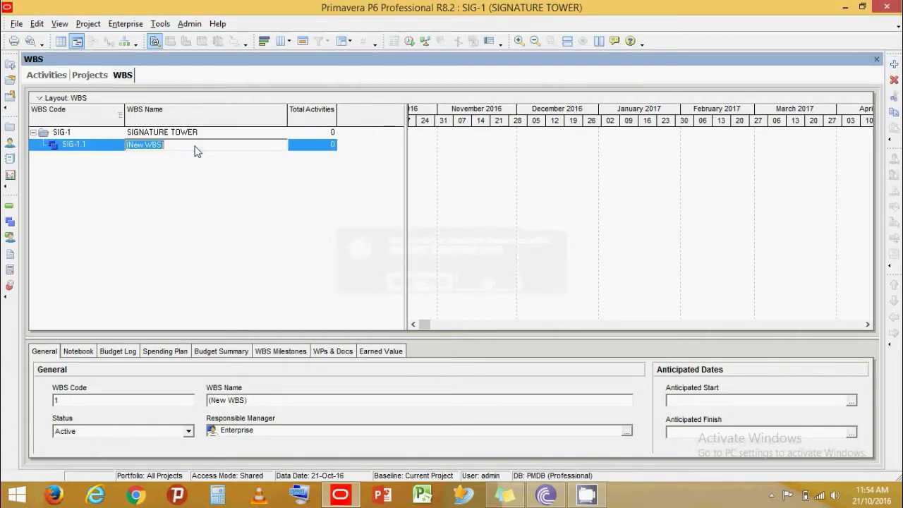
type("SUBST")
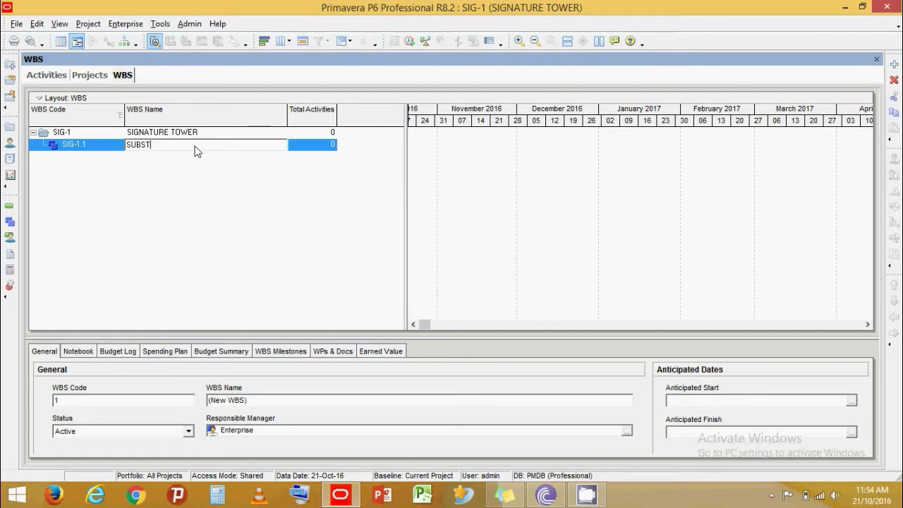
type("RUCTURE")
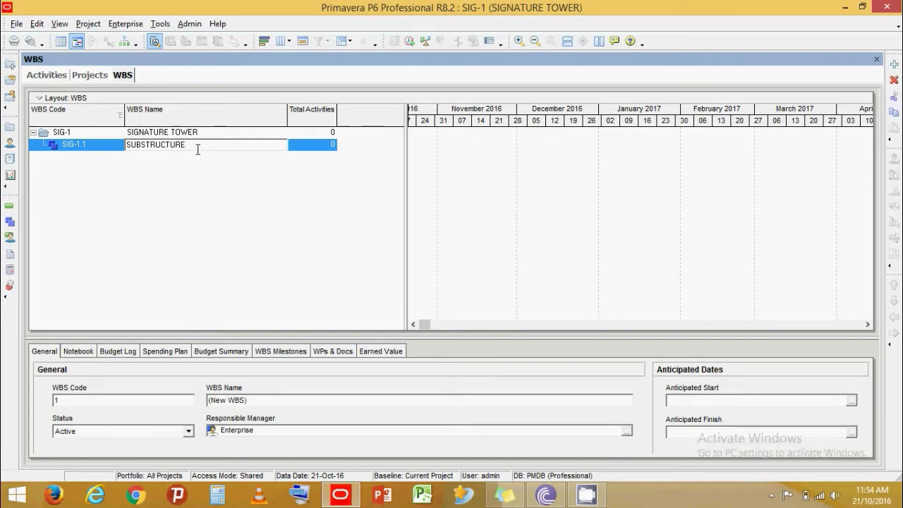
key("Return")
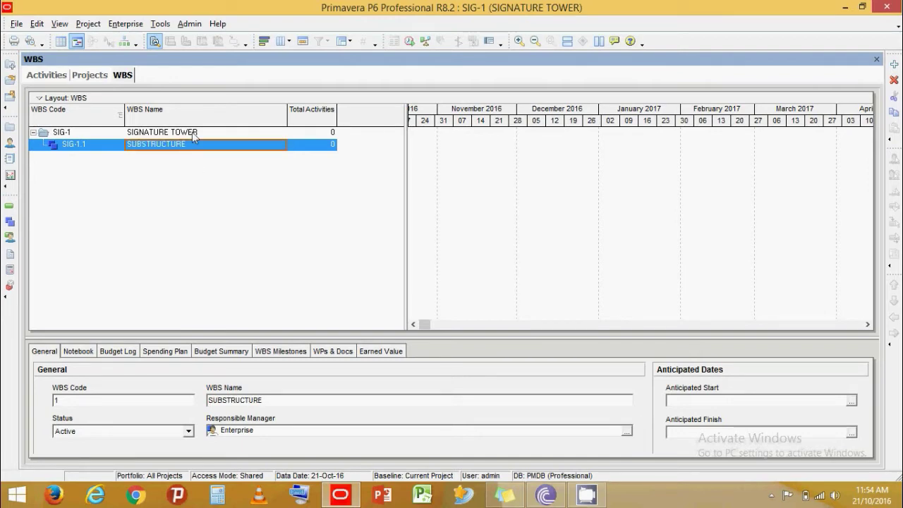
Add a WBS element named SUPERSTRUCTURE under SIGNATURE TOWER and move it below SUBSTRUCTURE
left_click(193, 133)
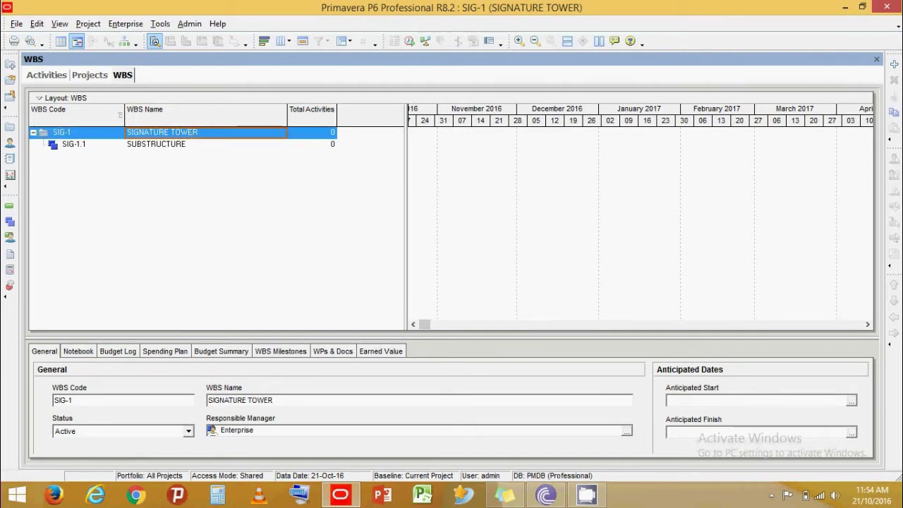
left_click(894, 63)
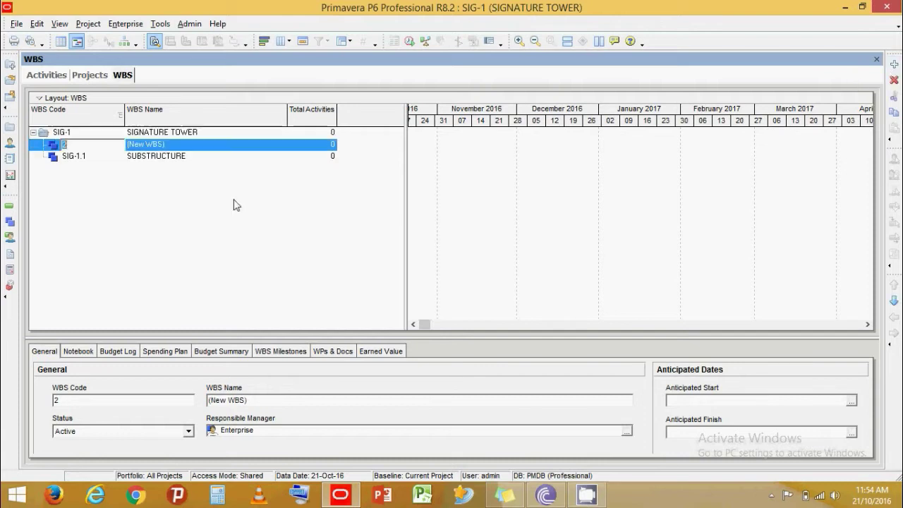
left_click(199, 149)
type("SUP")
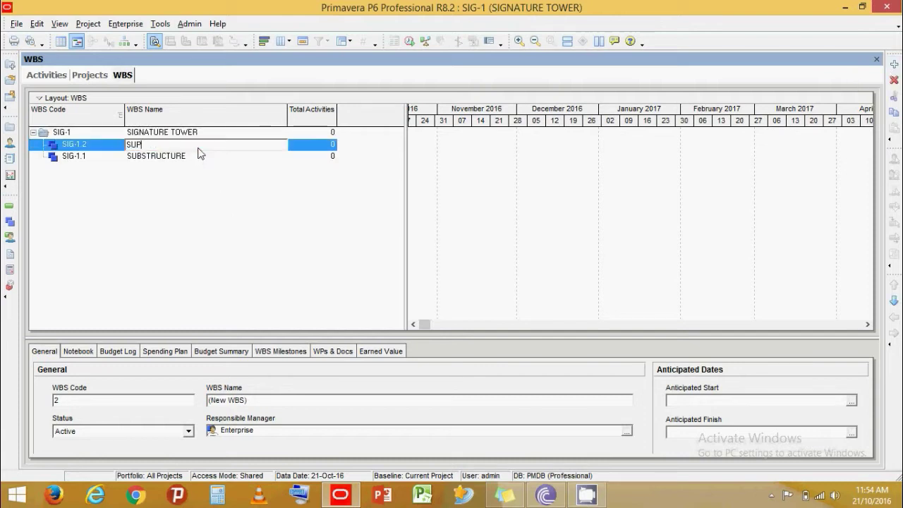
type("ERSTRUCTURE")
key("Return")
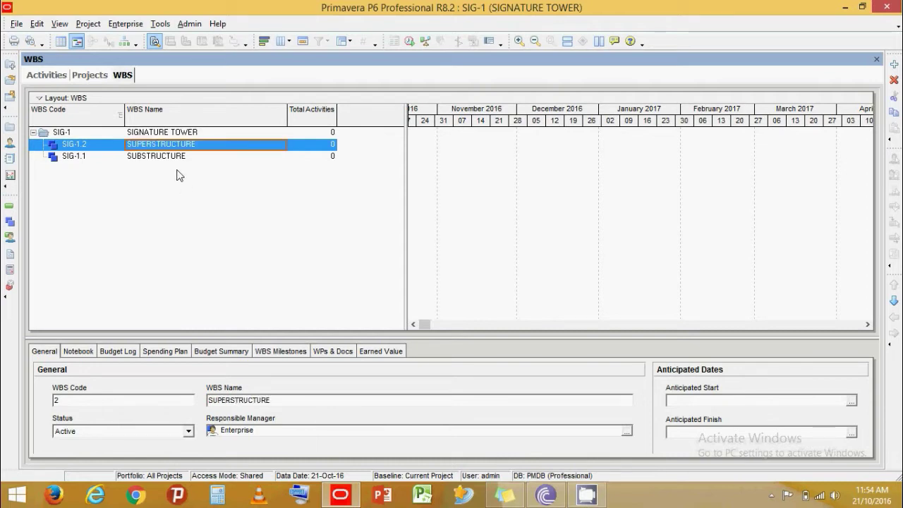
left_click(895, 302)
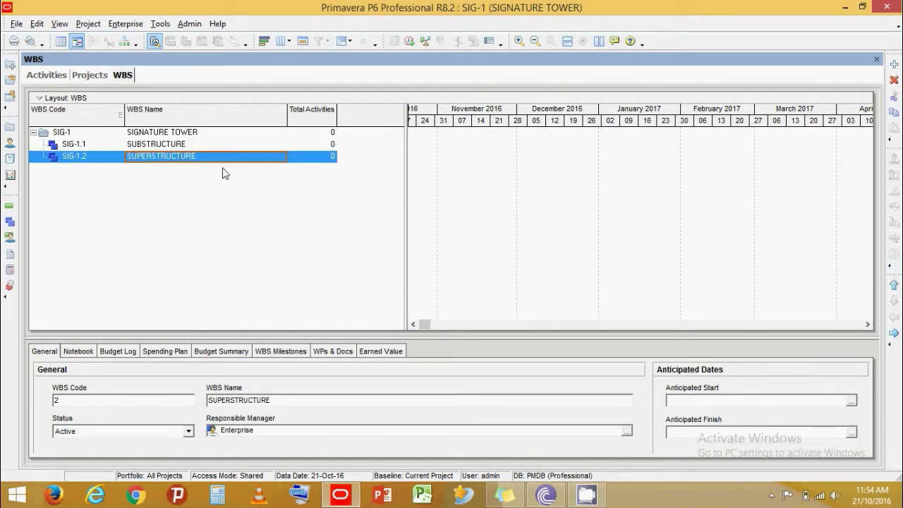
left_click(198, 153)
left_click(192, 146)
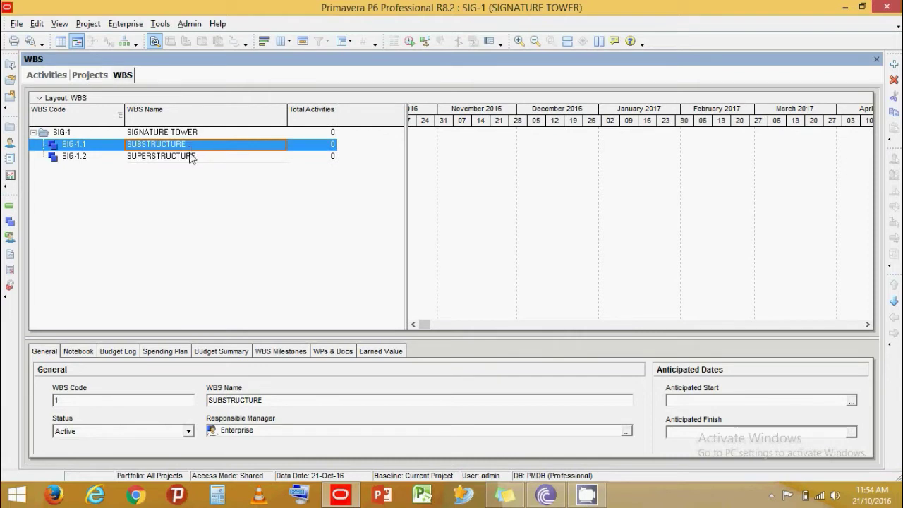
left_click(191, 156)
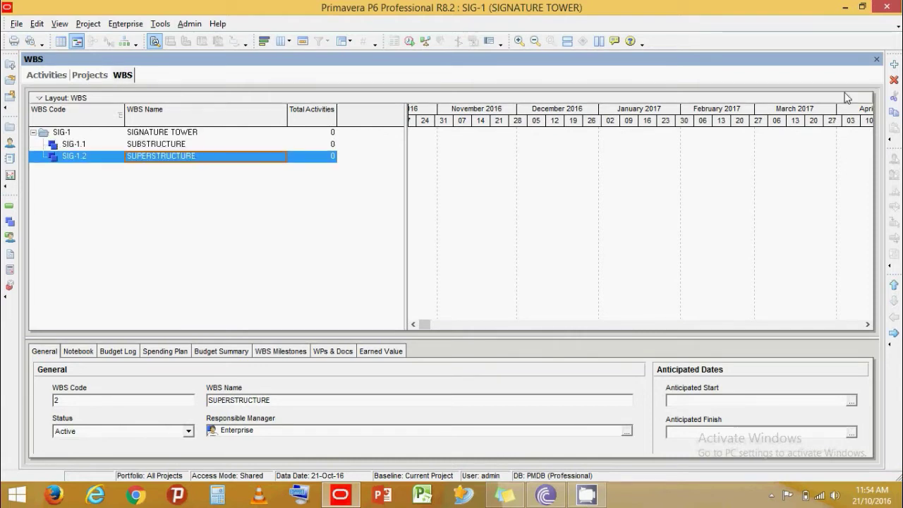
left_click(895, 63)
left_click(199, 156)
left_click(185, 169)
key("Up")
left_click(178, 168)
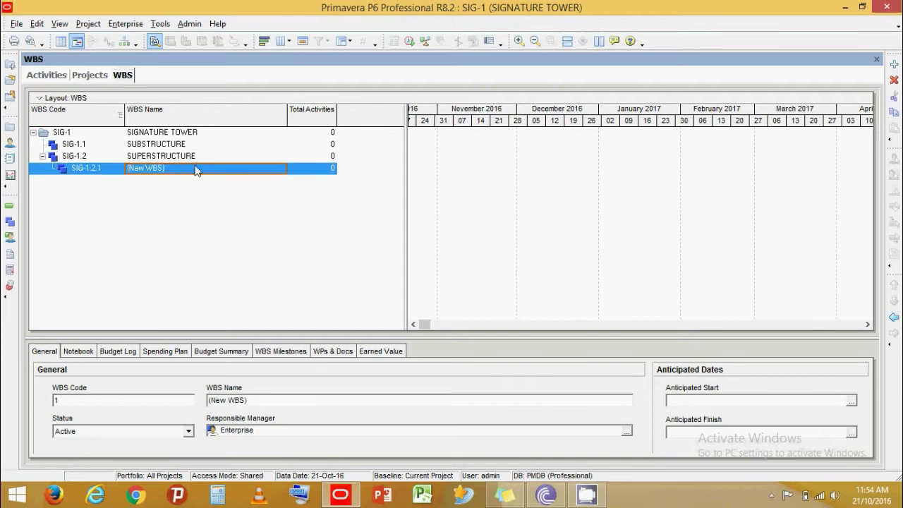
key("Up")
left_click(189, 172)
left_click(134, 136)
left_click(167, 156)
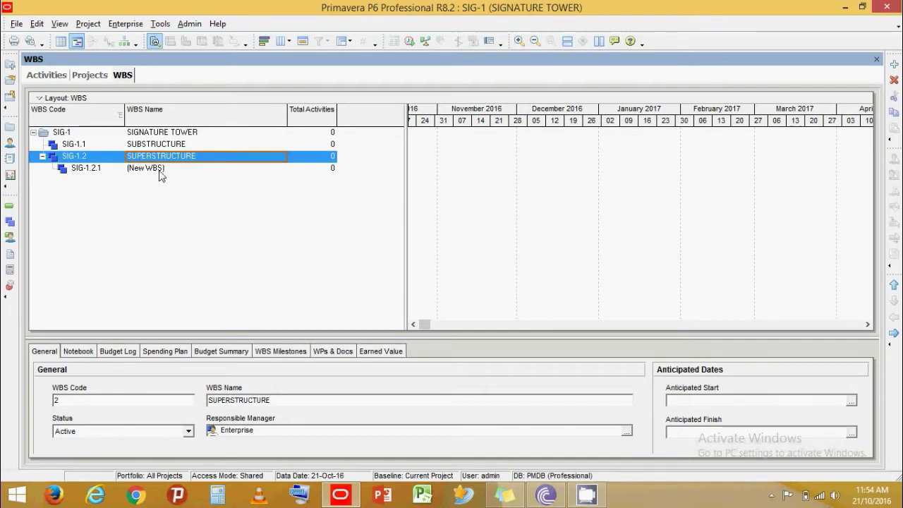
left_click(158, 171)
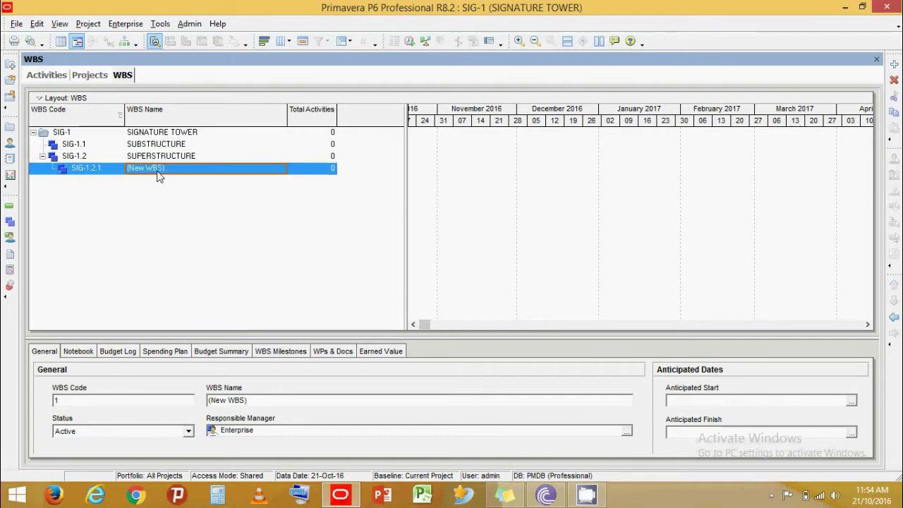
left_click(894, 80)
left_click(401, 285)
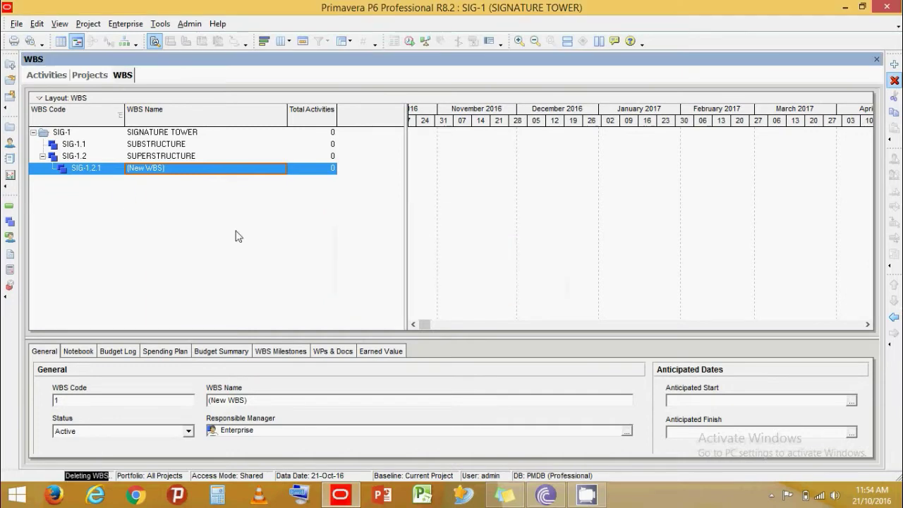
Show the project's activities and examine the order of the SUPERSTRUCTURE and SUBSTRUCTURE bands
left_click(151, 144)
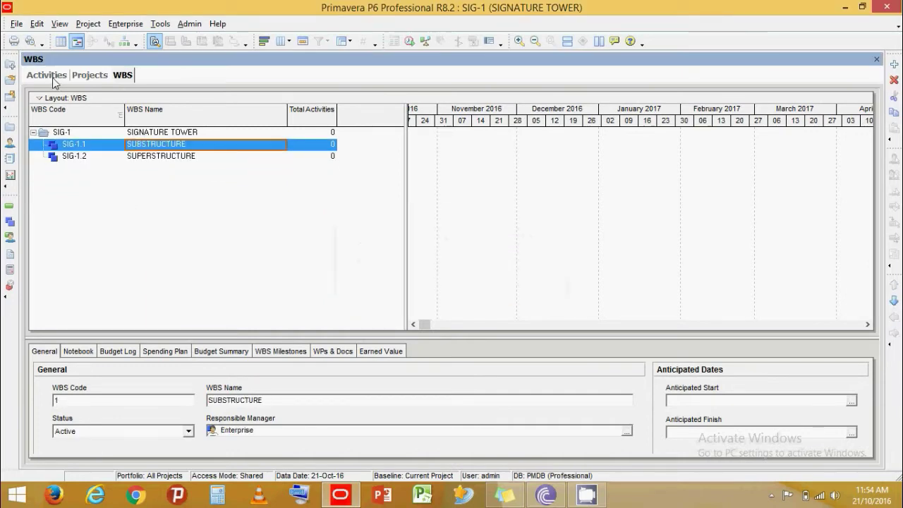
left_click(47, 75)
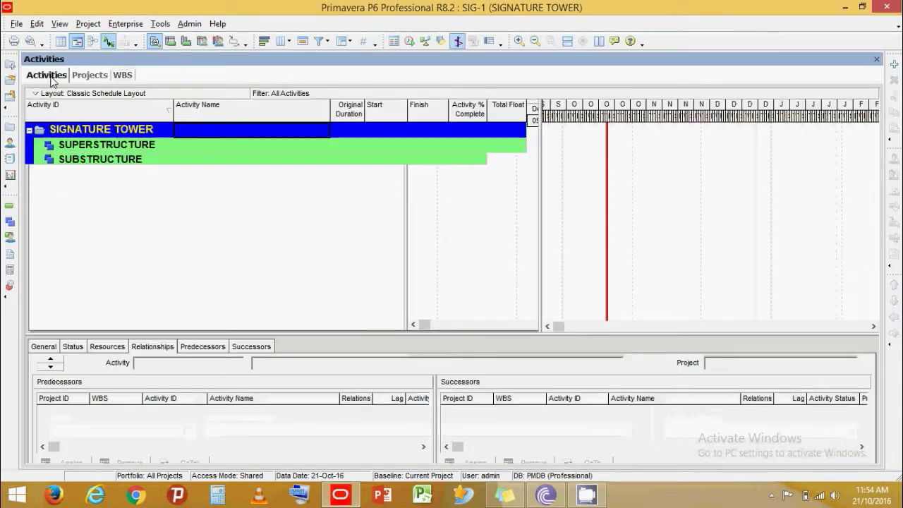
left_click(105, 150)
left_click(111, 161)
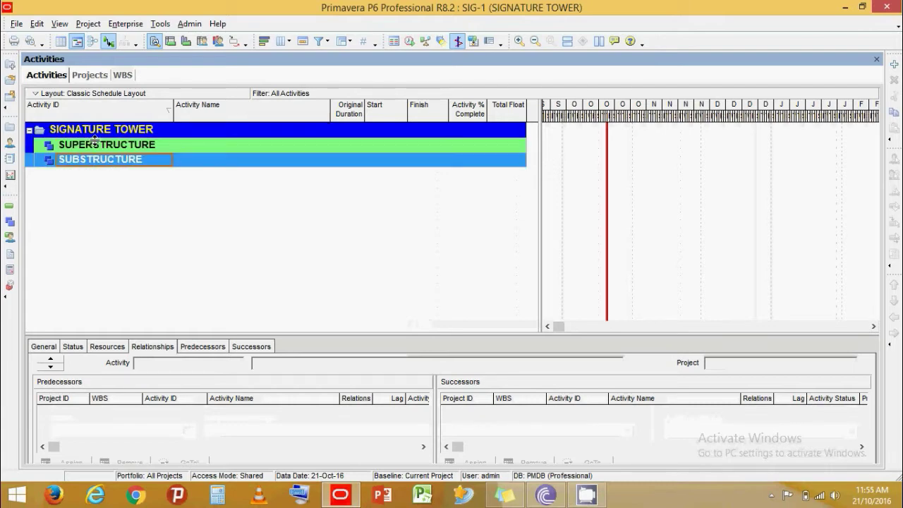
left_click(96, 144)
left_click(105, 161)
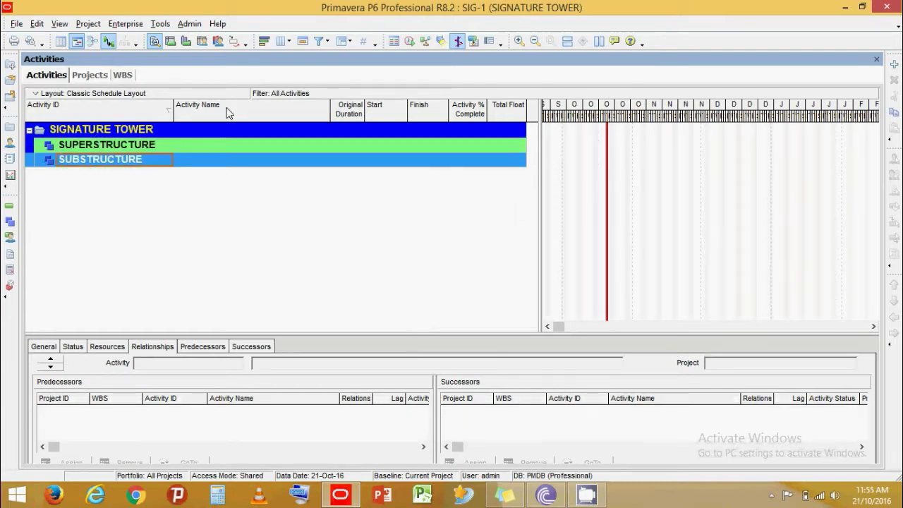
Refresh the activity grouping by applying Hide if empty in Group and Sort, turning it off again and accepting the settings
left_click(342, 43)
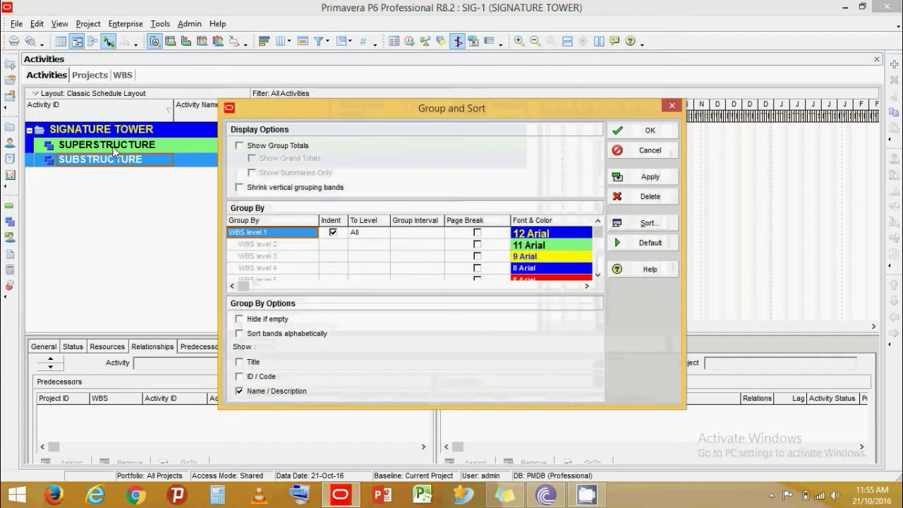
left_click(240, 320)
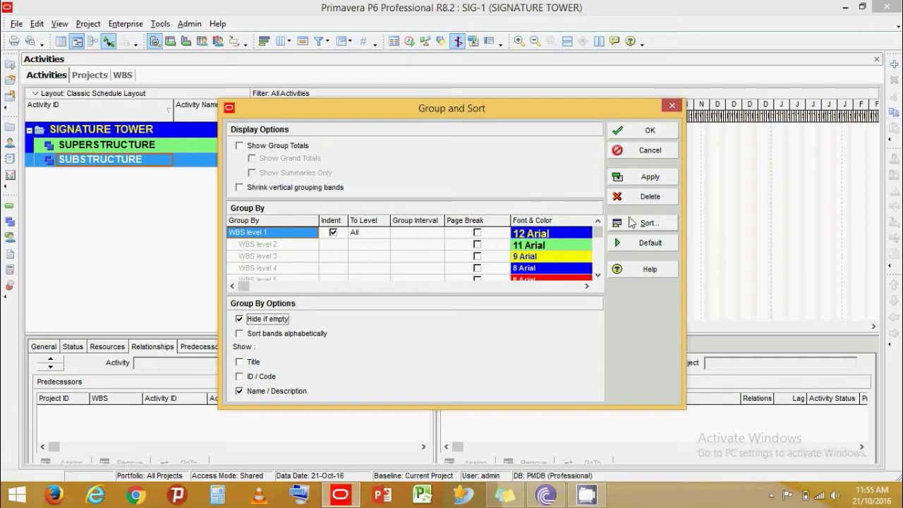
left_click_drag(348, 108, 446, 64)
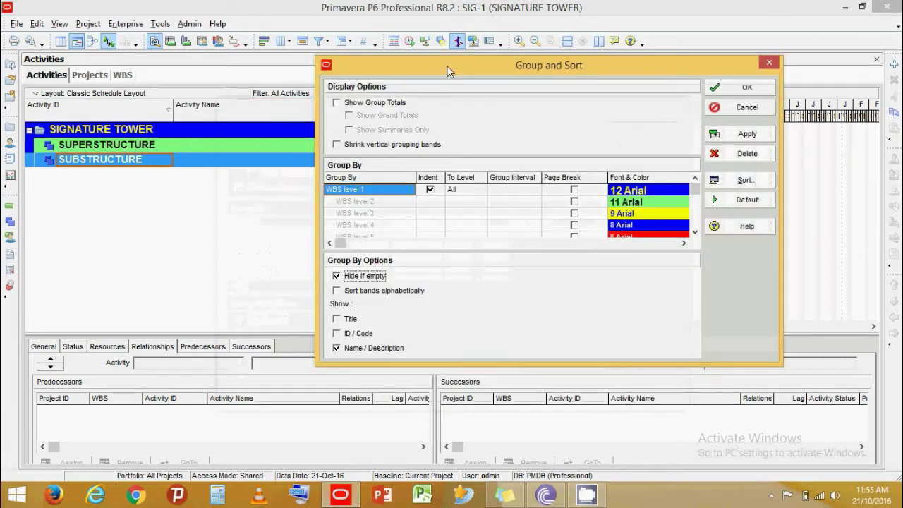
left_click(752, 134)
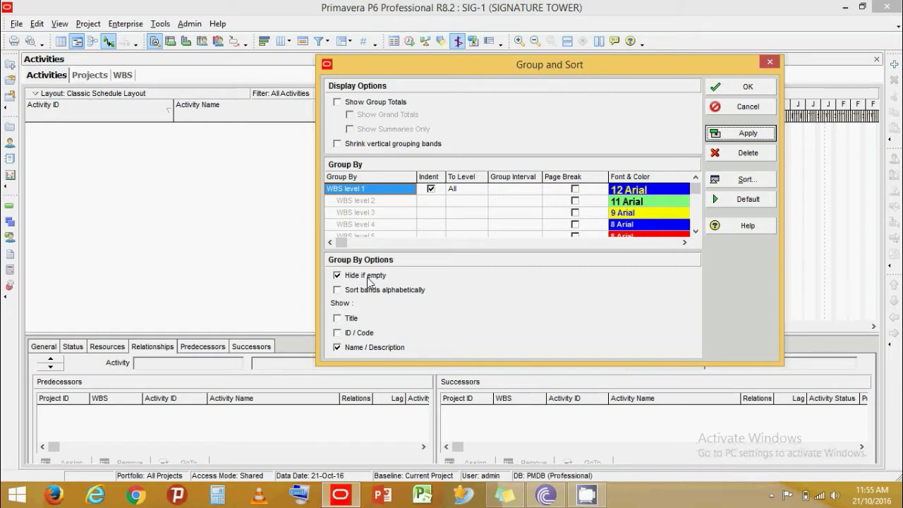
left_click(338, 276)
left_click(748, 135)
left_click(735, 90)
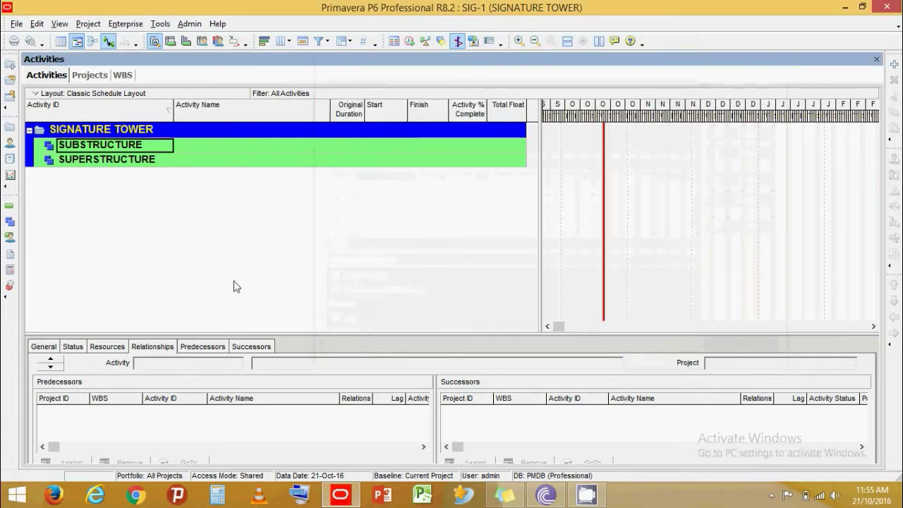
left_click(95, 145)
left_click(95, 160)
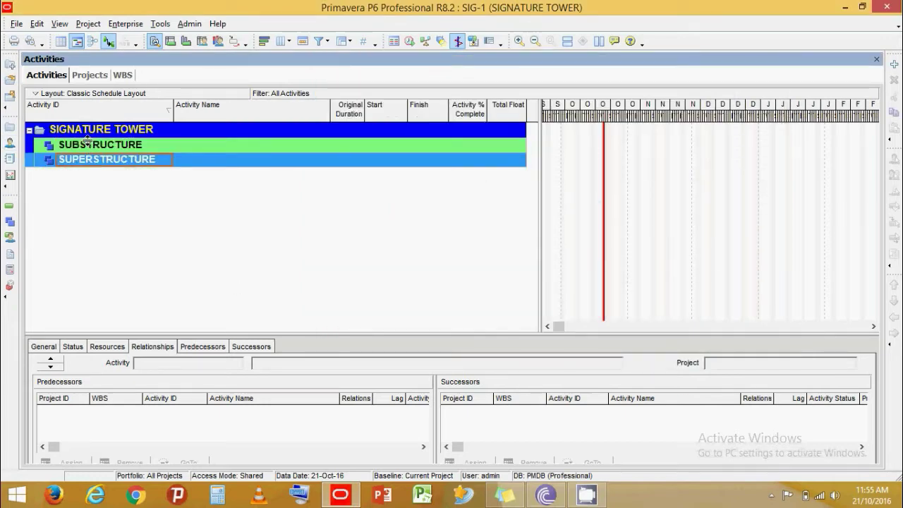
left_click(86, 145)
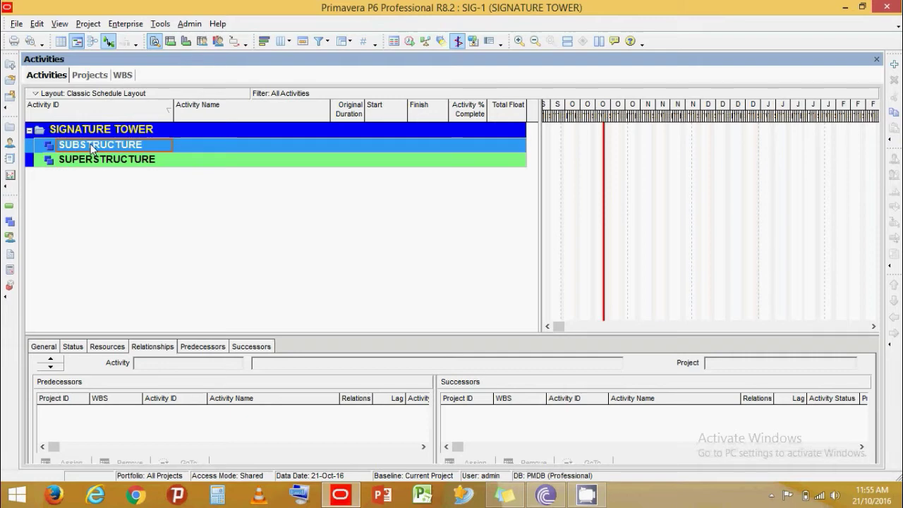
Return to the work breakdown structure and add a WBS element named B2 TO B1 LEVEL under SUBSTRUCTURE
left_click(123, 75)
left_click(164, 132)
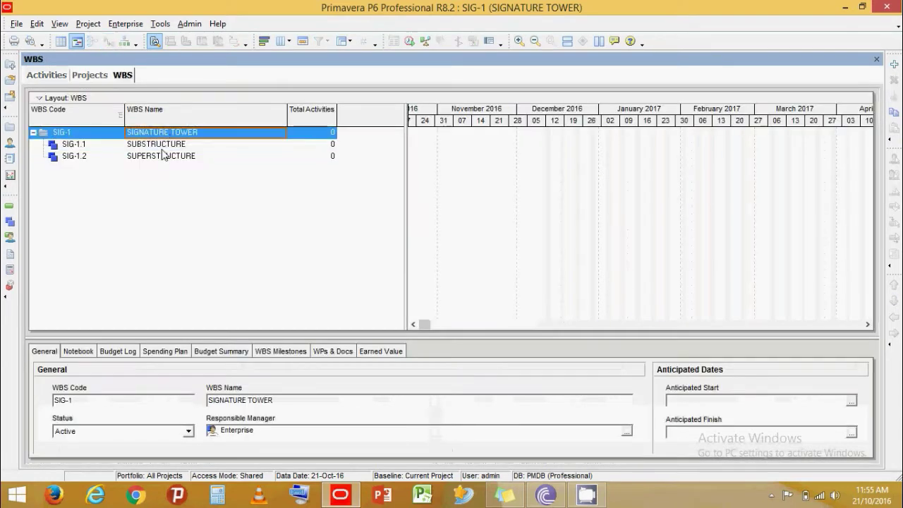
left_click(164, 145)
left_click(892, 66)
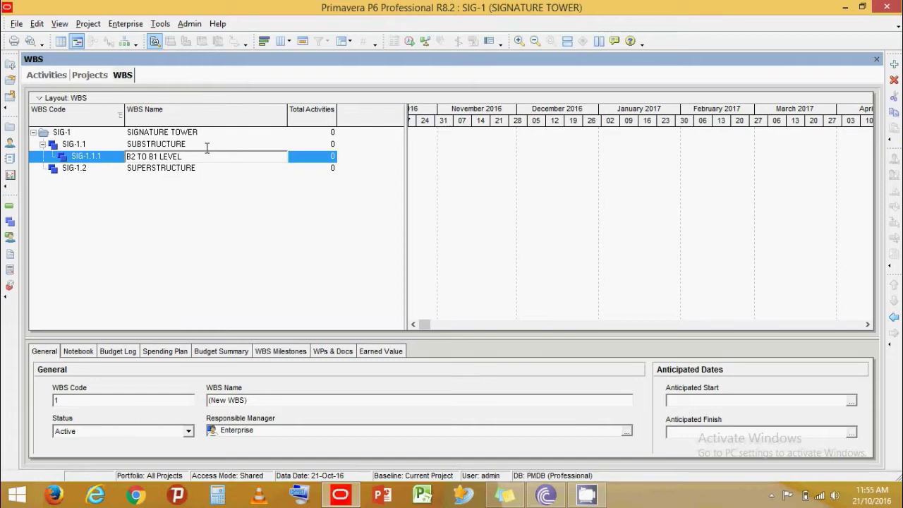
left_click(202, 168)
left_click(198, 156)
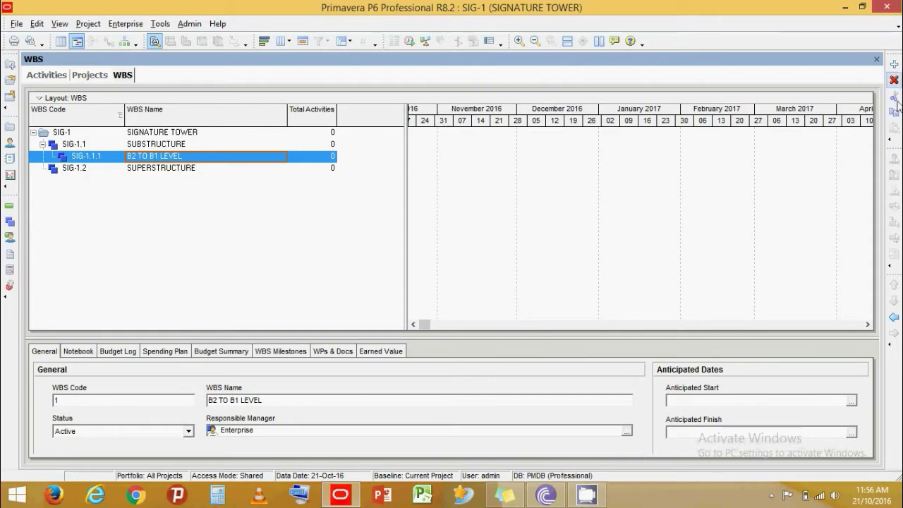
Add a second WBS element named B1 TO GF under SUBSTRUCTURE
left_click(182, 144)
left_click(181, 154)
left_click(181, 143)
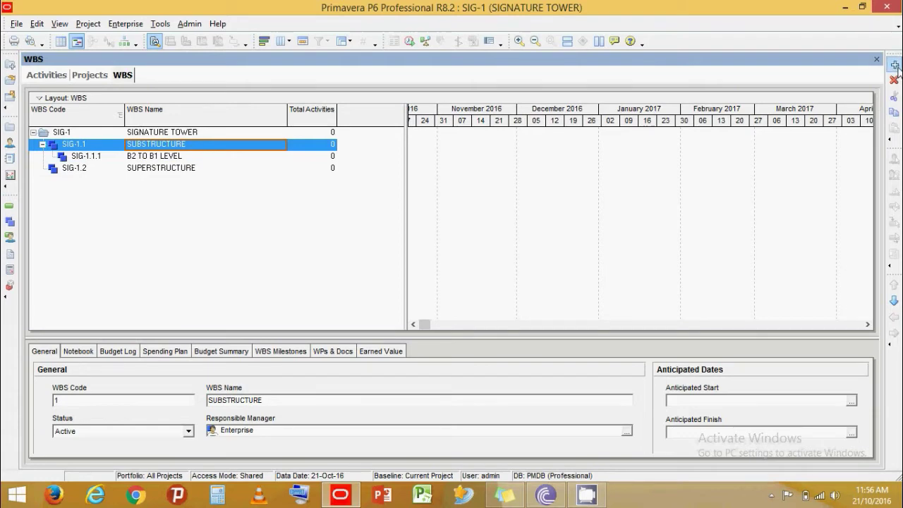
left_click(894, 64)
left_click(193, 165)
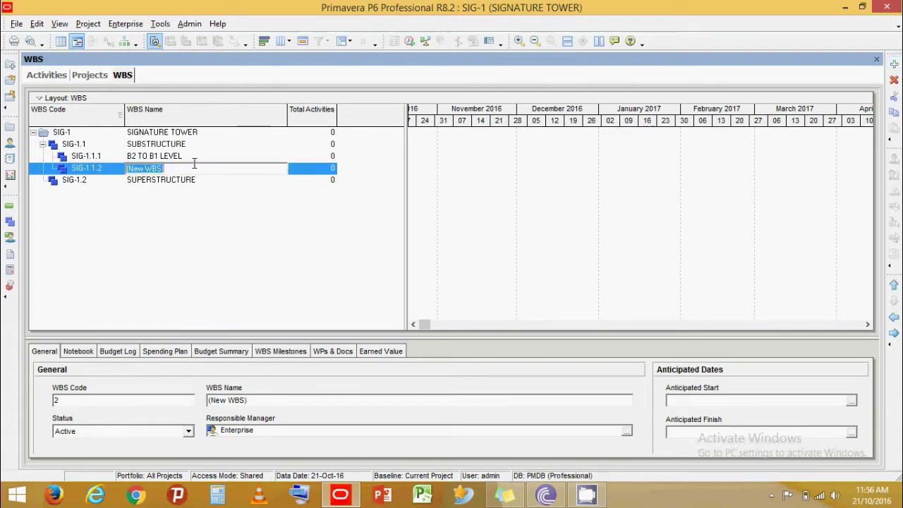
type("B1 TO GF")
Shorten the name of the first element under SUBSTRUCTURE to B2 TO B1
left_click(211, 156)
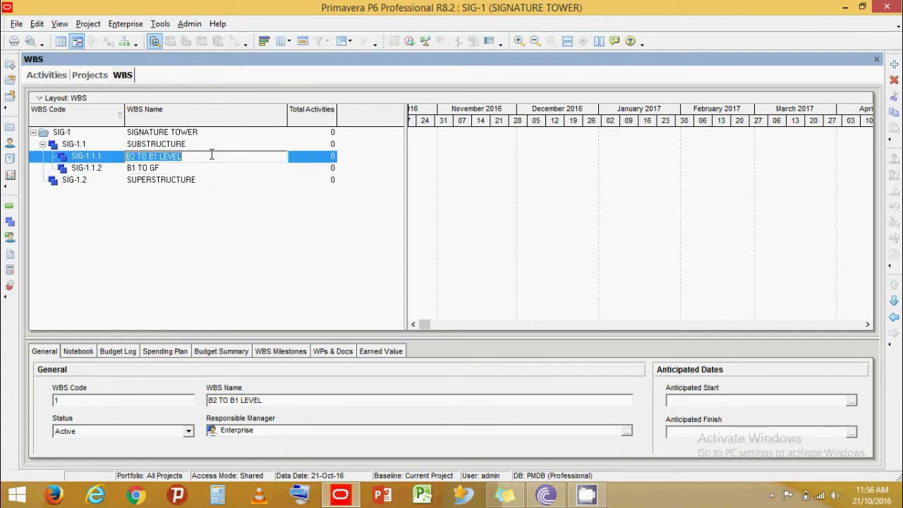
left_click(215, 156)
key("BackSpace")
key("BackSpace")
key("BackSpace")
key("BackSpace")
key("BackSpace")
key("BackSpace")
left_click(216, 174)
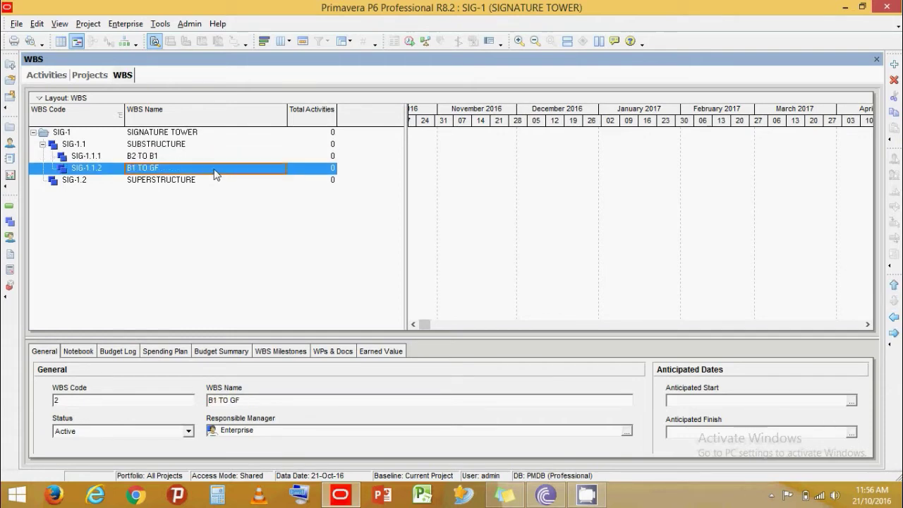
Add five new WBS elements under SUPERSTRUCTURE, keeping them all at the same level
left_click(182, 180)
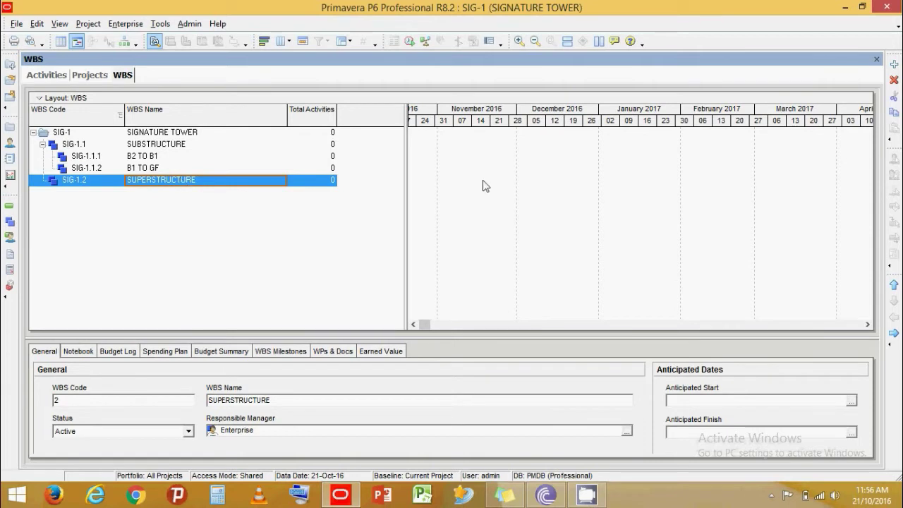
left_click(893, 66)
left_click(202, 182)
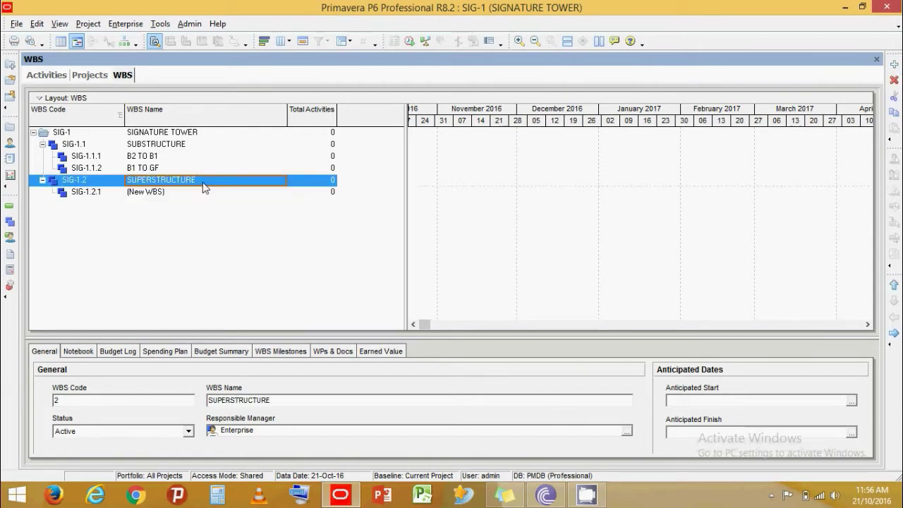
left_click(893, 65)
left_click(173, 182)
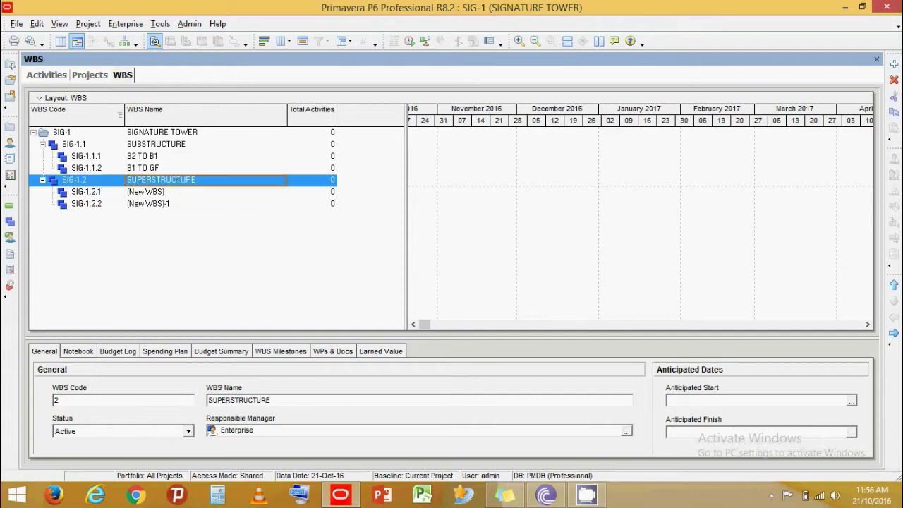
left_click(893, 64)
left_click(212, 180)
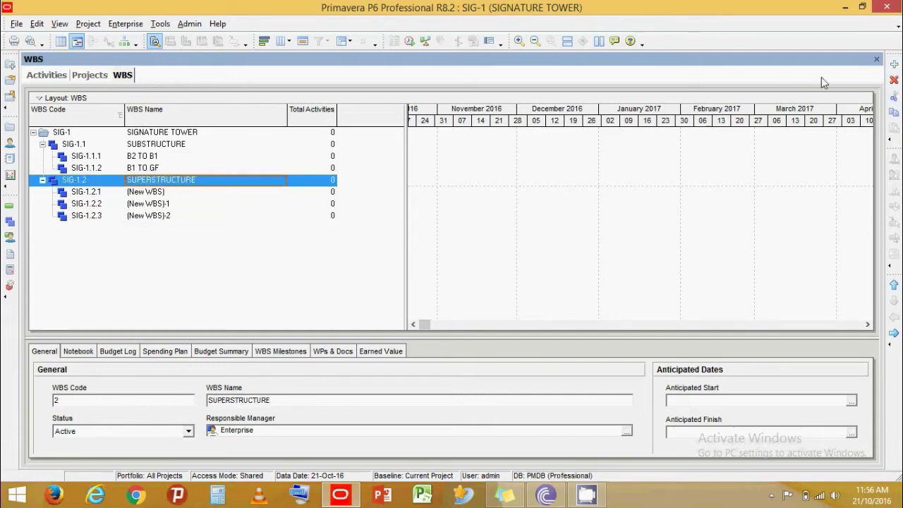
left_click(894, 64)
left_click(212, 180)
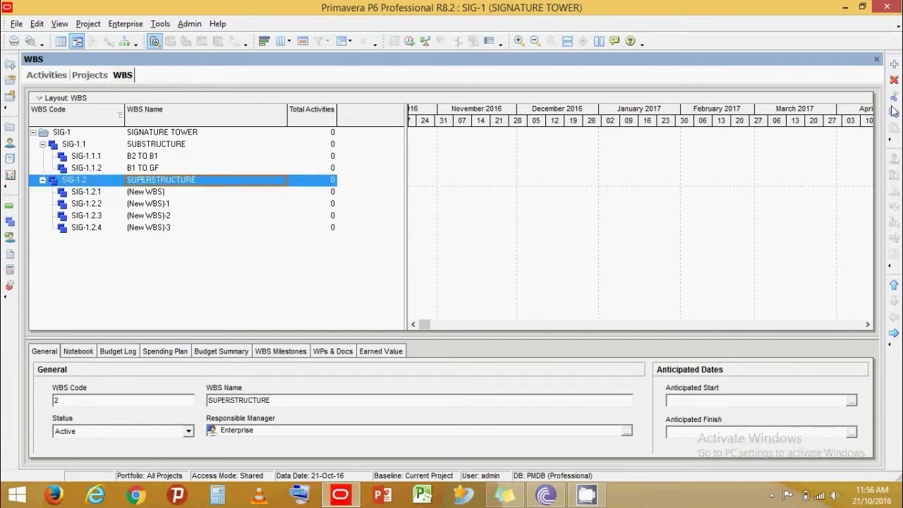
left_click(893, 64)
Name the first three elements under SUPERSTRUCTURE GF TO L1, L1 TO L2 and L2 TO L3
left_click(174, 193)
type("GF TO L1")
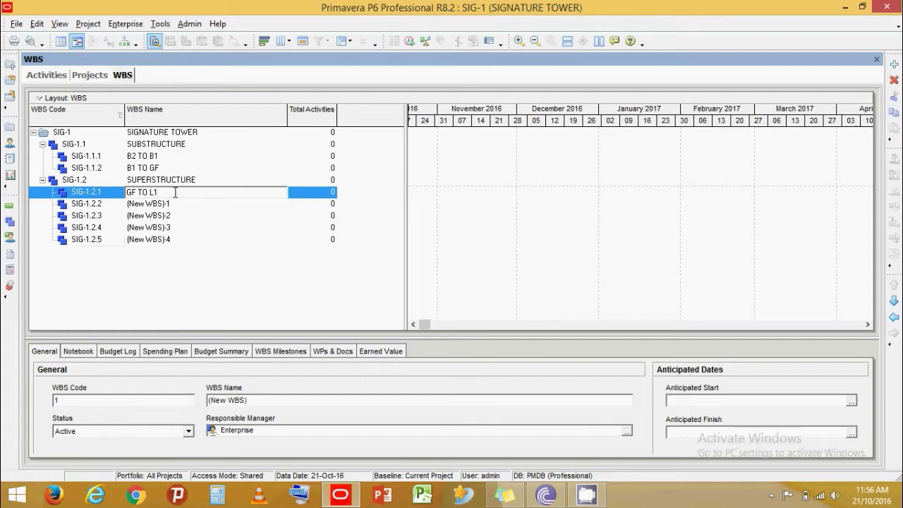
left_click(188, 205)
type("L")
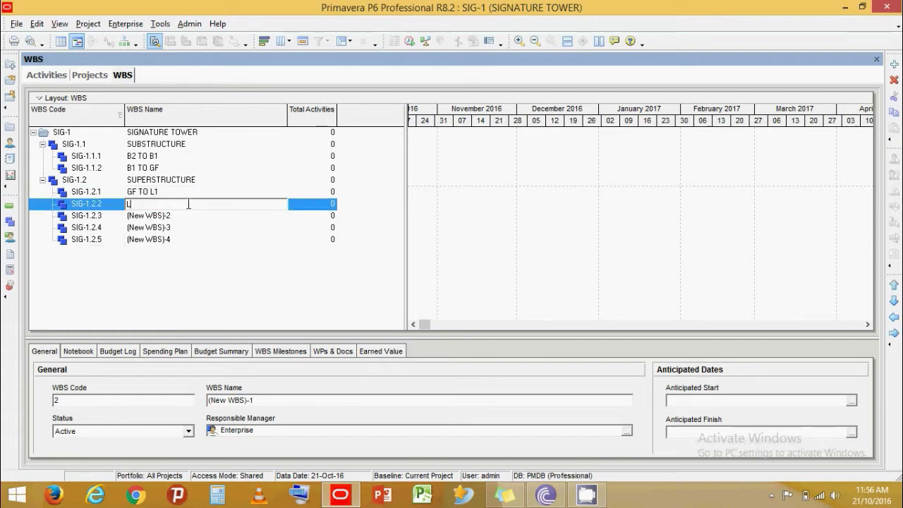
type("1 TO L2")
left_click(192, 214)
type("L2 TO L3")
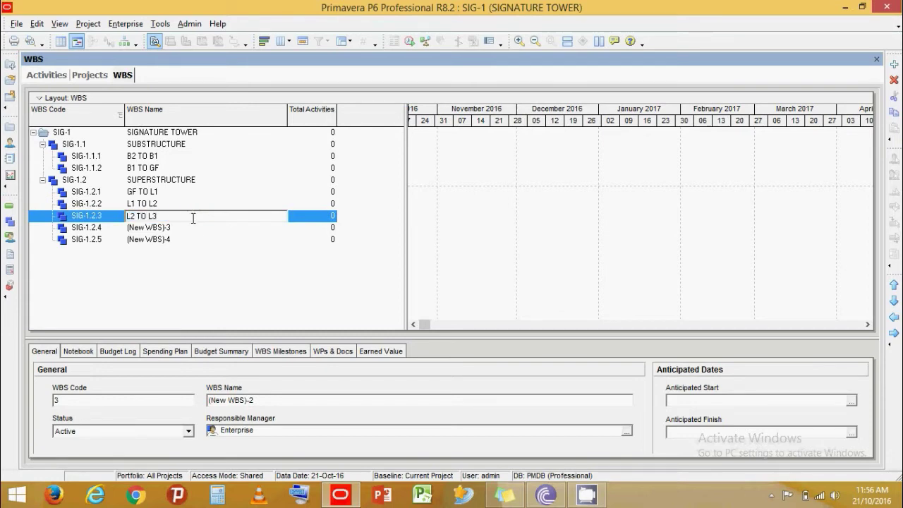
Name the fourth and fifth elements under SUPERSTRUCTURE L3 TO L4 and L4 TO L5
left_click(195, 227)
type("L3 T")
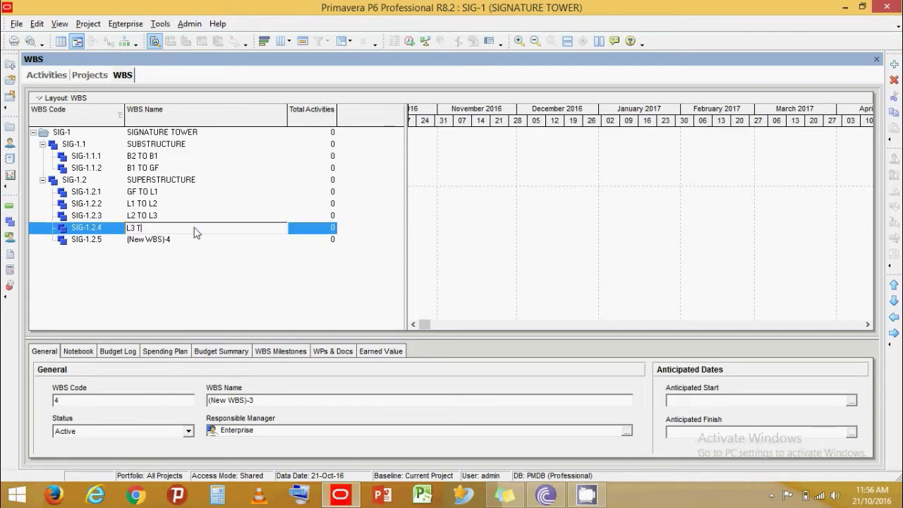
type("O")
left_click(200, 241)
type("L4 TO L5")
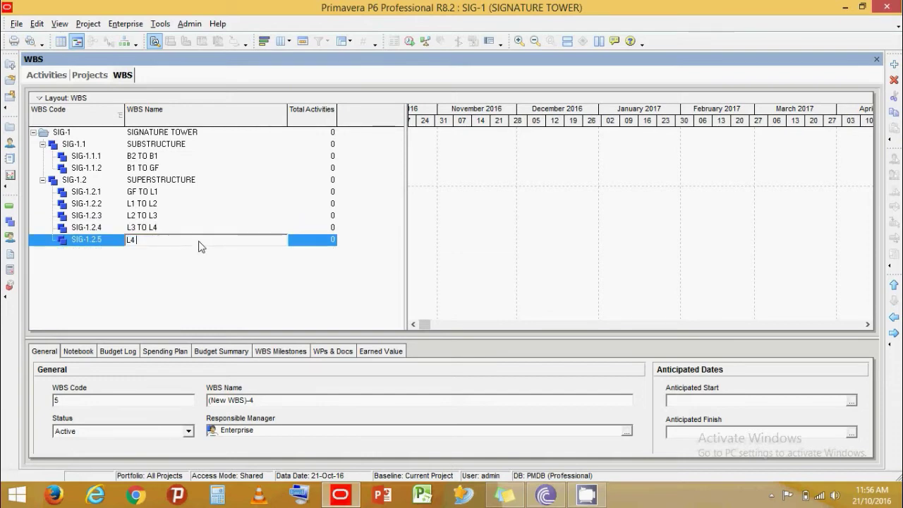
key("Return")
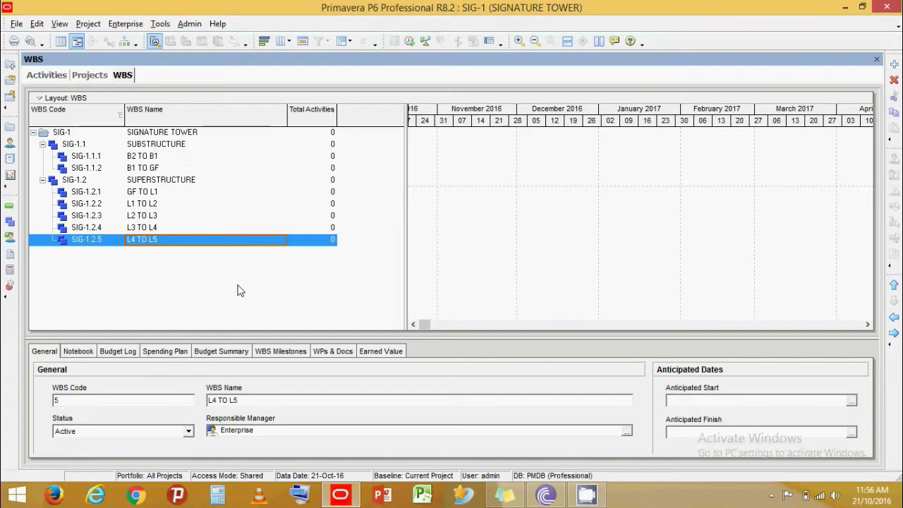
Review the floor-level elements under SUBSTRUCTURE and SUPERSTRUCTURE in the activities view
left_click(47, 76)
left_click(99, 159)
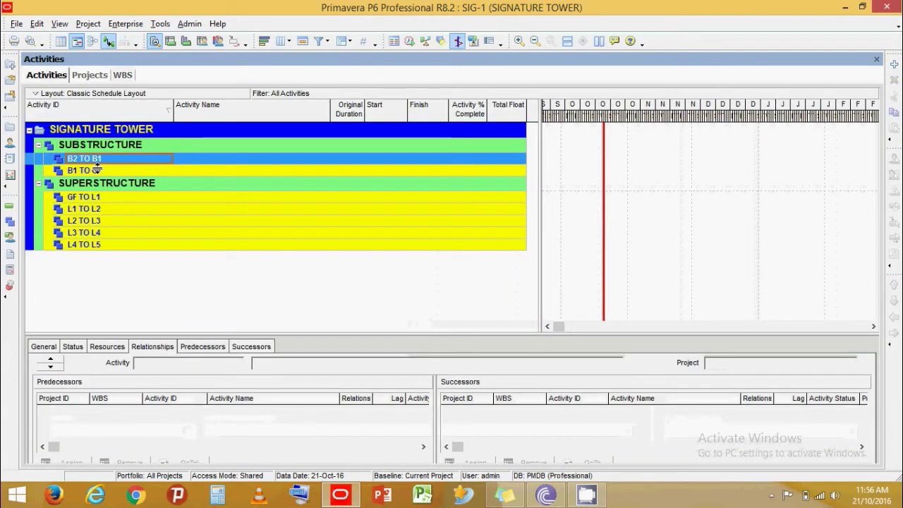
left_click(101, 173)
left_click(102, 198)
left_click(104, 210)
left_click(100, 221)
left_click(98, 233)
left_click(100, 245)
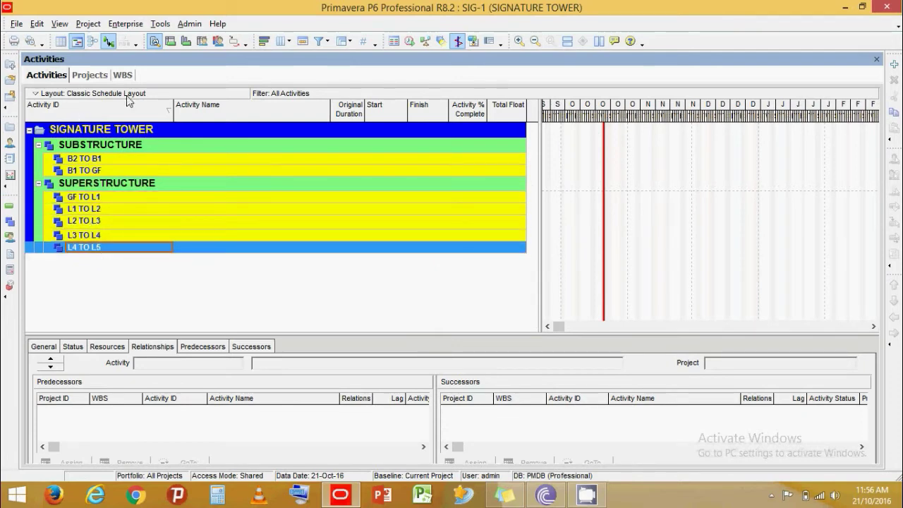
Add a child WBS element under B2 TO B1 and name it Columns & Slab
left_click(124, 75)
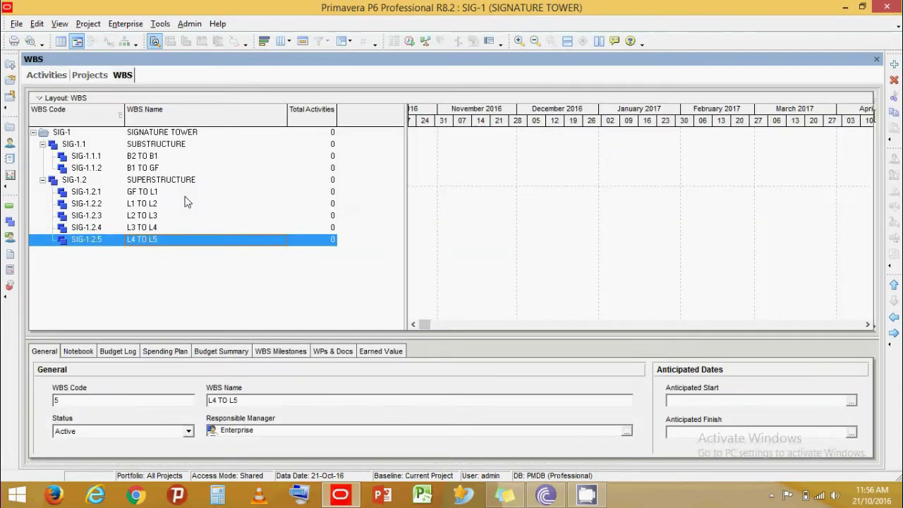
left_click(160, 161)
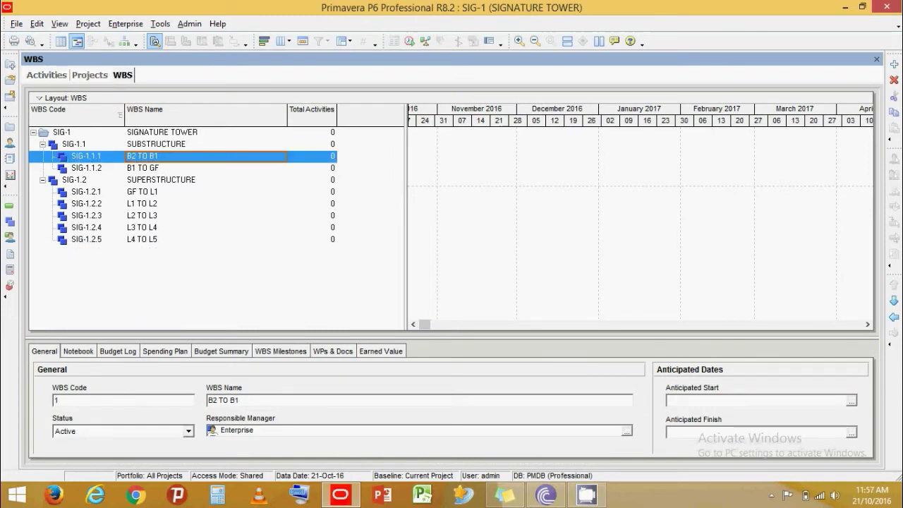
left_click(894, 64)
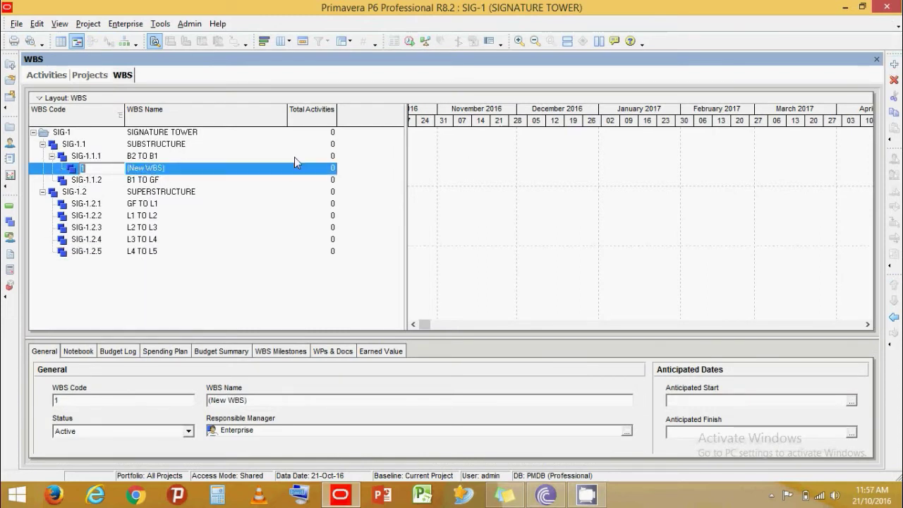
left_click(200, 168)
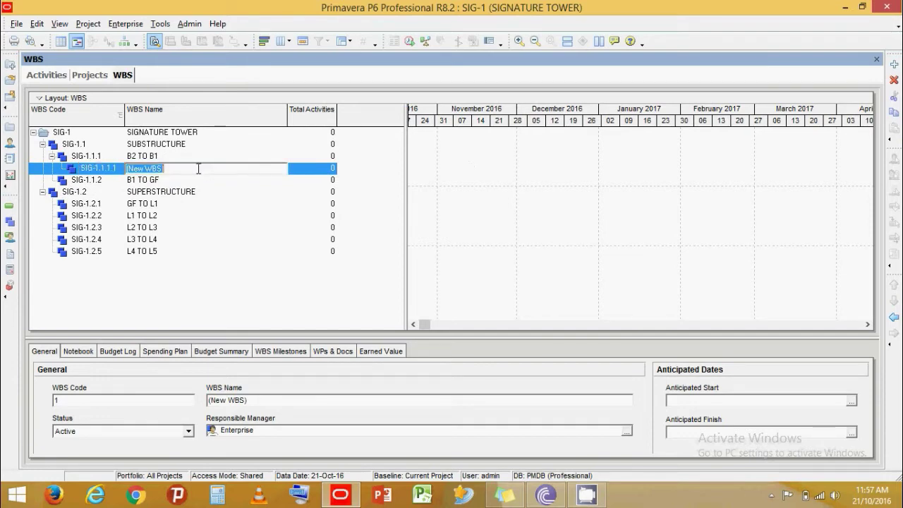
type("Columns & S")
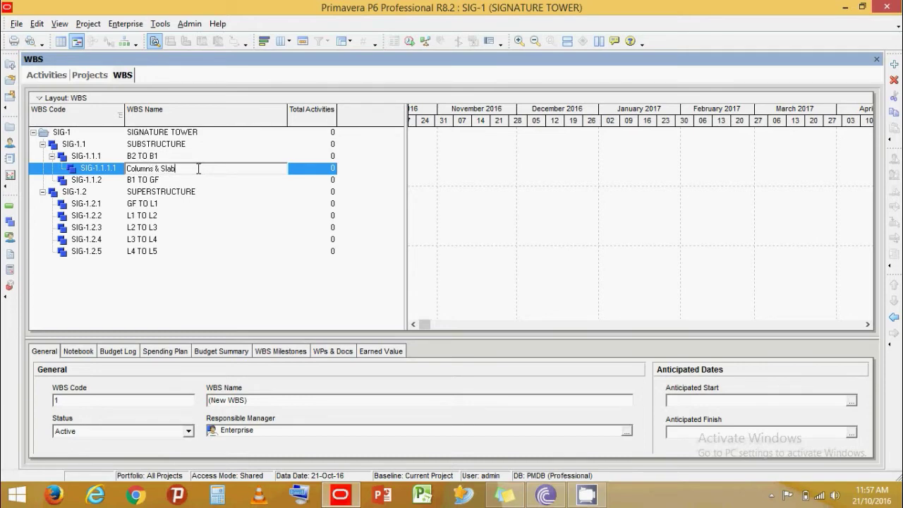
type("lab")
left_click(201, 158)
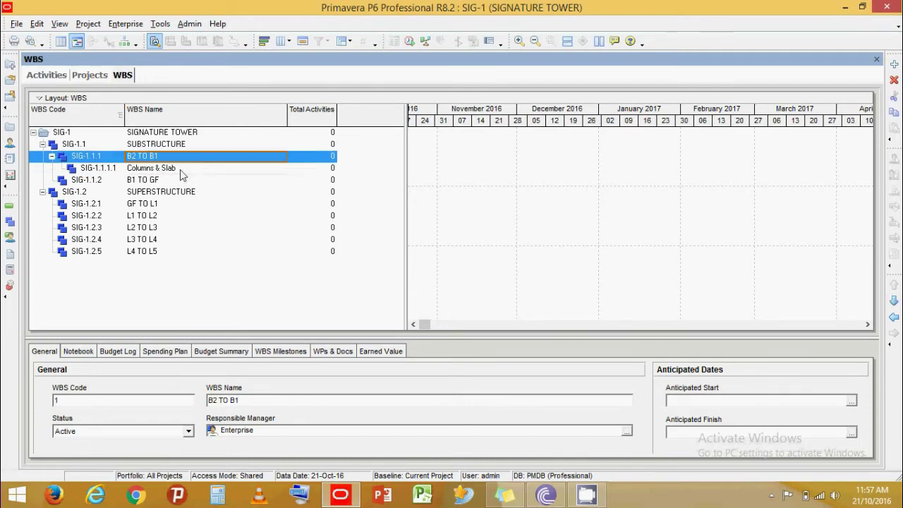
Add a child WBS element under Columns & Slab and name it Column
left_click(181, 171)
left_click(894, 63)
key("Tab")
type("Column")
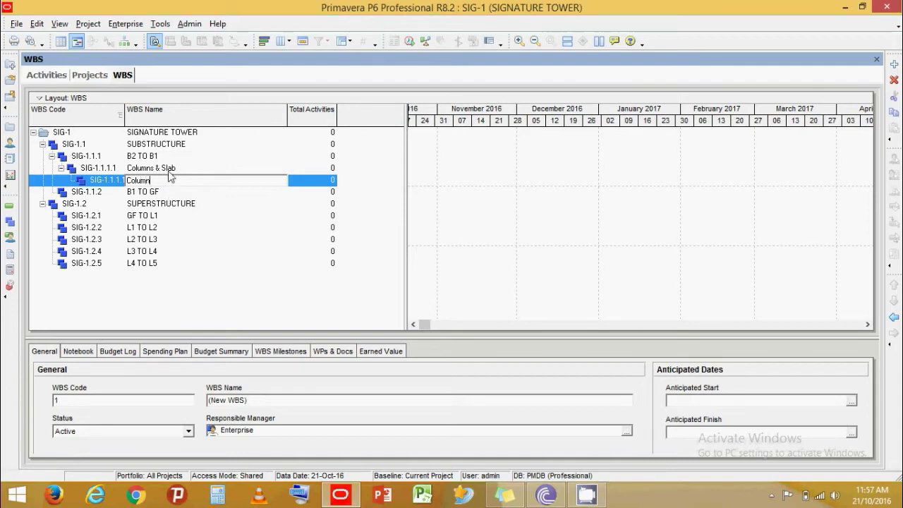
left_click(167, 170)
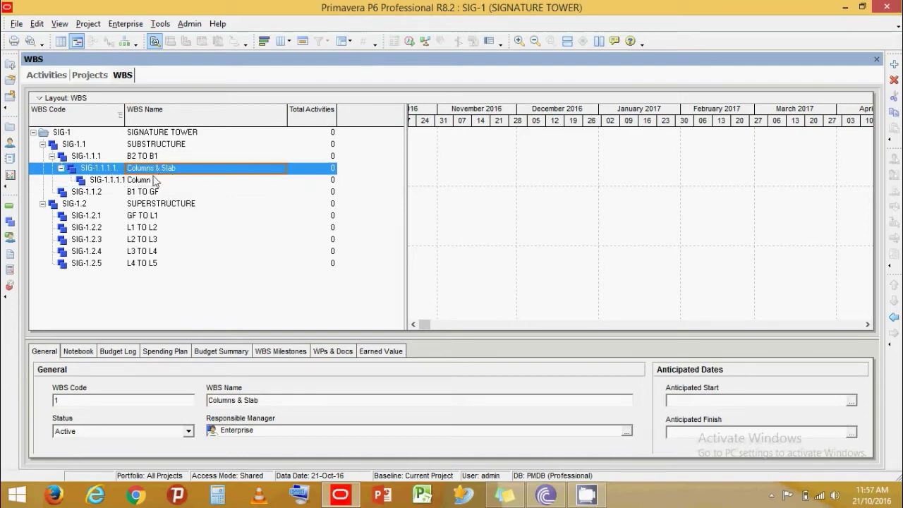
left_click(145, 180)
Add a second child WBS element under Columns & Slab and name it Slabs
left_click(149, 170)
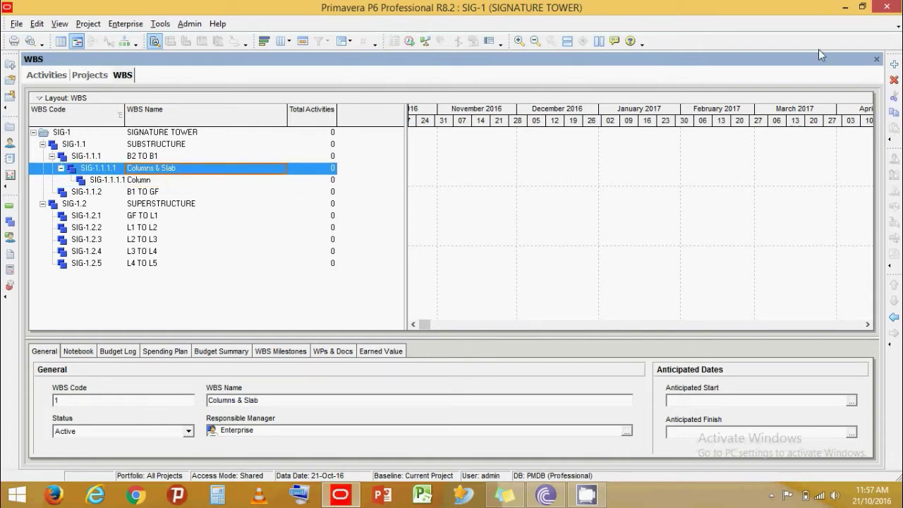
left_click(894, 64)
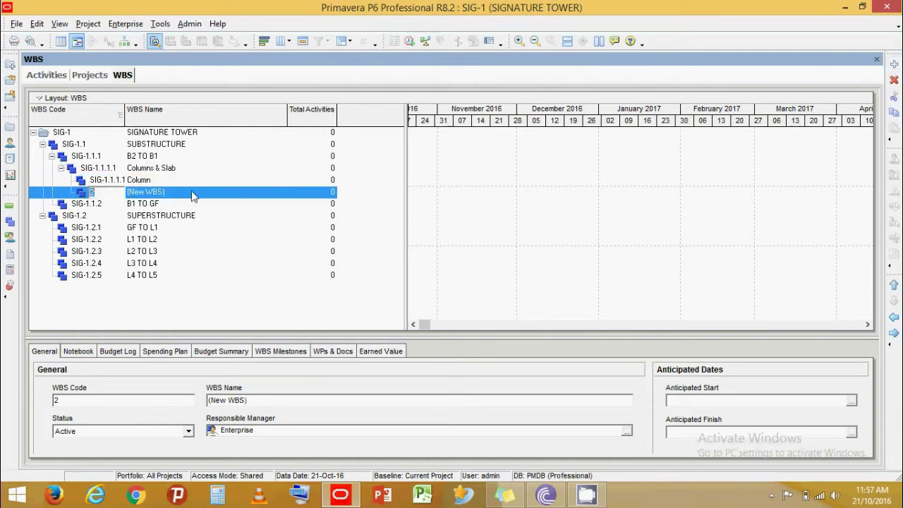
left_click(184, 192)
type("Sla")
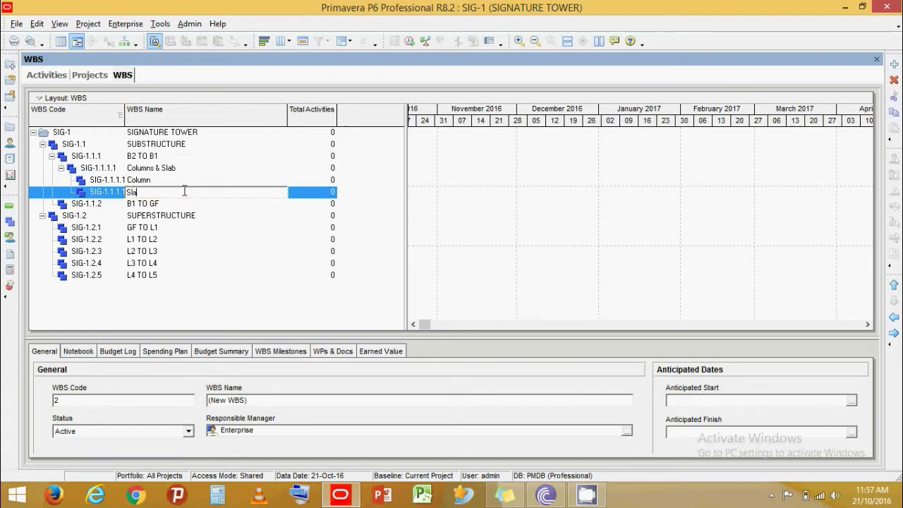
type("bs")
key("Up")
Check the new Columns & Slab branch in the activities view and add a new activity under Column
left_click(56, 75)
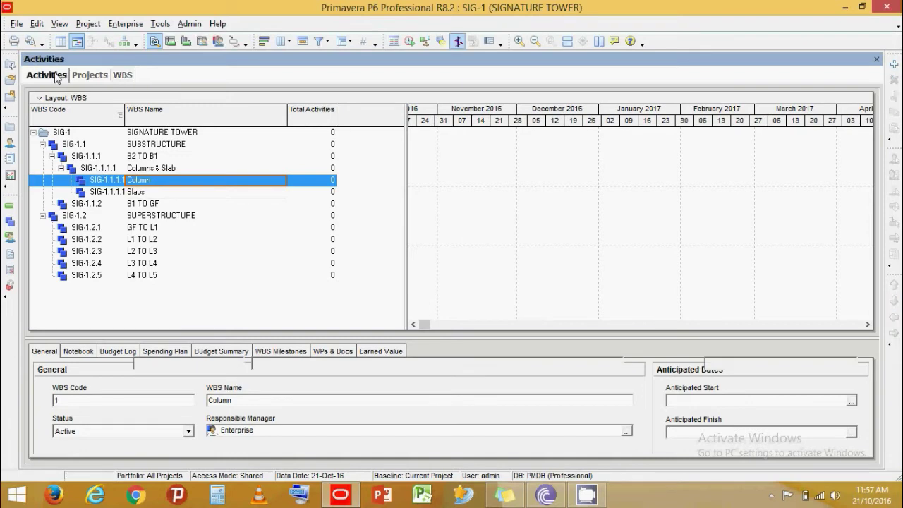
left_click(105, 161)
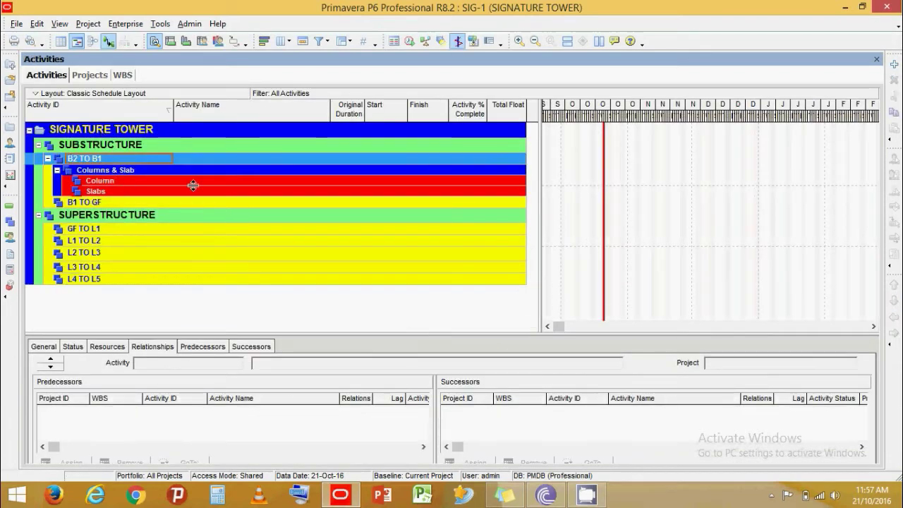
left_click(99, 171)
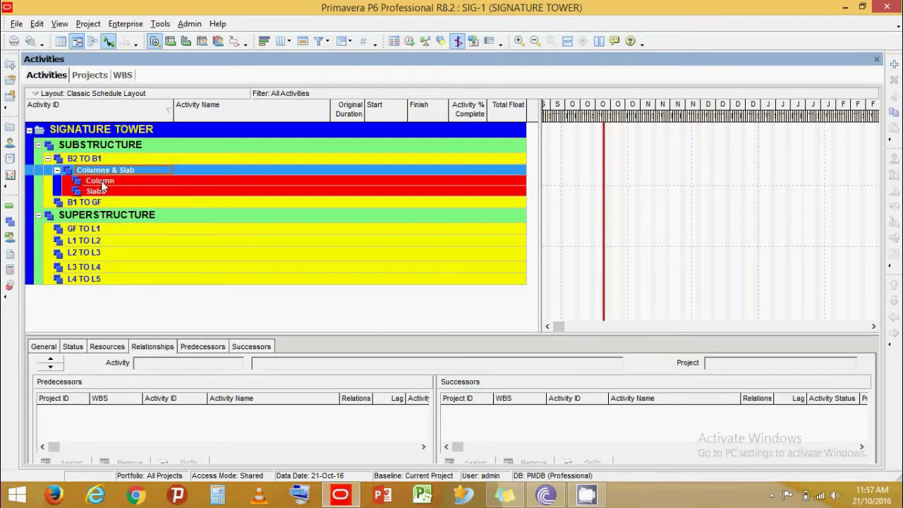
left_click(101, 192)
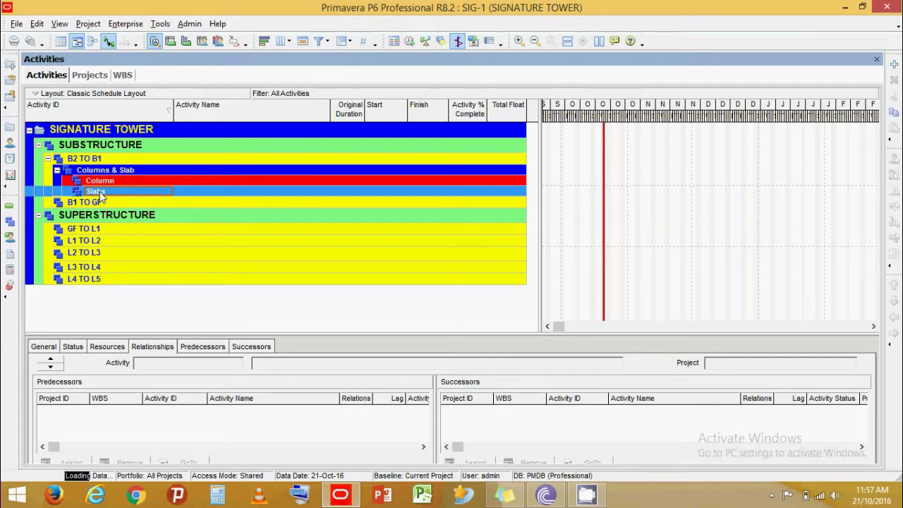
key("F5")
left_click(114, 184)
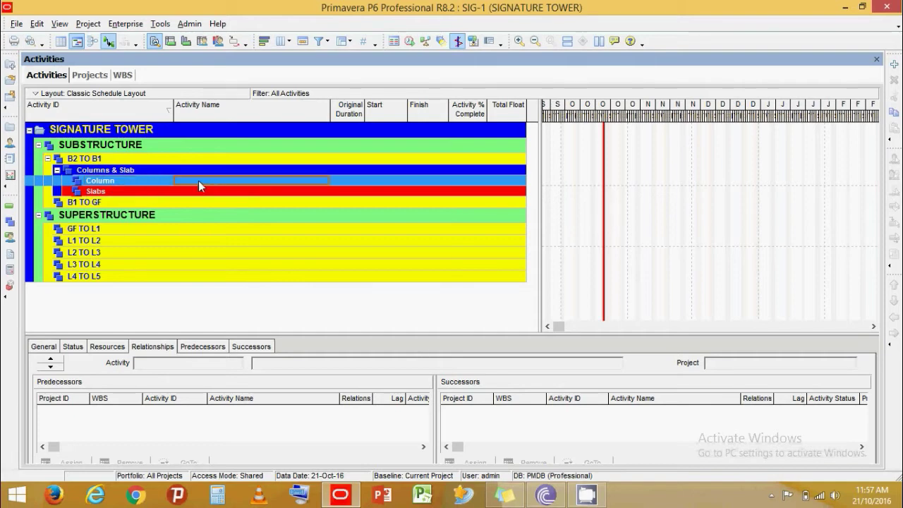
left_click(894, 64)
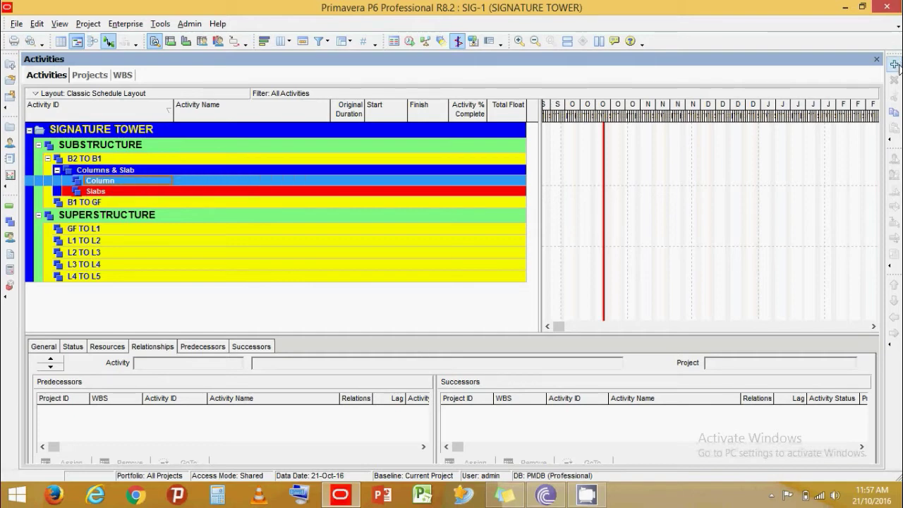
left_click(130, 180)
left_click(128, 190)
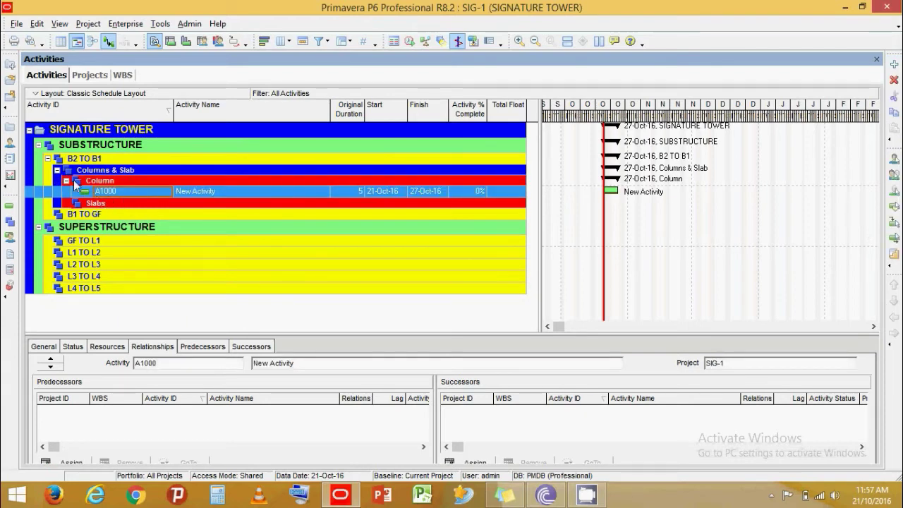
Set the Activity ID suffix to 100 in the auto-numbering defaults of project SIG-1
left_click(88, 76)
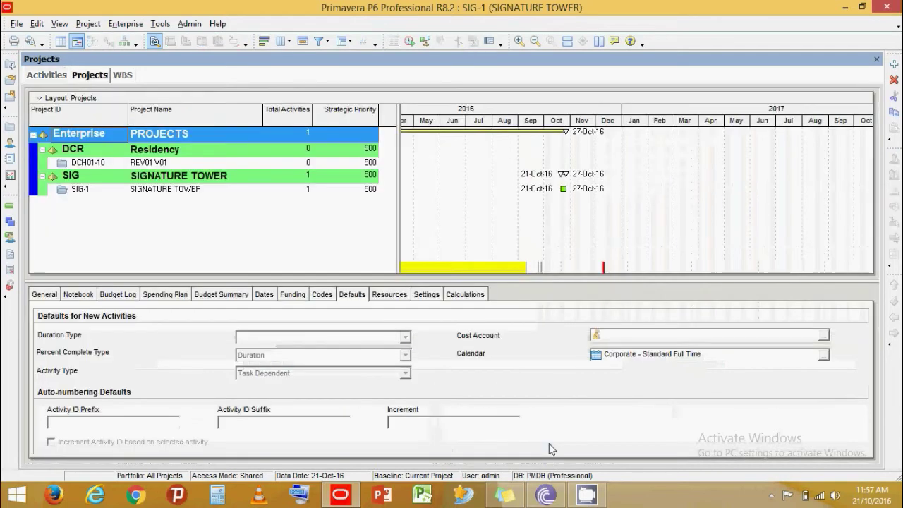
left_click(175, 195)
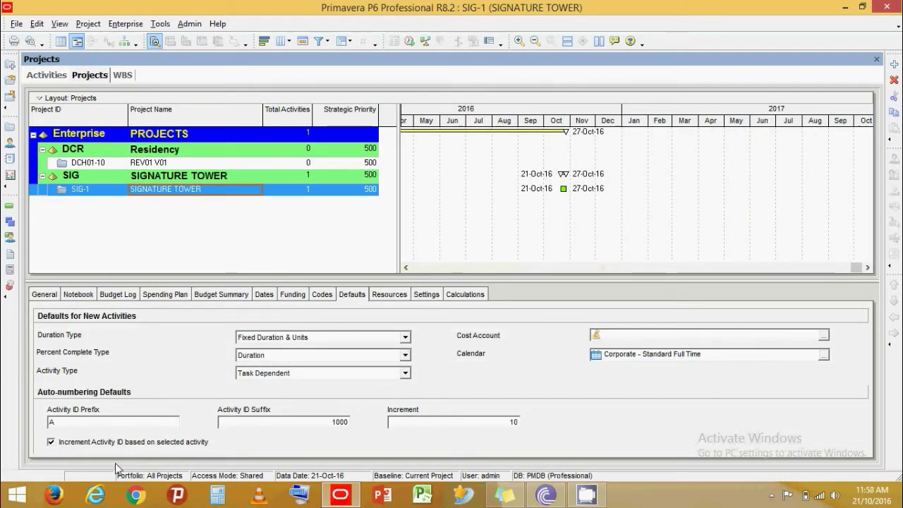
left_click(281, 424)
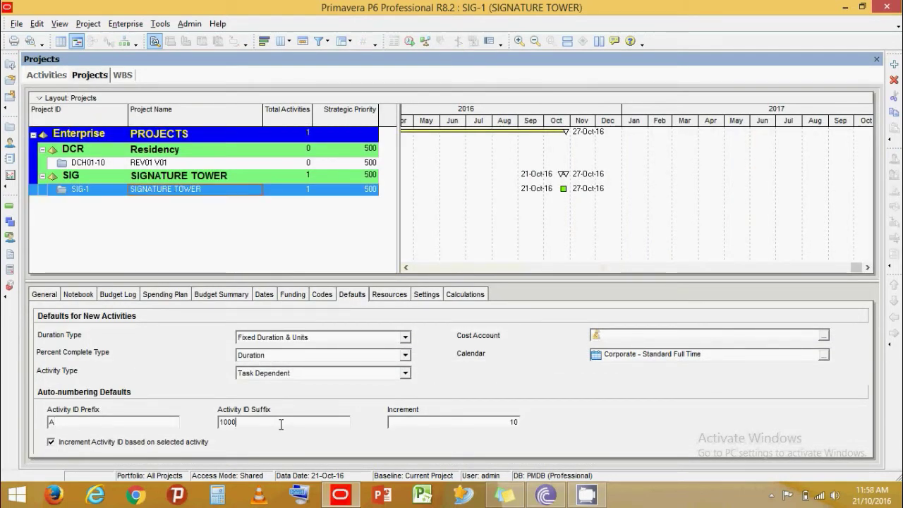
left_click(421, 423)
left_click(321, 422)
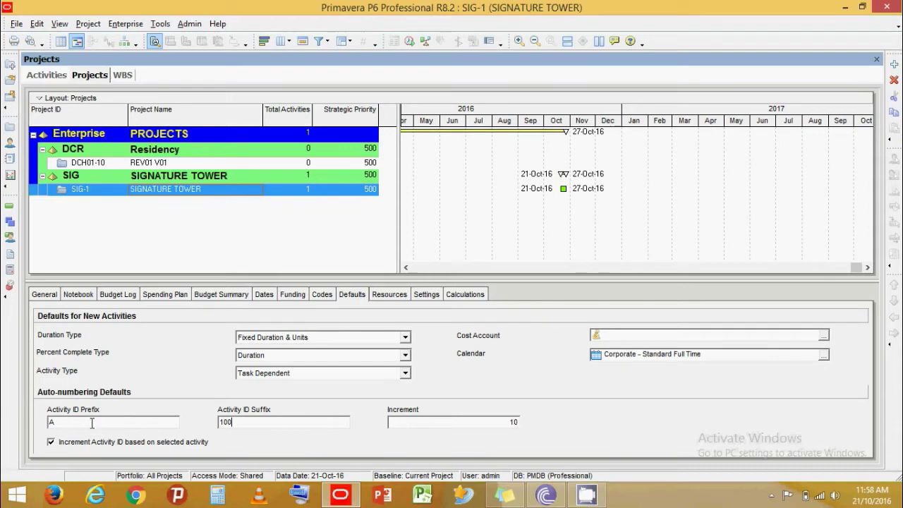
Change the ID of the activity under Column to SIG-B1-CL-100 and name it Columns Rebar
left_click(52, 78)
left_click(130, 192)
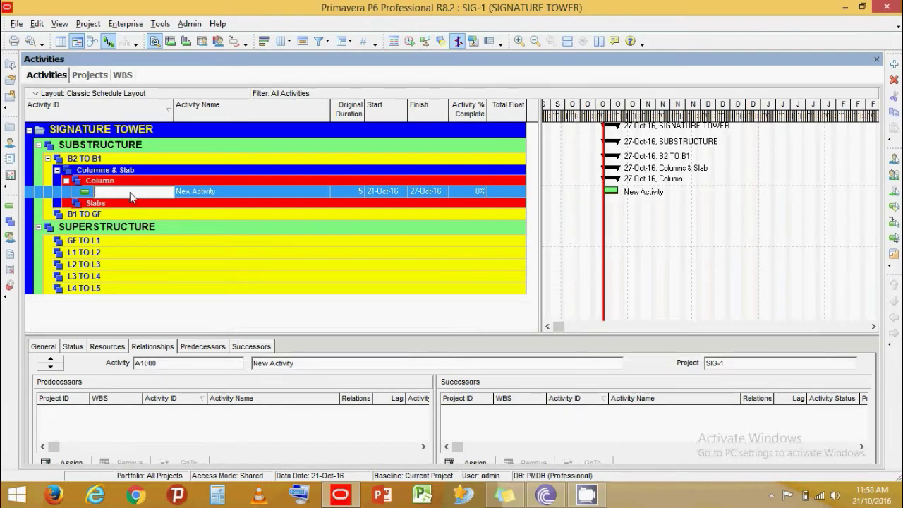
type("SIG")
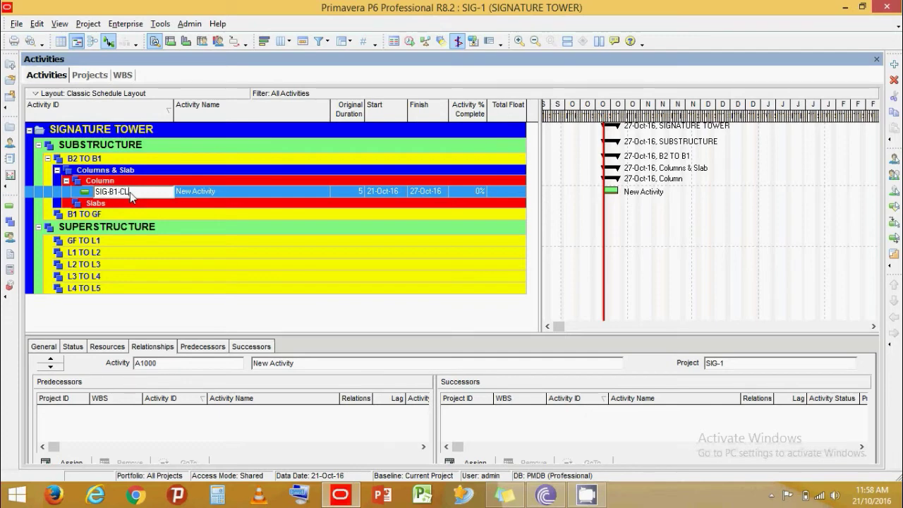
type("-B1-CL-100")
key("Tab")
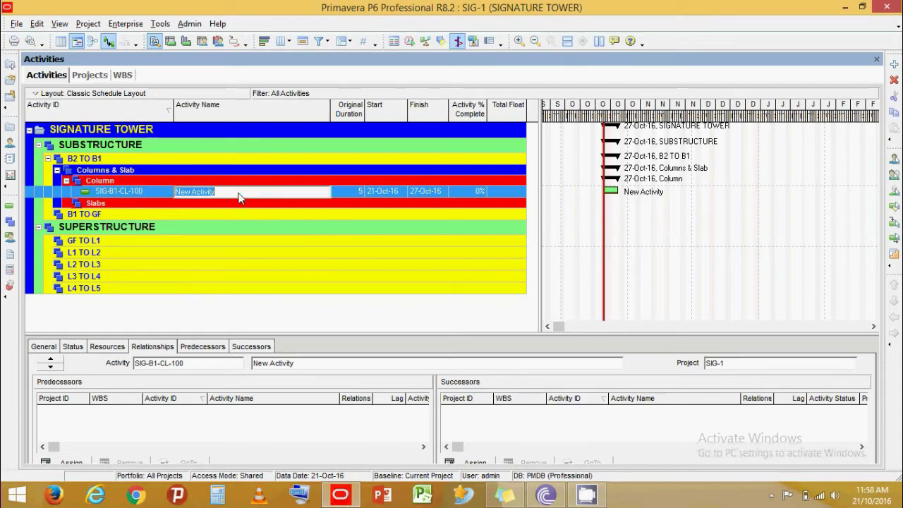
type("Columns Rebar")
left_click(106, 189)
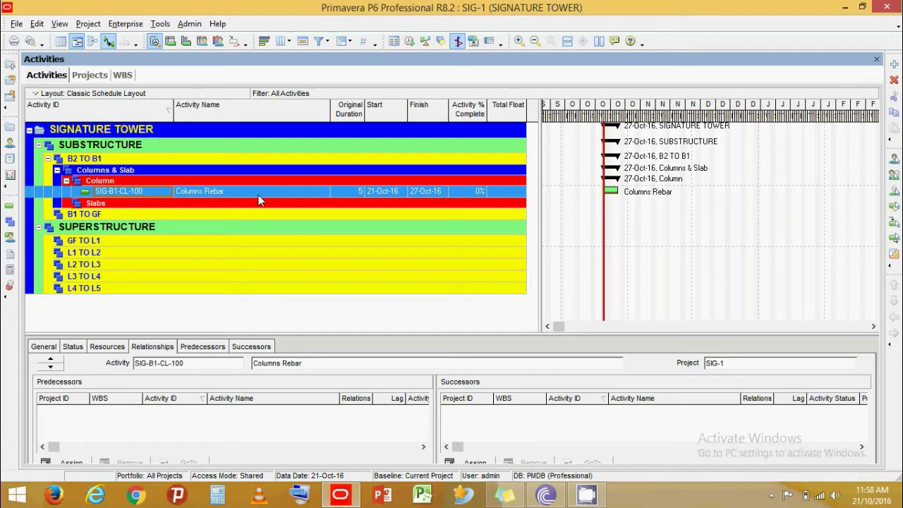
Add a second activity below Columns Rebar and check the activity auto-numbering defaults of project SIG-1
left_click(893, 64)
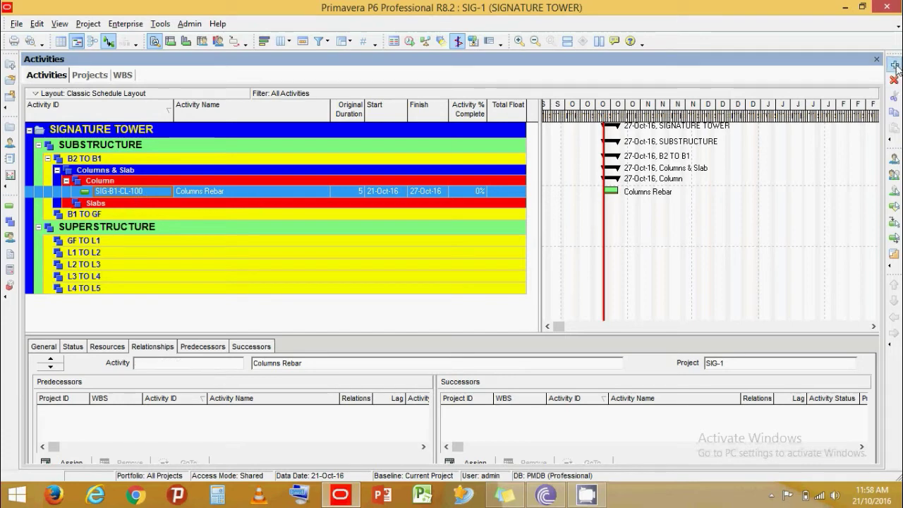
left_click(143, 194)
left_click(90, 75)
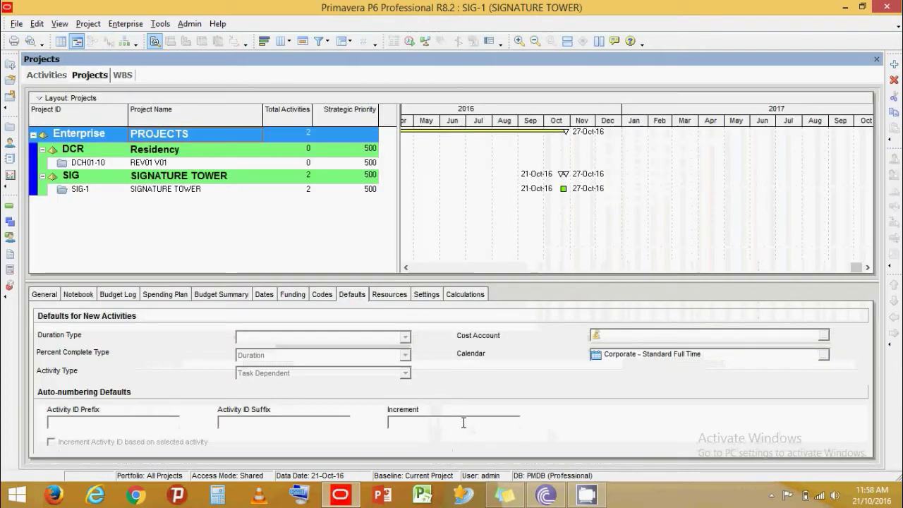
left_click(198, 190)
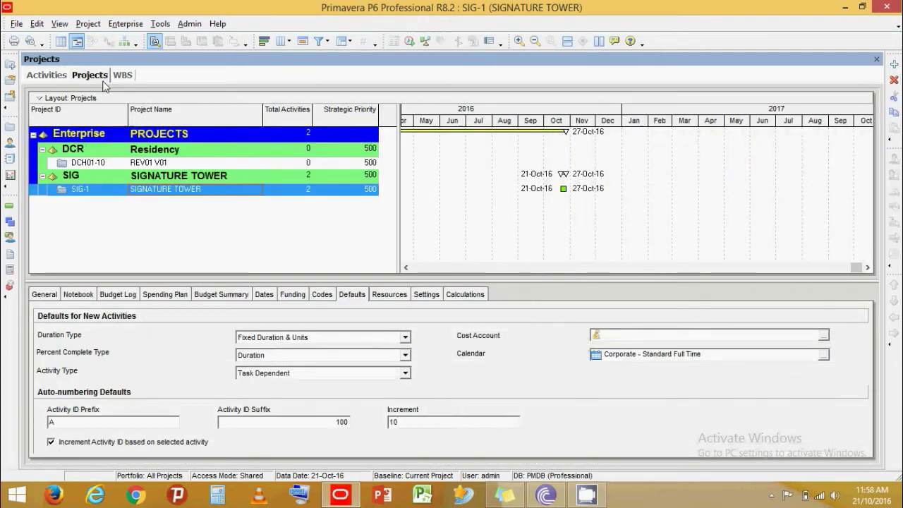
Name the second activity under Column Columns Shutter
left_click(46, 75)
left_click(148, 191)
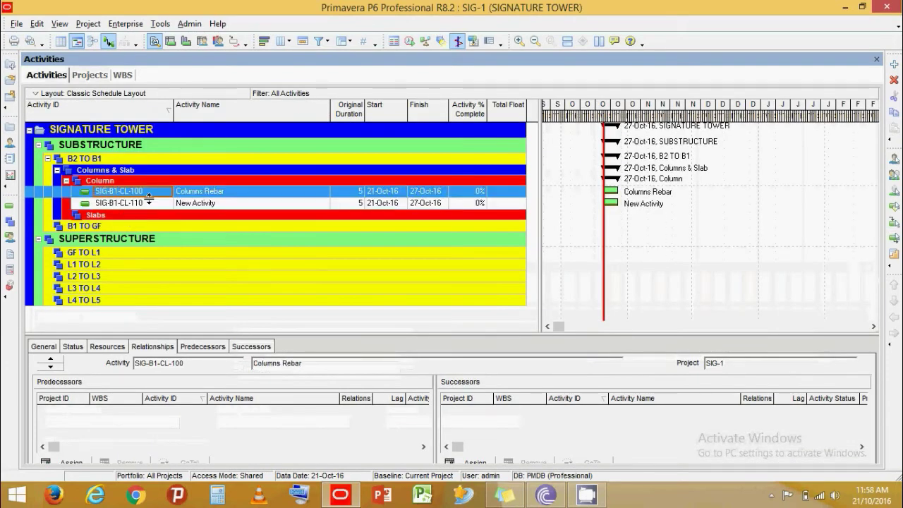
left_click(150, 205)
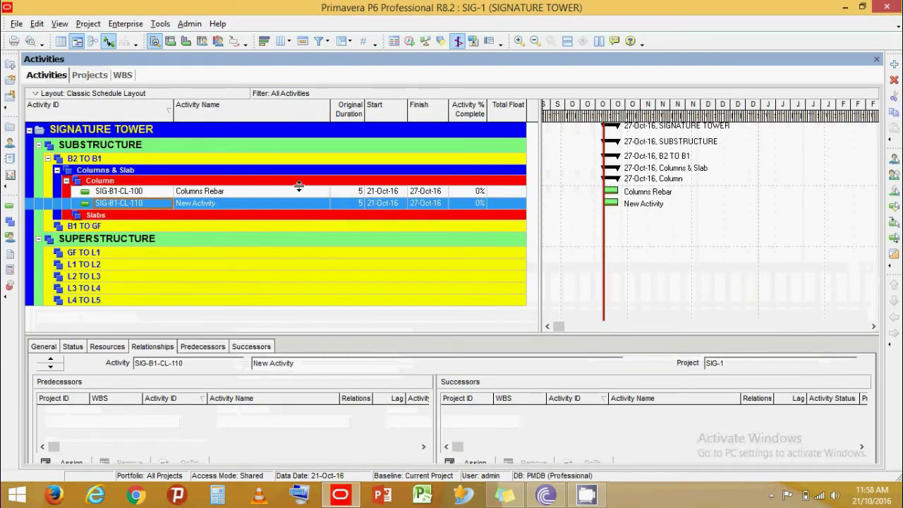
left_click(259, 204)
type("Columns Shutter")
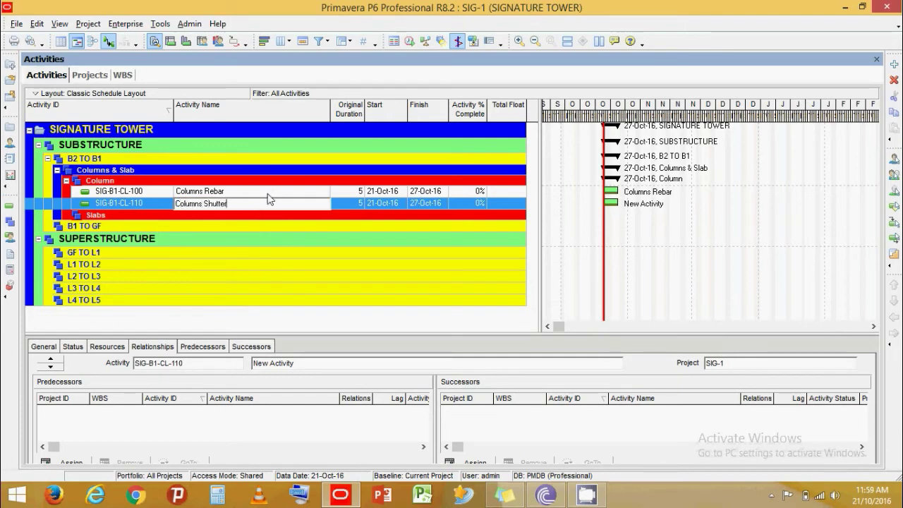
key("Up")
Add a third activity below Columns Shutter under Column and name it Column Concrete
left_click(280, 204)
left_click(895, 65)
type("Column")
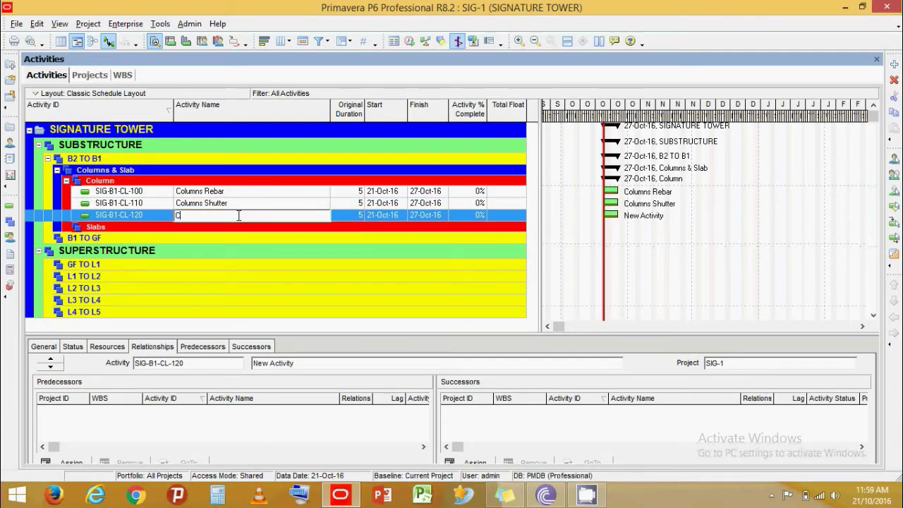
type(" Colu")
key("BackSpace")
key("BackSpace")
key("BackSpace")
type("oncrete")
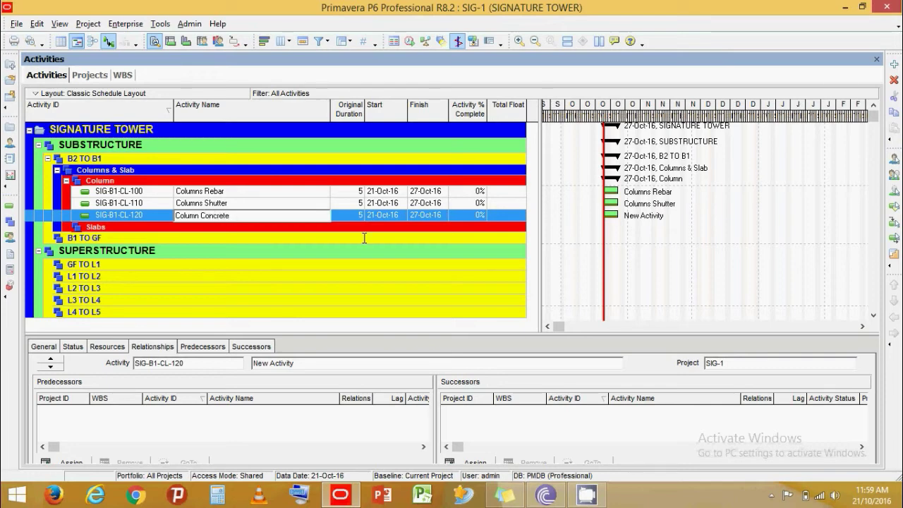
left_click(163, 192)
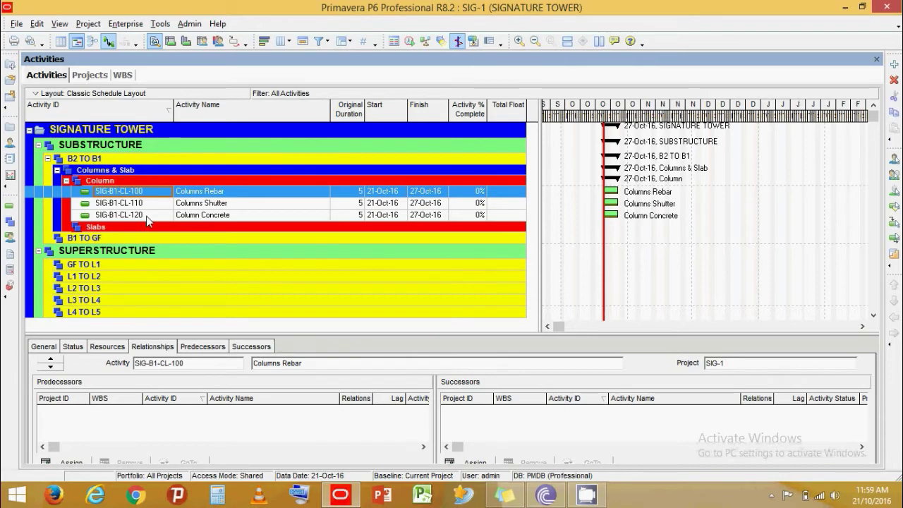
left_click(146, 216)
Add an activity under the Slabs element and set its Activity ID to SIG-B1-SL-100
left_click(149, 229)
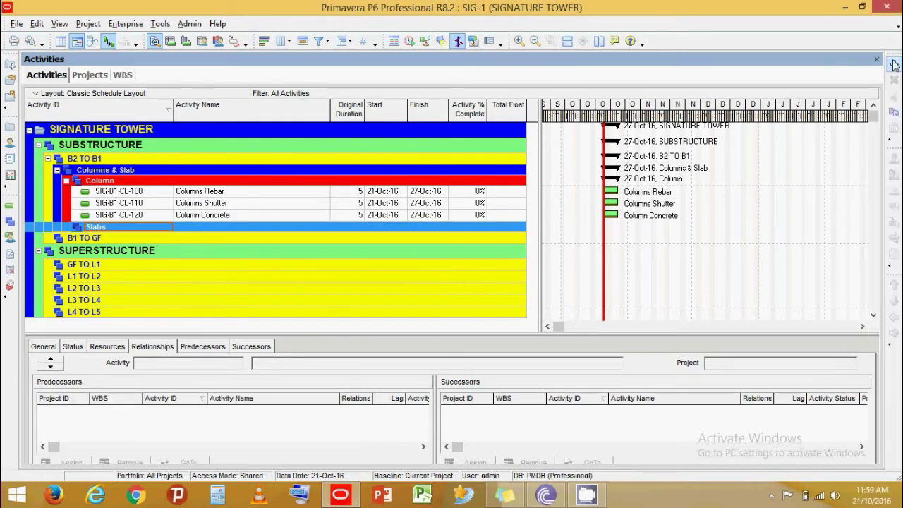
left_click(895, 65)
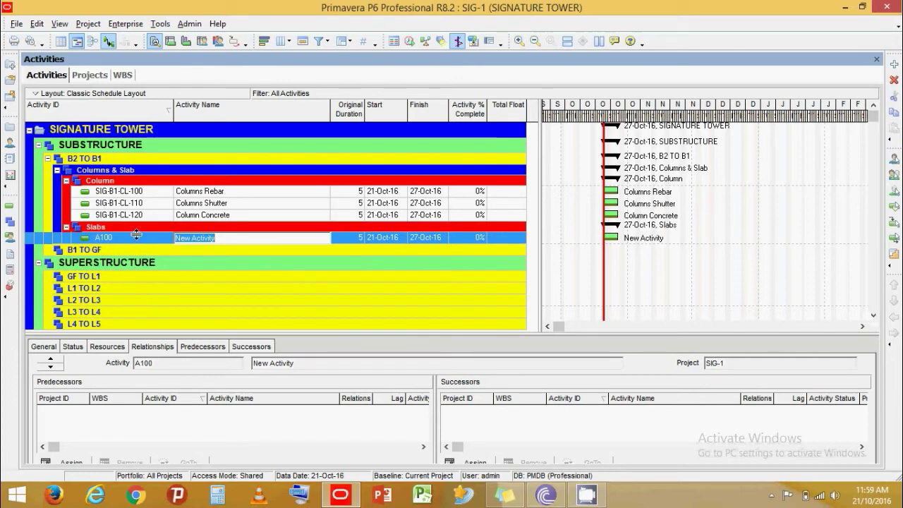
left_click(136, 236)
left_click(137, 238)
type("aig")
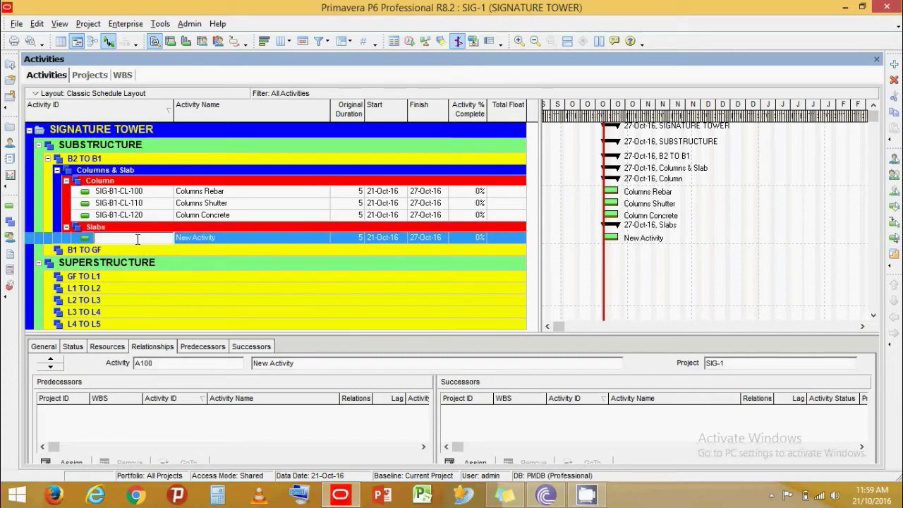
type("IG-B1-")
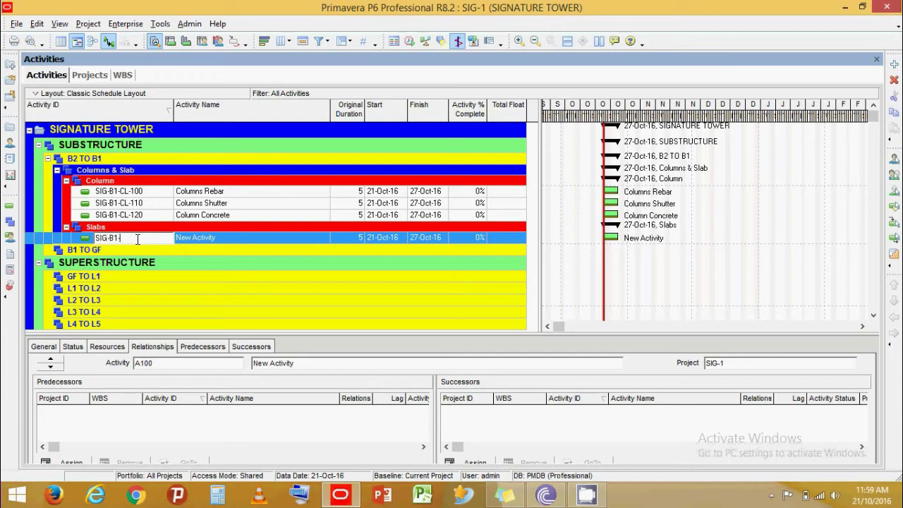
type("SL-100")
key("Return")
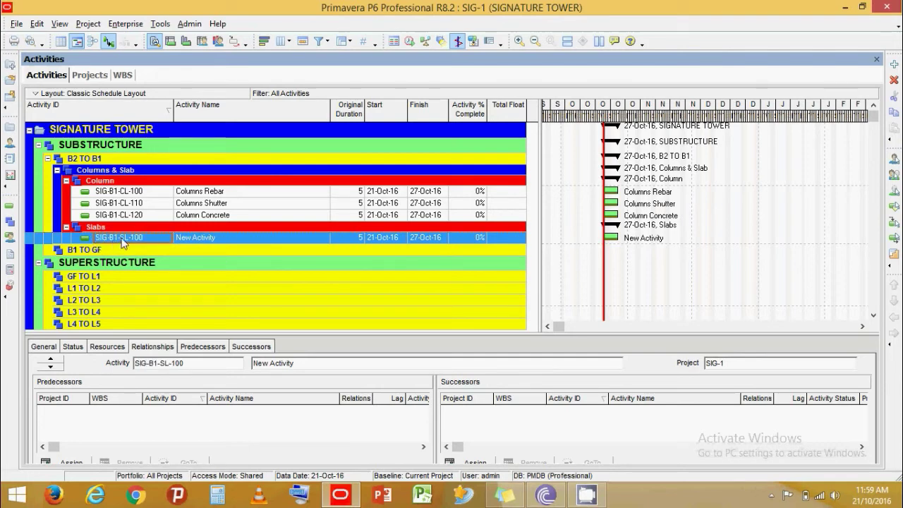
Name the new activity under Slabs Slab Decking
left_click(234, 241)
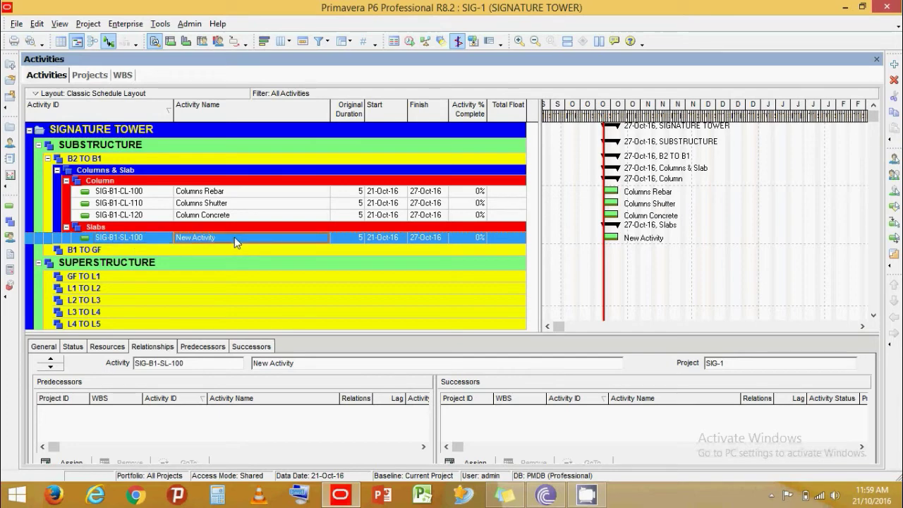
left_click(234, 237)
type("Slab Deck")
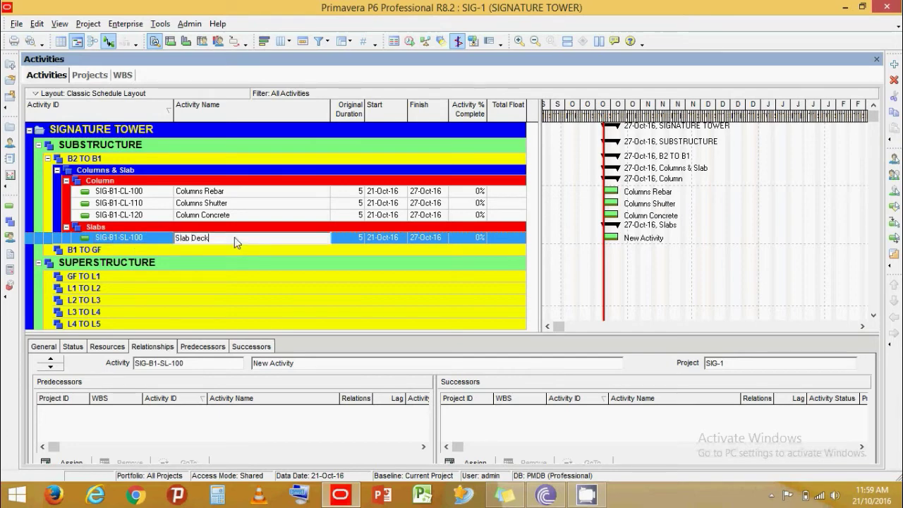
type("ng")
key("BackSpace")
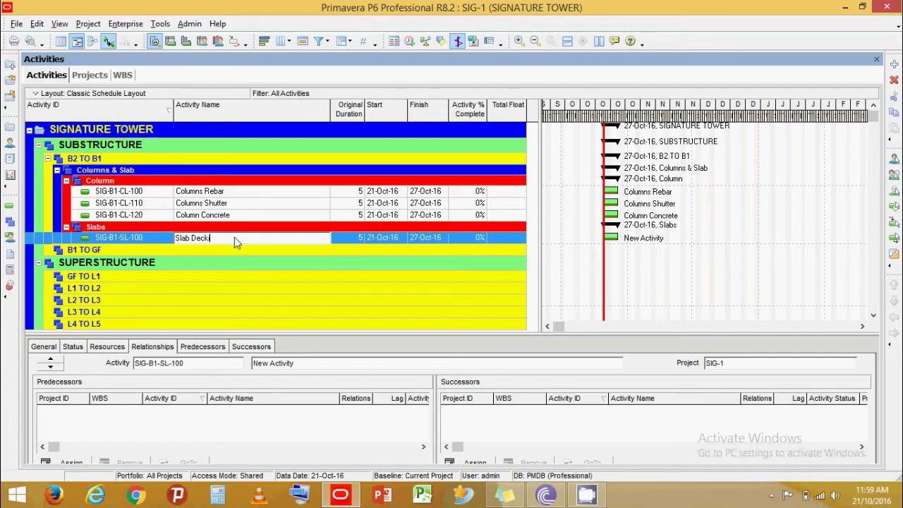
key("Return")
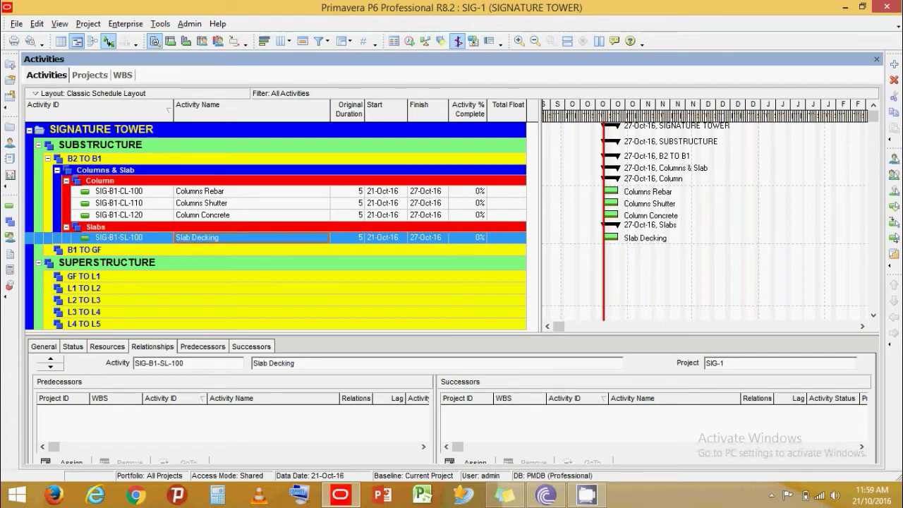
Add two more activities below Slab Decking, named Slab Rebar and Slab Concrete
left_click(895, 62)
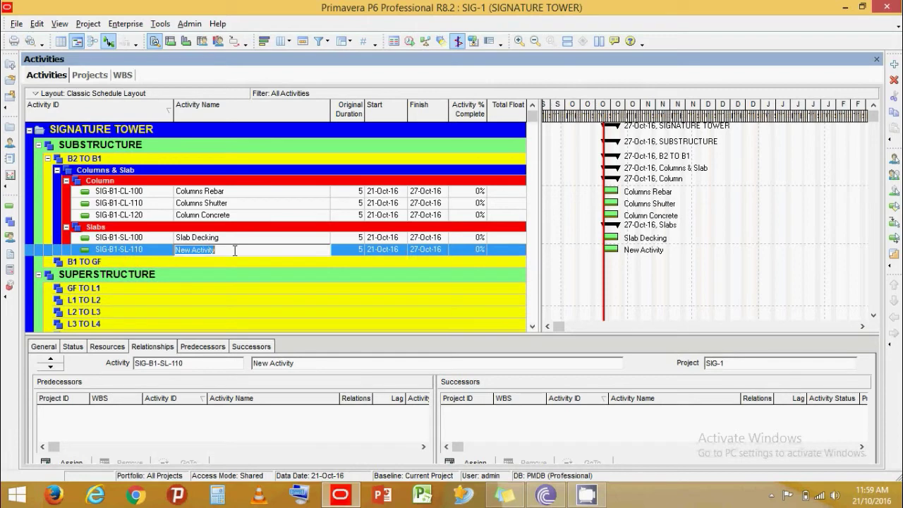
type("Slab Rebar")
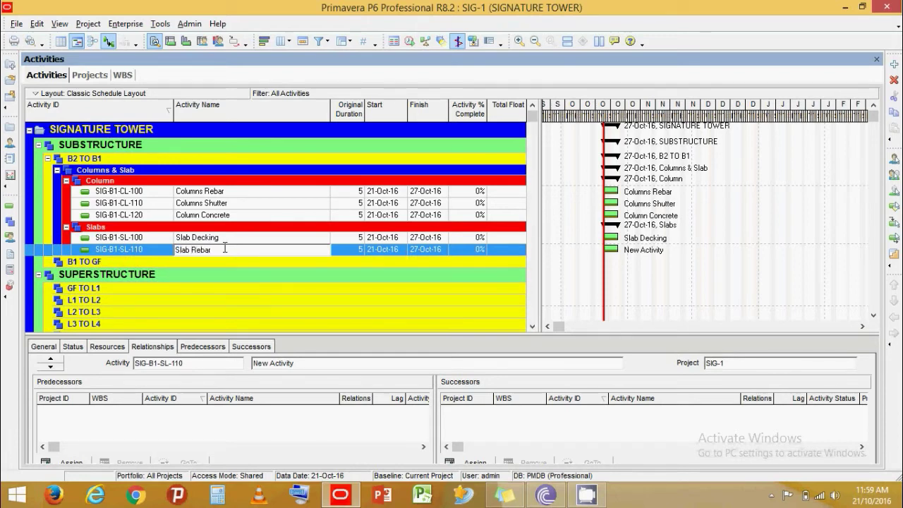
left_click(225, 237)
left_click(262, 251)
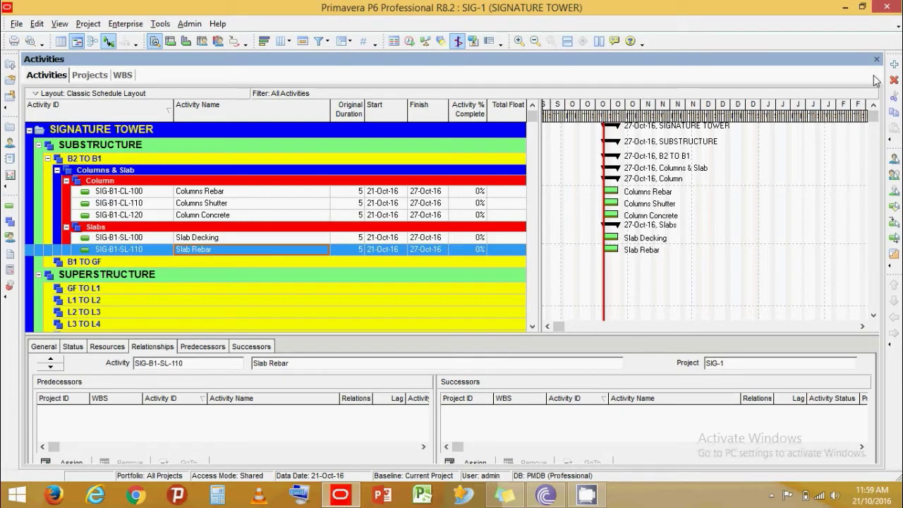
left_click(895, 63)
type("Sla")
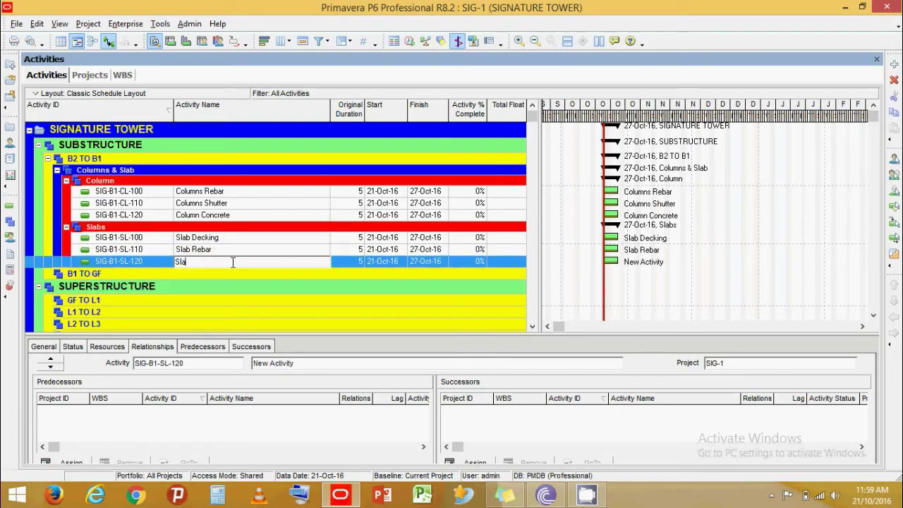
type("b Concrete")
left_click(154, 193)
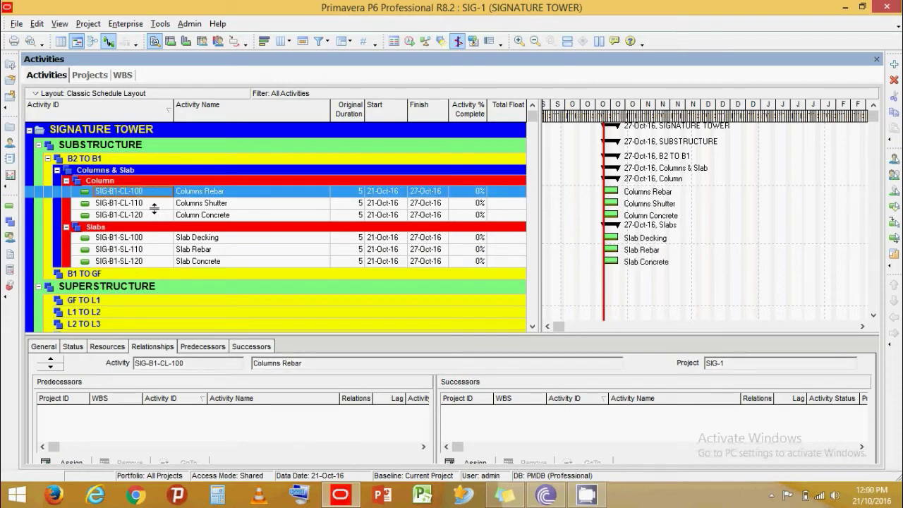
left_click(215, 204)
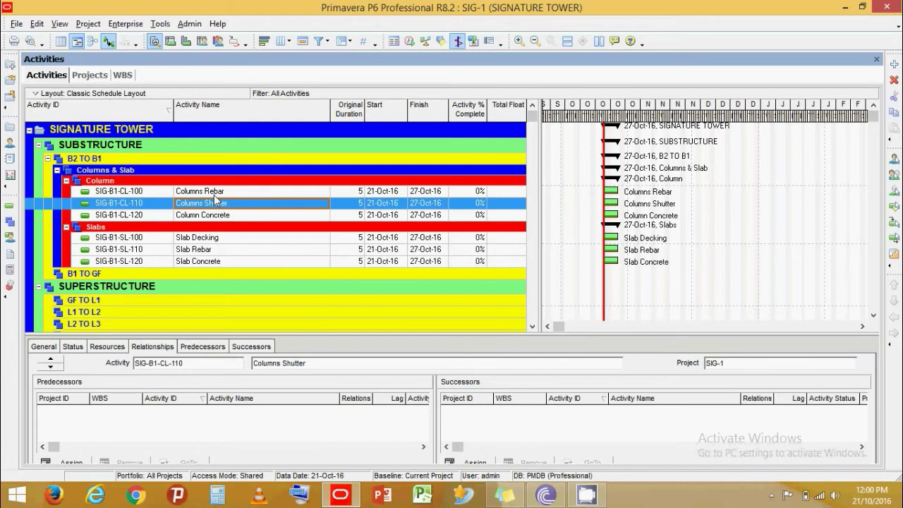
left_click(214, 193)
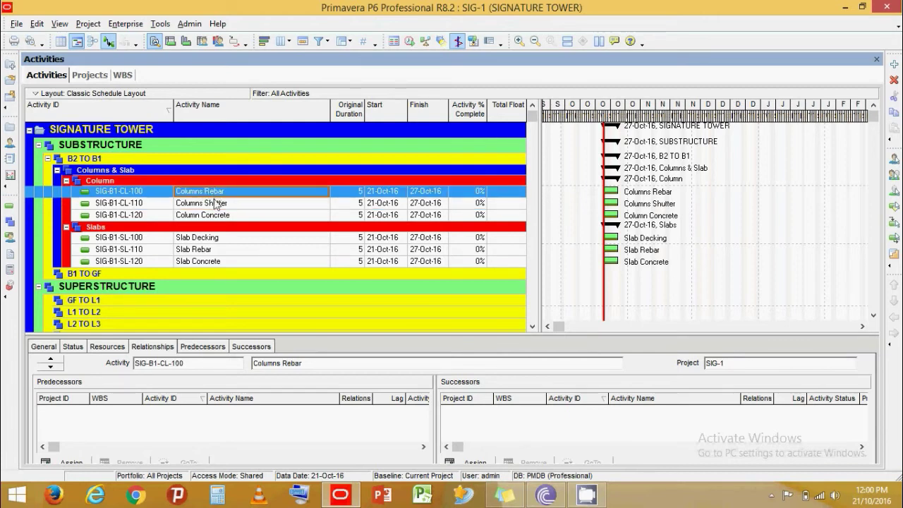
left_click(144, 205)
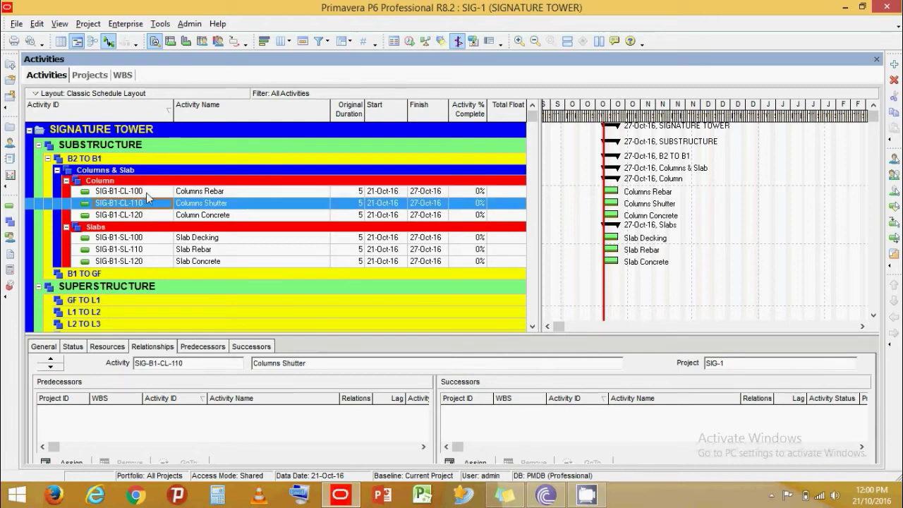
Link all six column and slab activities in sequence, from Columns Rebar through Slab Concrete
left_click(146, 190)
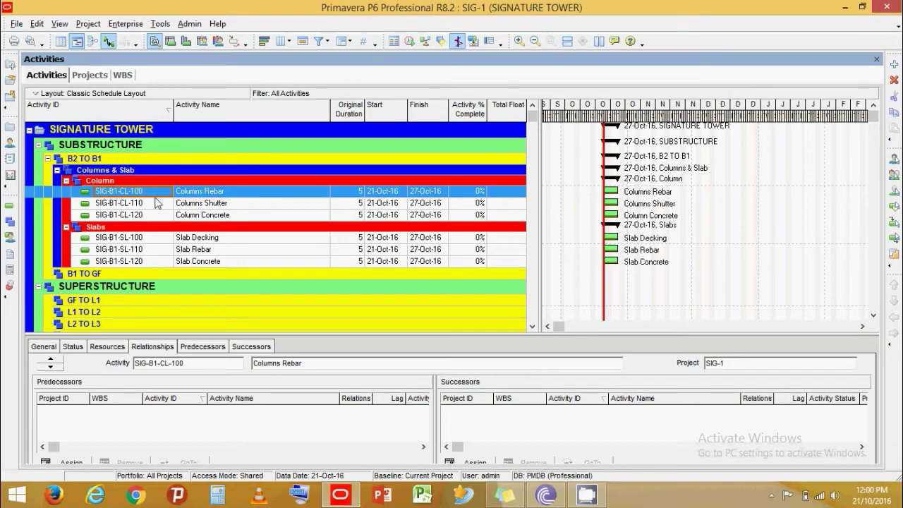
left_click(144, 264)
left_click(144, 262, "shift")
right_click(145, 261)
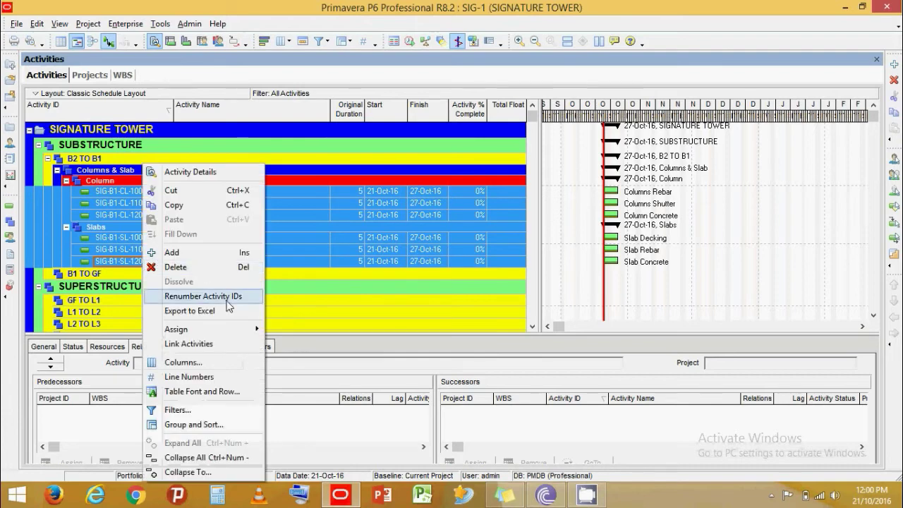
left_click(225, 344)
Schedule the project so that the linked column and slab activities are calculated, and bring their bars into view in the Gantt chart
left_click_drag(682, 117, 794, 130)
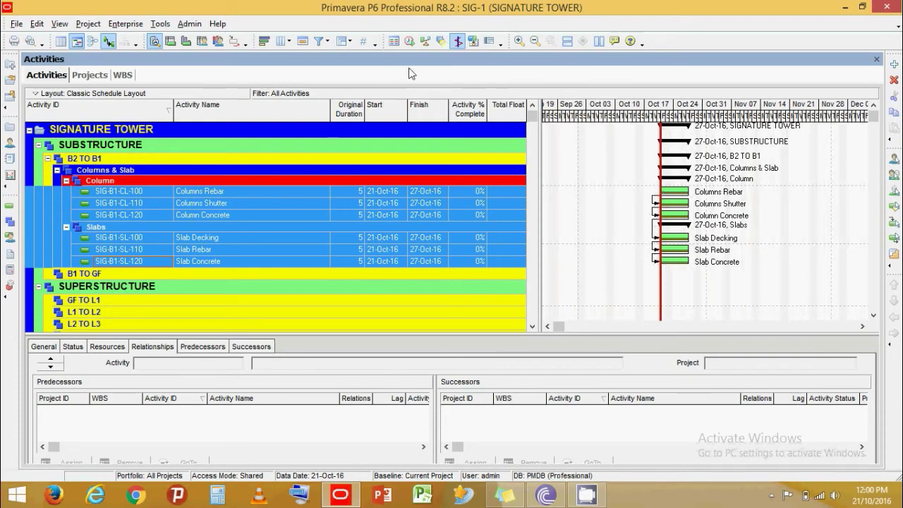
left_click(410, 42)
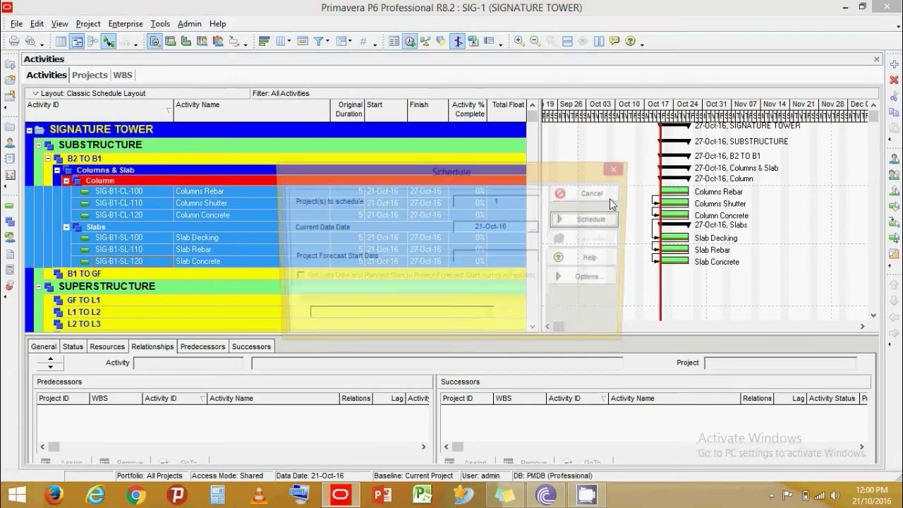
left_click(588, 219)
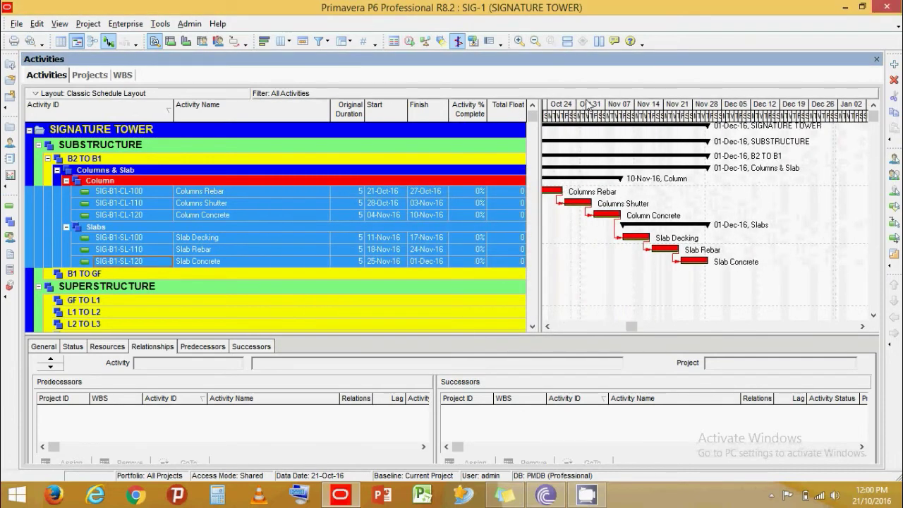
scroll(564, 192, "right", 2)
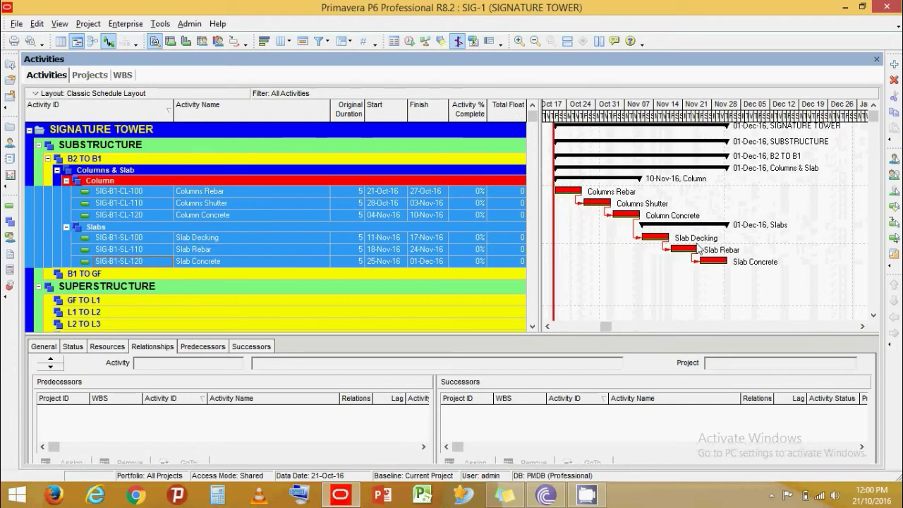
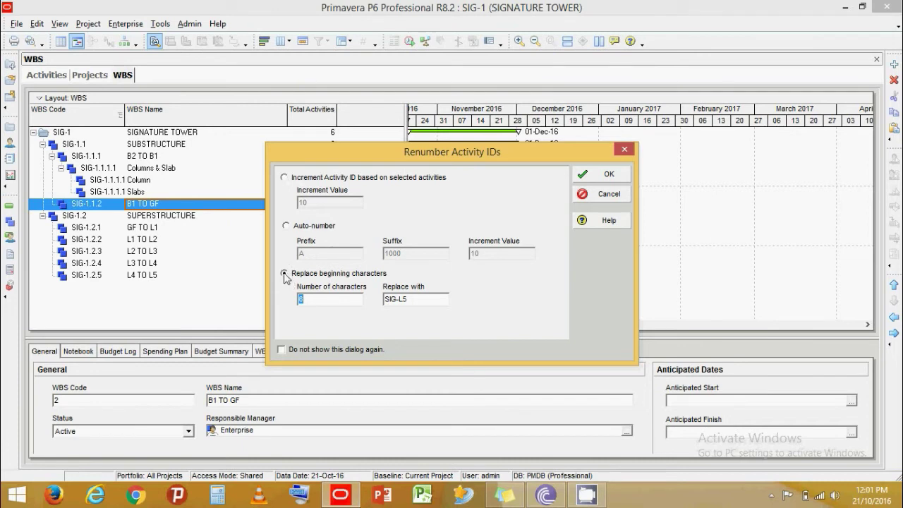
left_click(284, 274)
left_click(321, 299)
left_click(600, 194)
left_click(46, 75)
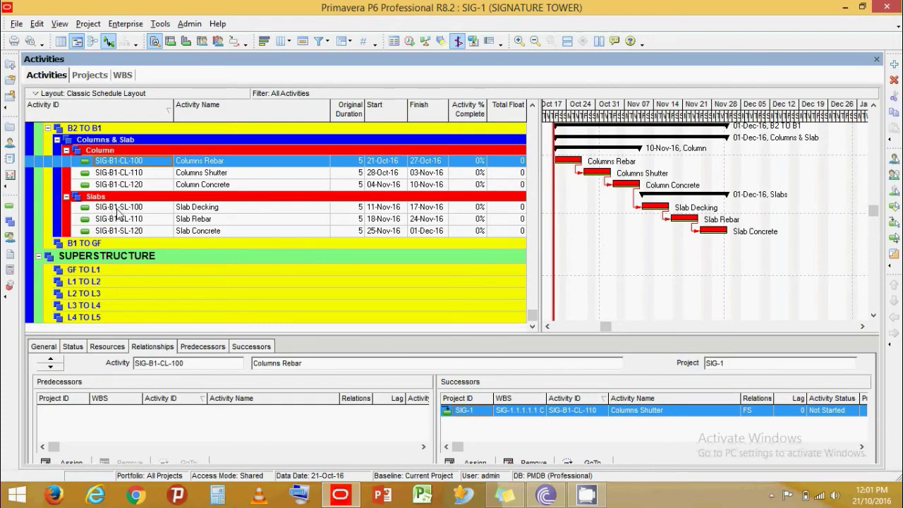
left_click(123, 75)
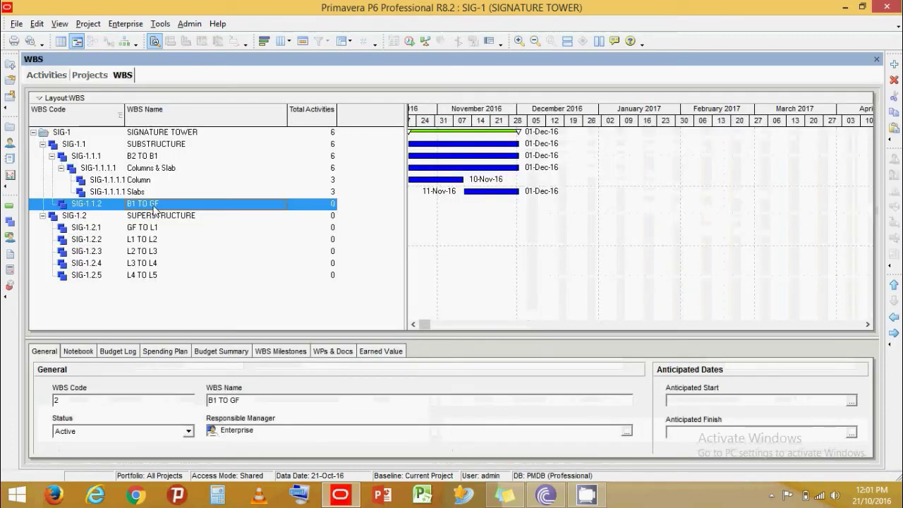
Paste the copied WBS element into B1 TO GF, including its notebook, WBS milestones, WPs & Docs and activities
right_click(154, 209)
left_click(183, 262)
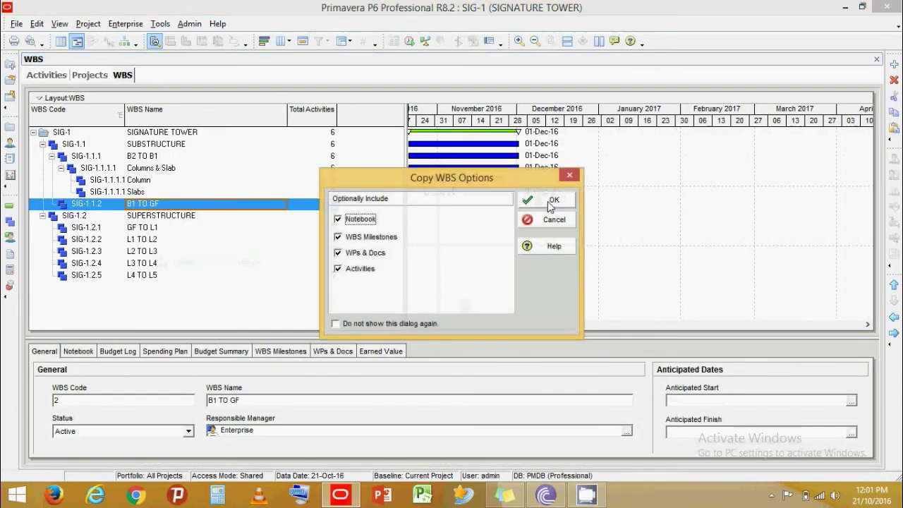
left_click(552, 201)
left_click(608, 185)
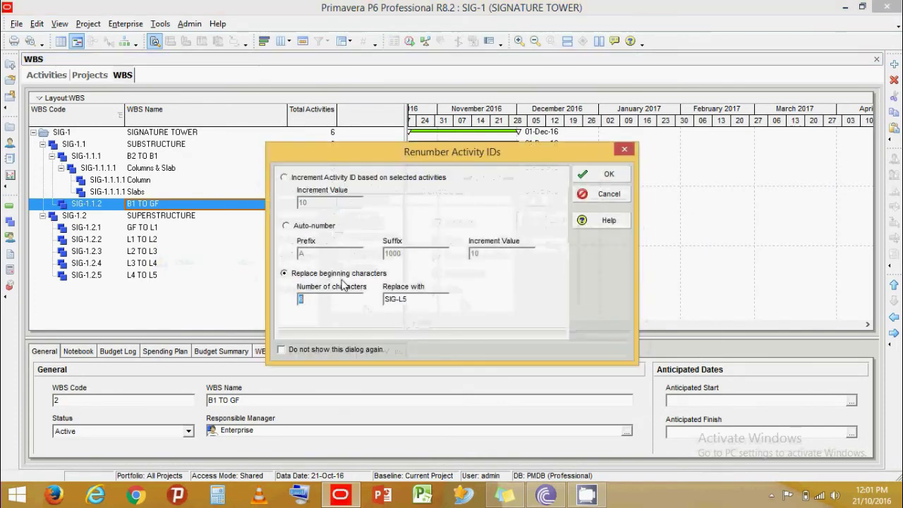
Renumber the pasted activities by replacing the first 6 characters of their IDs with SIG-GF
left_click(304, 275)
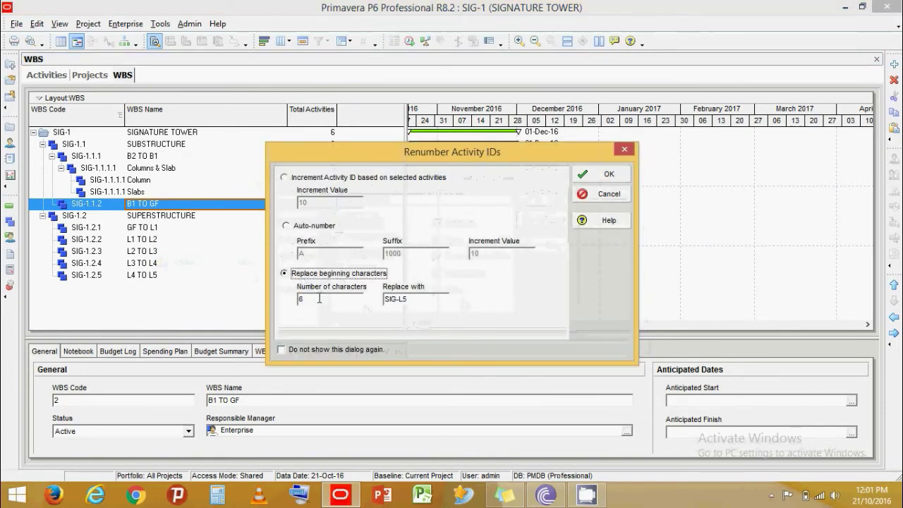
key("Tab")
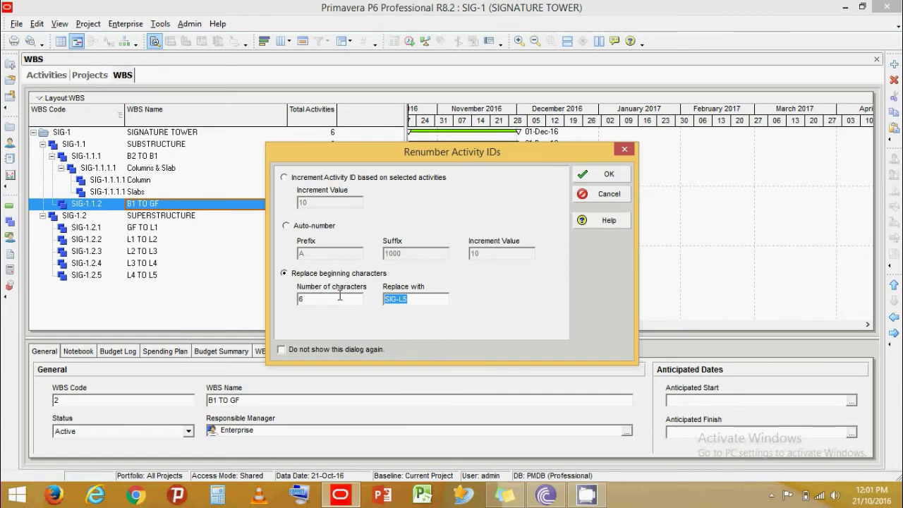
key("BackSpace")
key("BackSpace")
key("BackSpace")
key("BackSpace")
type("S")
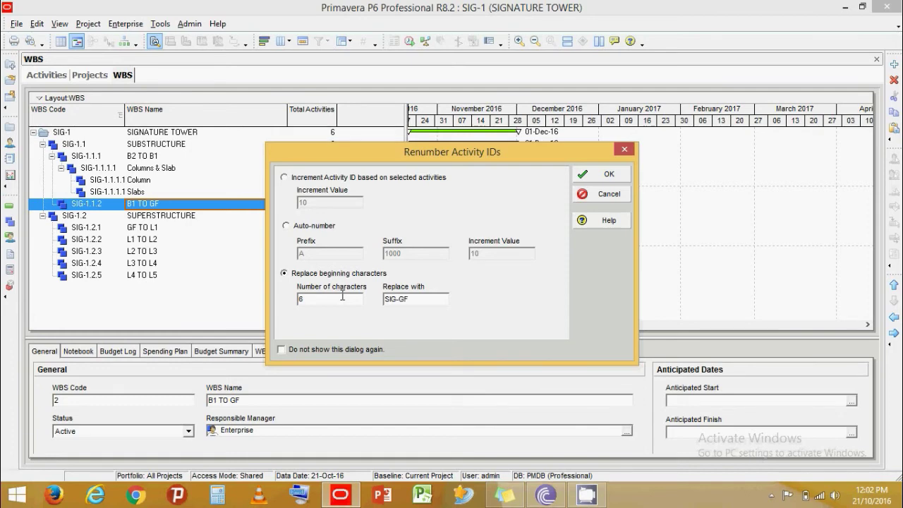
left_click(601, 174)
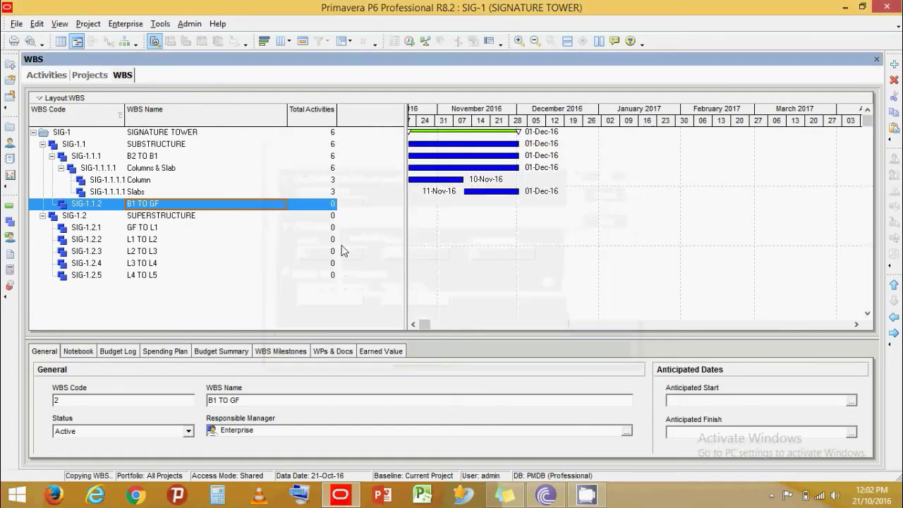
Examine the activities pasted under B1 TO GF, comparing their renumbered IDs and relationships with those of the B2 TO B1 level
left_click(42, 76)
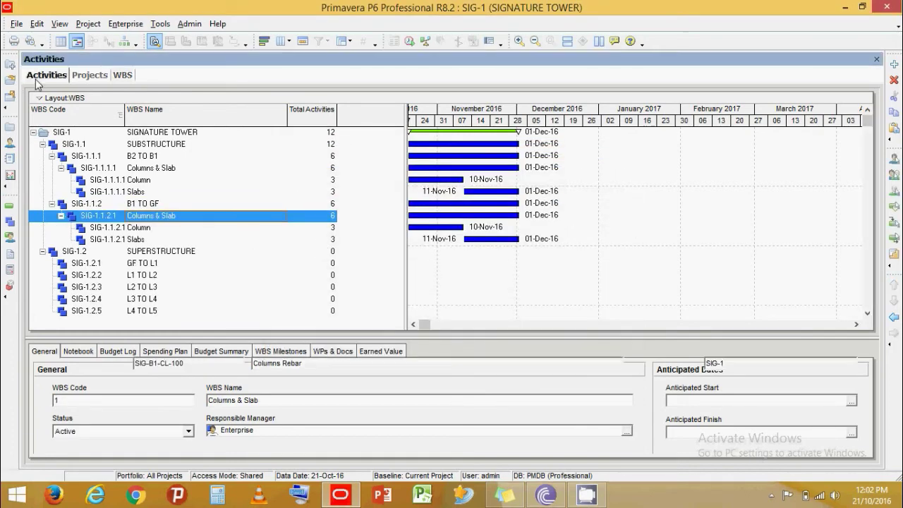
scroll(325, 237, "down", 3)
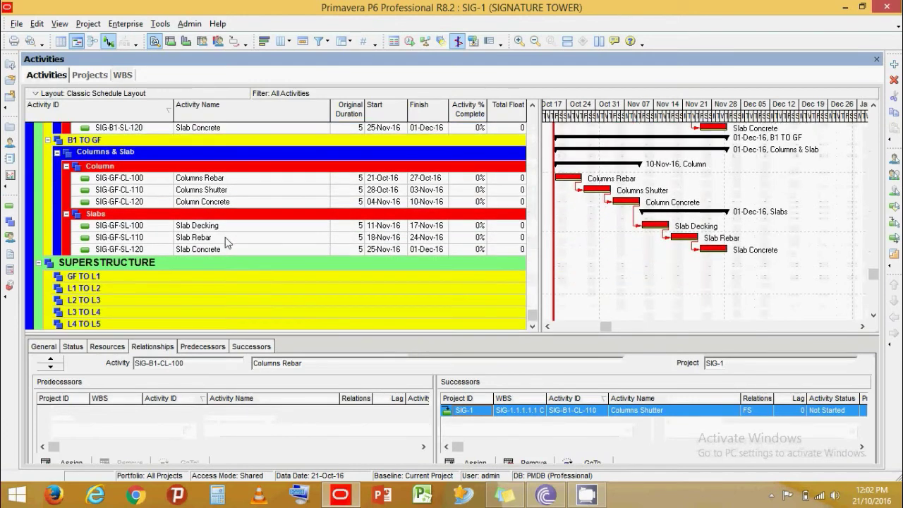
left_click(103, 215)
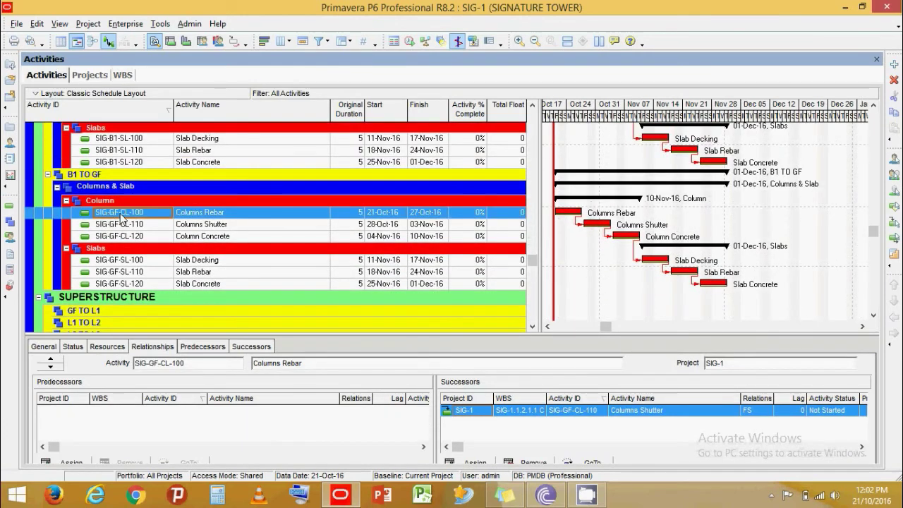
left_click(120, 224)
left_click(113, 261)
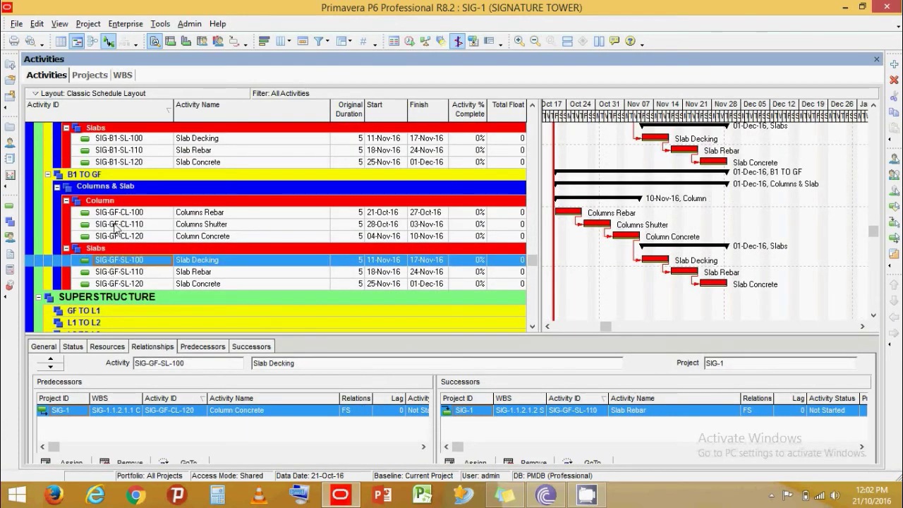
scroll(112, 182, "up", 1)
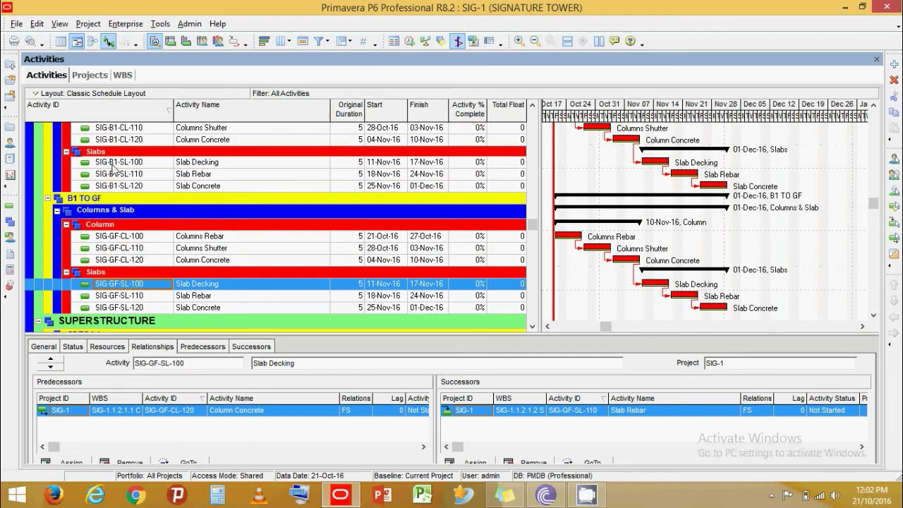
scroll(138, 256, "down", 1)
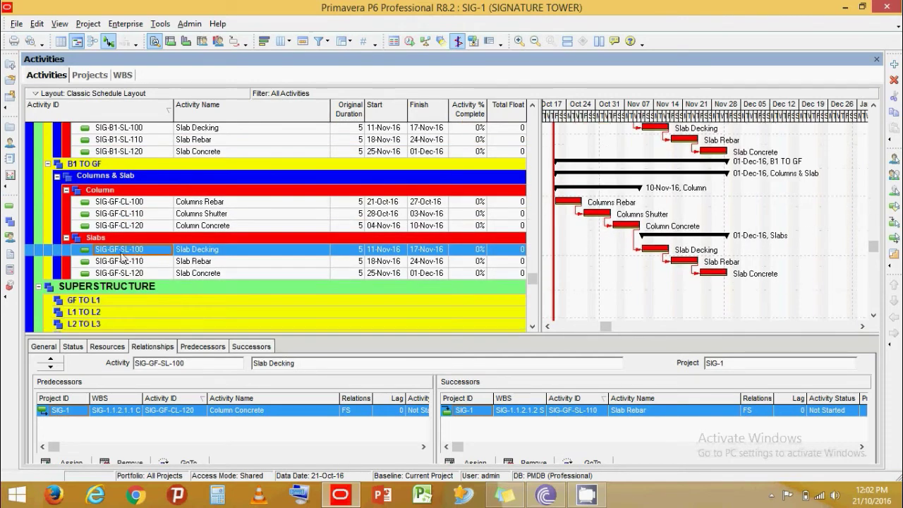
scroll(128, 282, "down", 1)
left_click(127, 300)
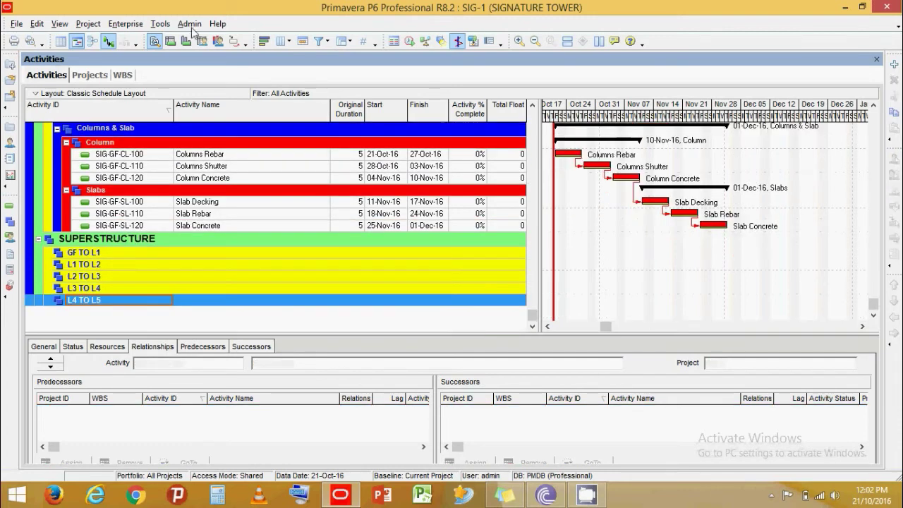
Copy the Columns & Slab WBS element under B1 TO GF
left_click(123, 77)
left_click(151, 205)
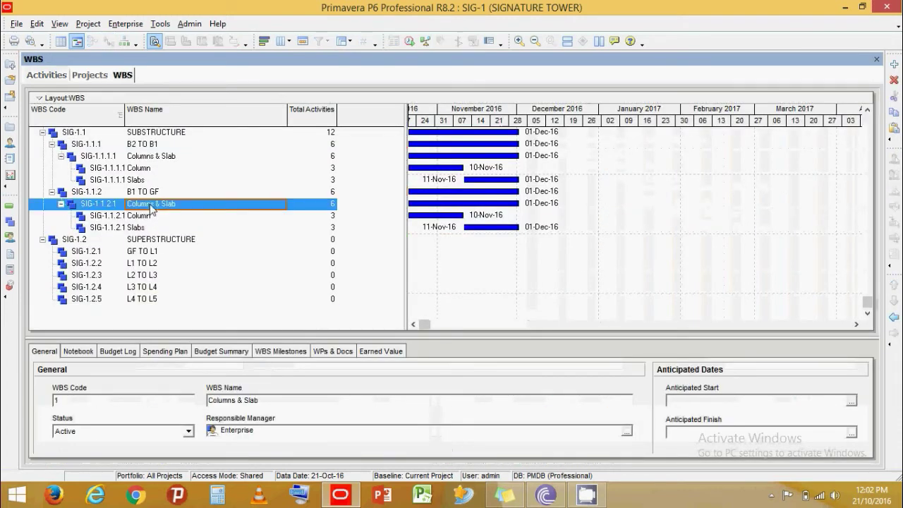
right_click(151, 206)
left_click(180, 244)
Paste the copied Columns & Slab element with its activities into GF TO L1, replacing the first 6 characters of the activity IDs with SIG-L1
left_click(131, 254)
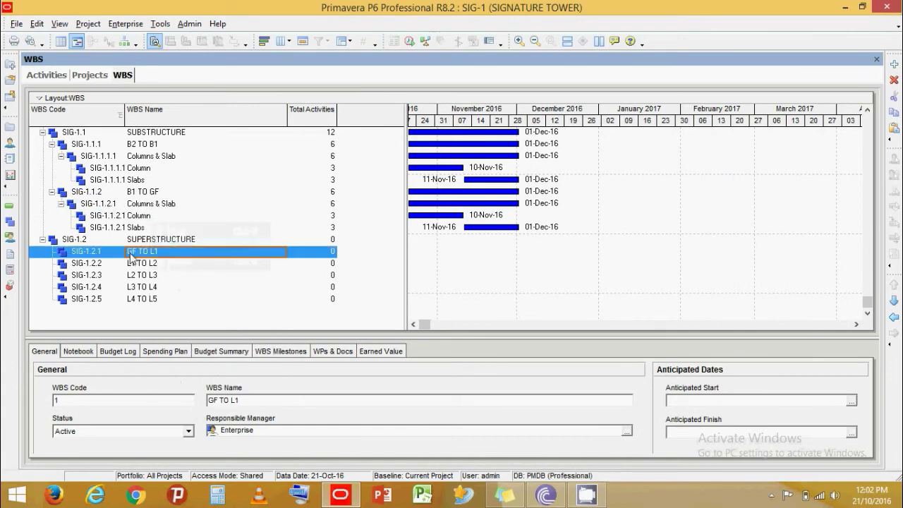
right_click(131, 255)
left_click(183, 310)
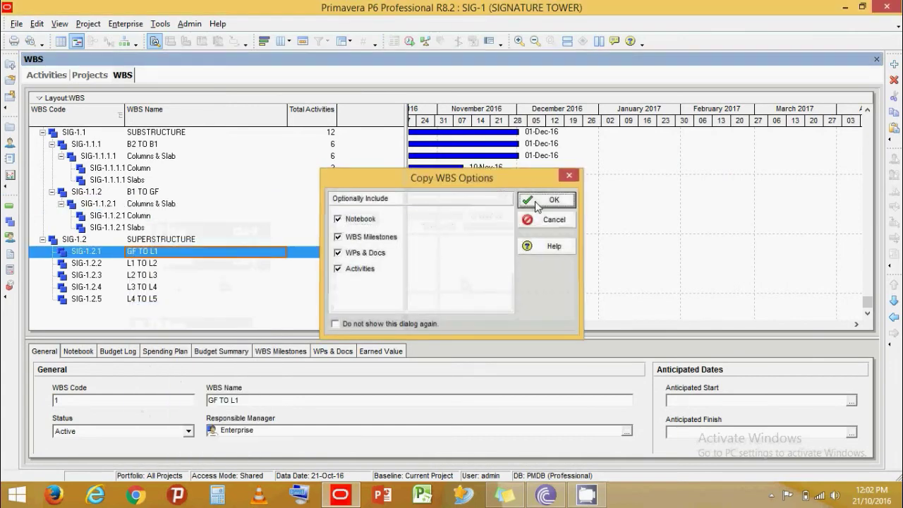
left_click(537, 200)
left_click(618, 186)
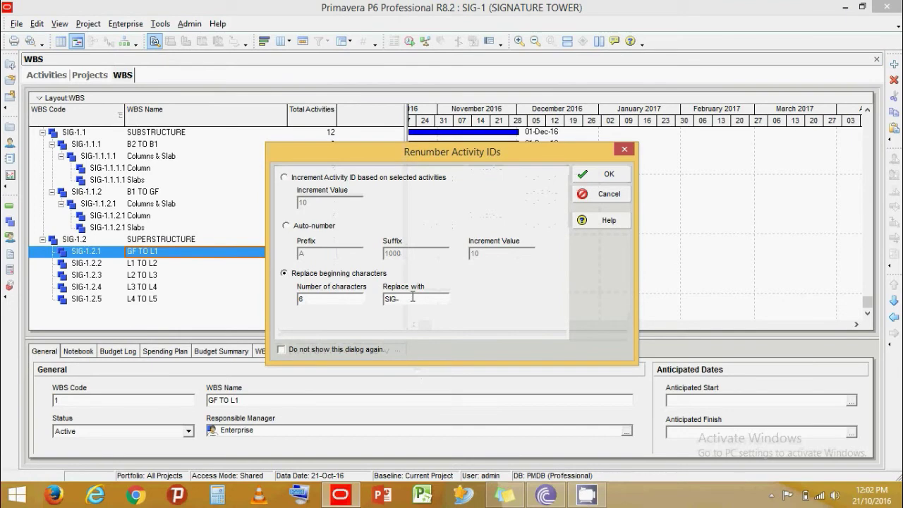
left_click(604, 175)
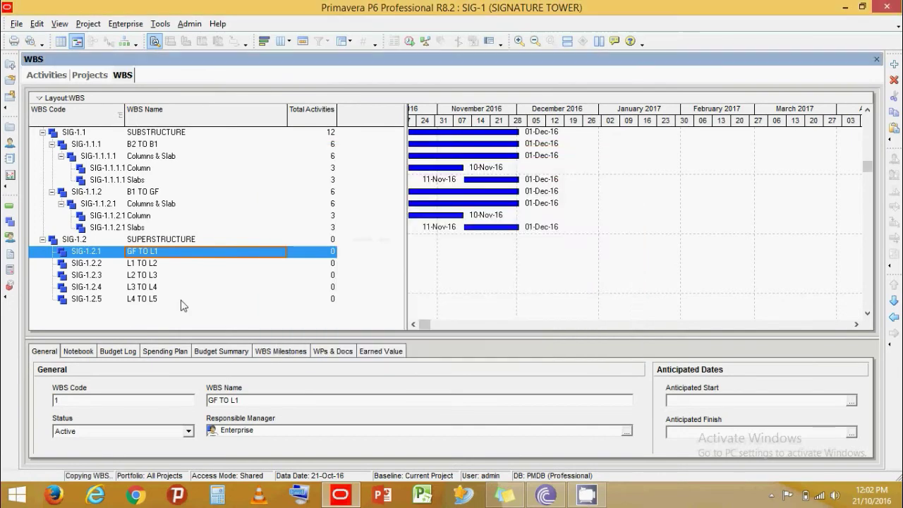
Paste the Columns & Slab element with its activities into L1 TO L2, replacing the first 6 ID characters with that floor's prefix
left_click(155, 312)
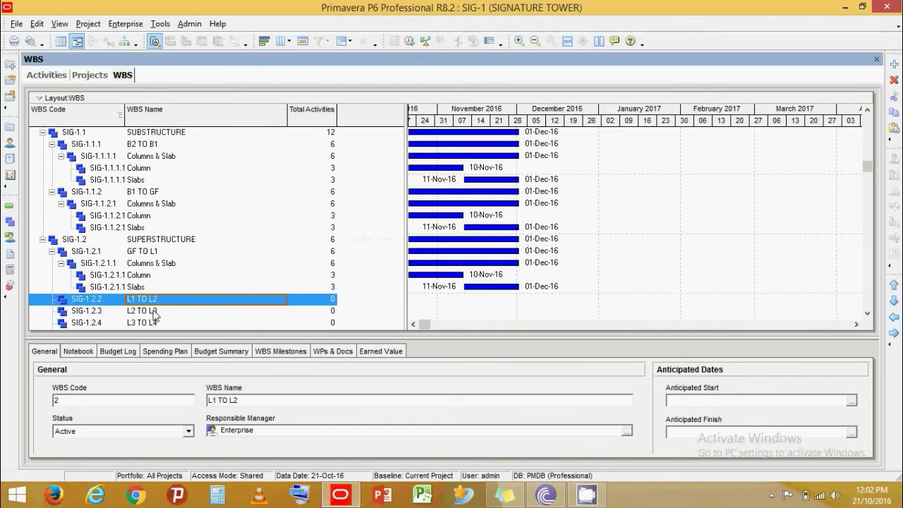
right_click(155, 305)
left_click(176, 130)
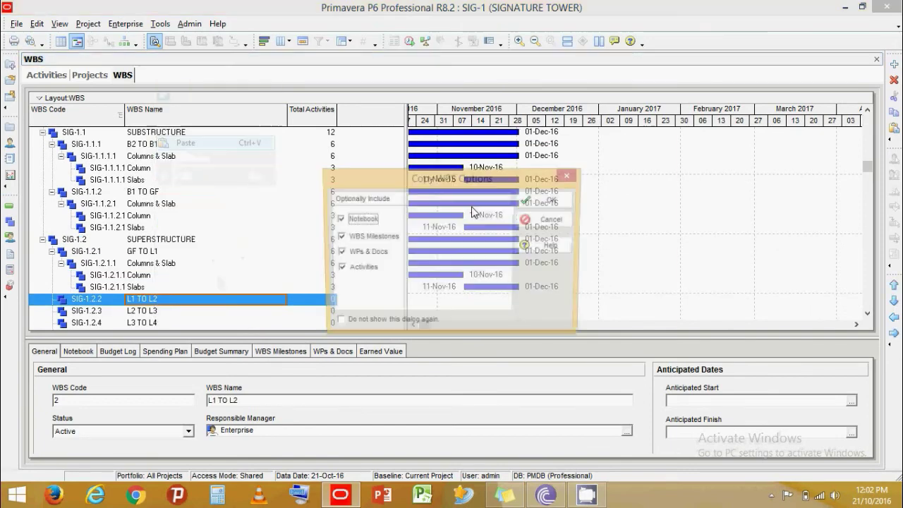
left_click(554, 201)
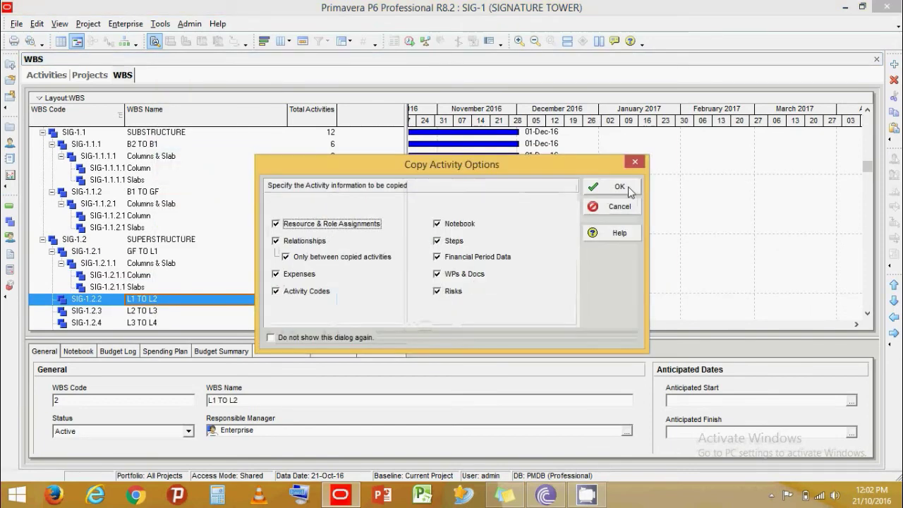
left_click(608, 188)
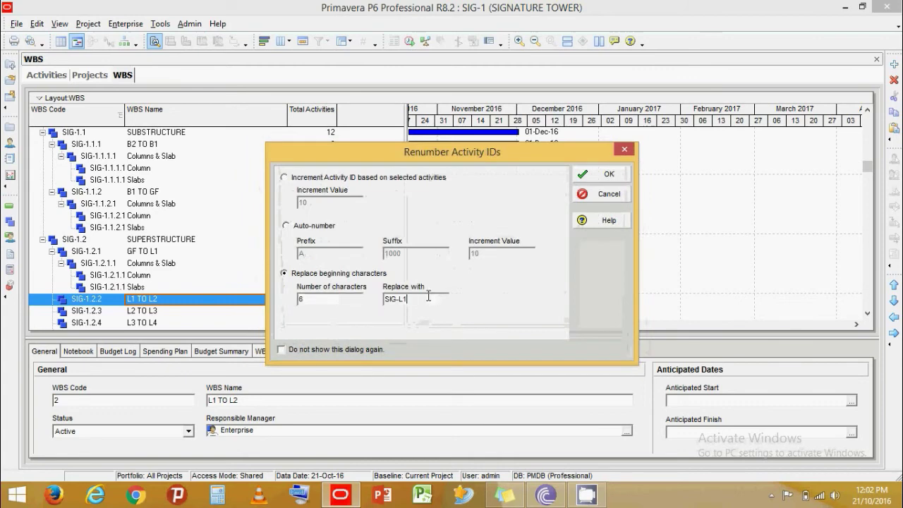
left_click(608, 174)
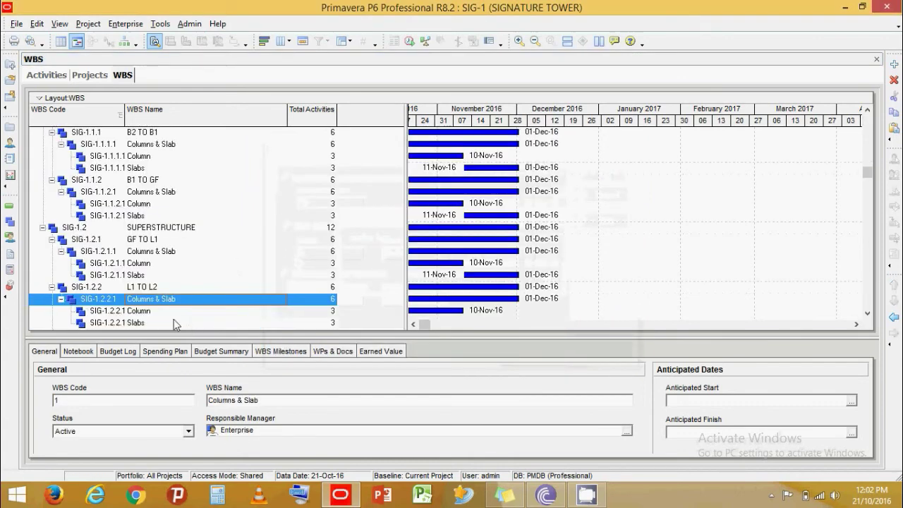
Paste the Columns & Slab element with its activities into L2 TO L3, replacing the first 6 characters of the activity IDs with SIG-L3
left_click(101, 289)
scroll(106, 293, "down", 1)
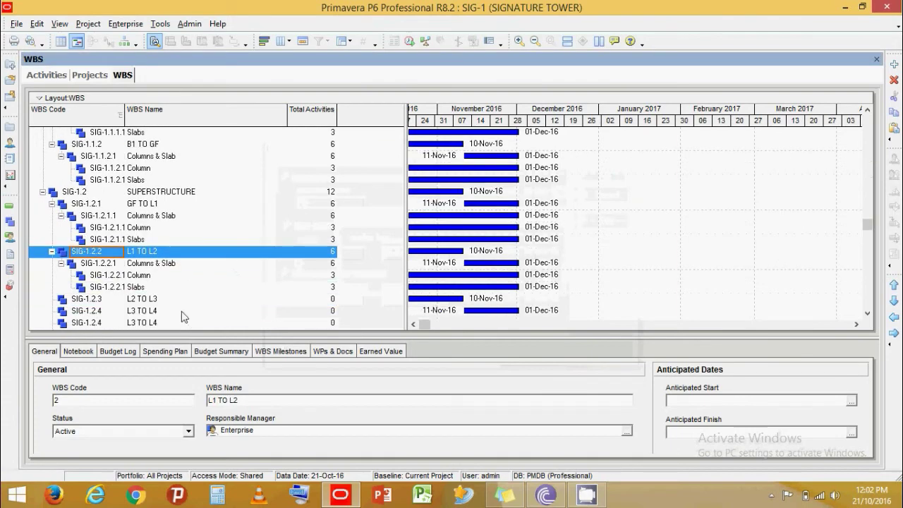
left_click(151, 302)
right_click(150, 302)
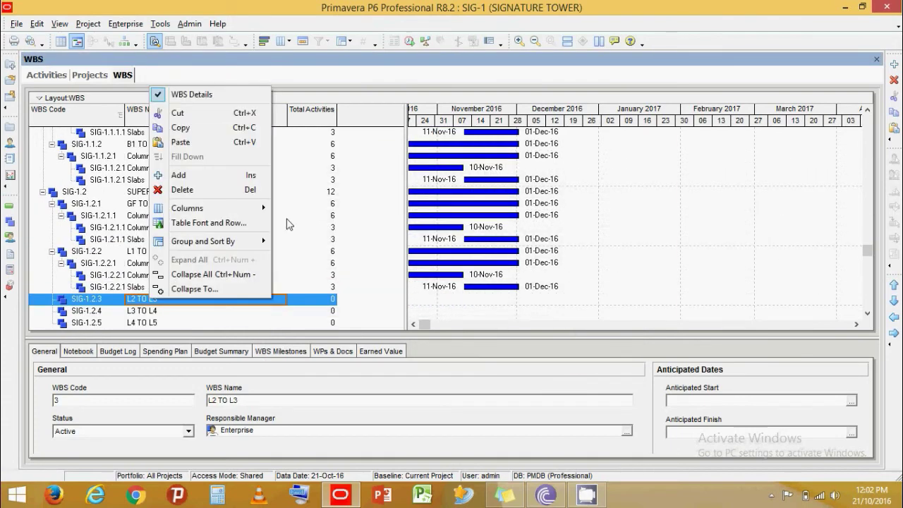
left_click(205, 148)
key("Return")
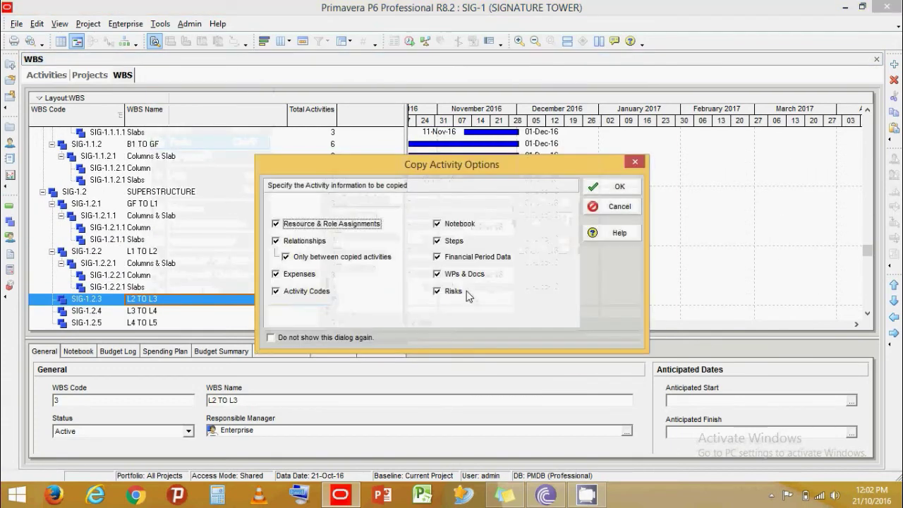
left_click(624, 185)
key("BackSpace")
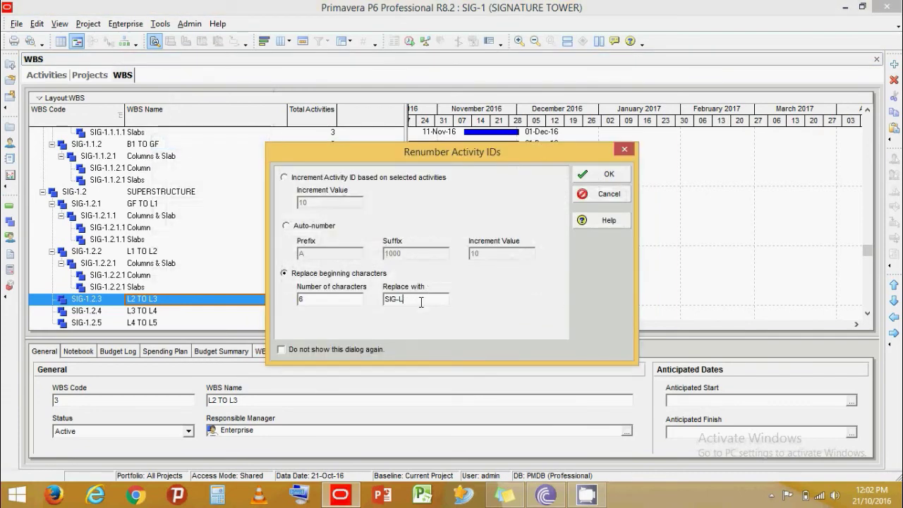
left_click(598, 174)
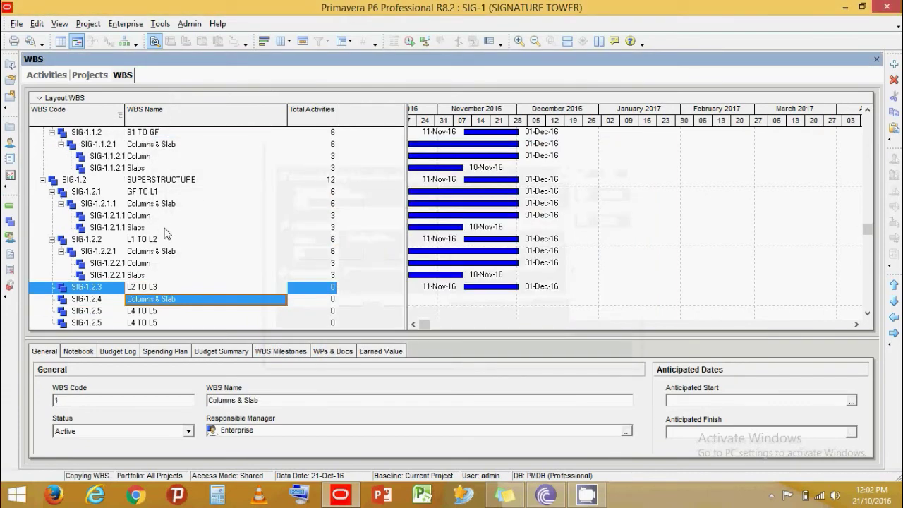
Paste the Columns & Slab element with its activities into L3 TO L4, replacing the first 6 characters of the activity IDs with SIG-L4
key("Down")
key("Down")
key("Down")
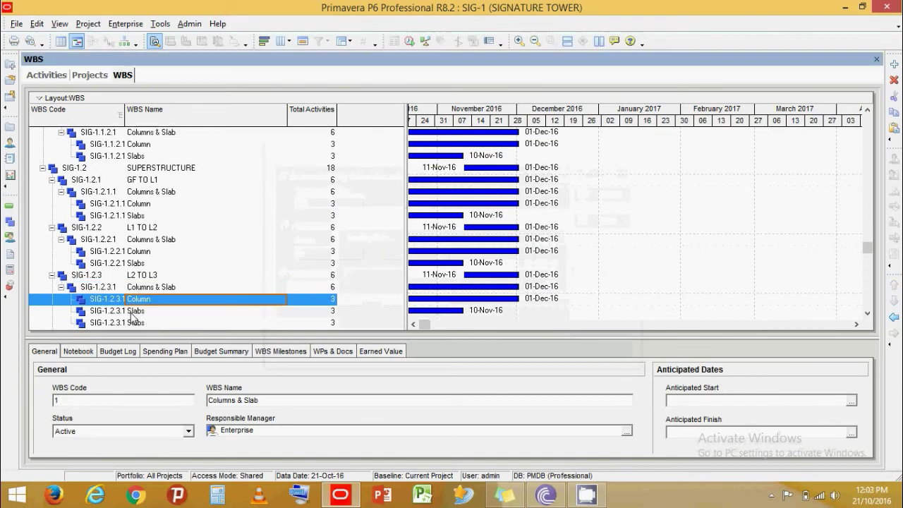
right_click(160, 299)
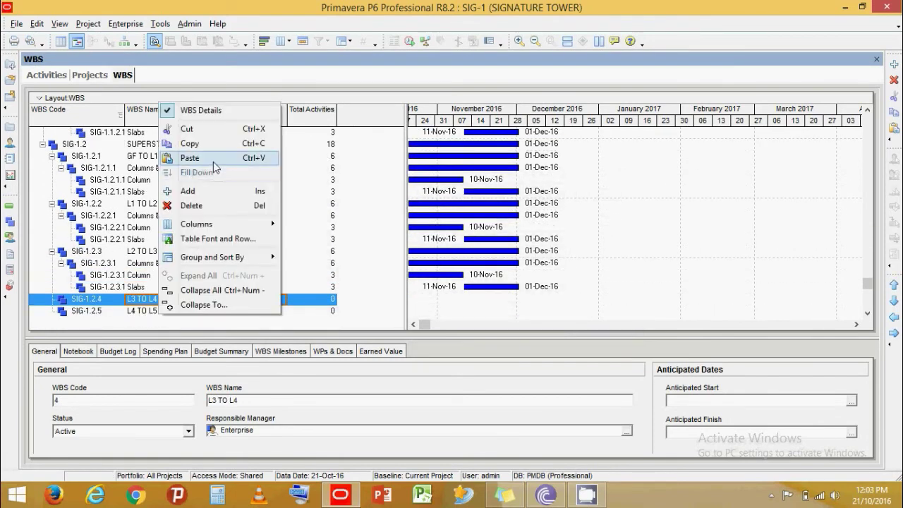
left_click(190, 158)
left_click(547, 199)
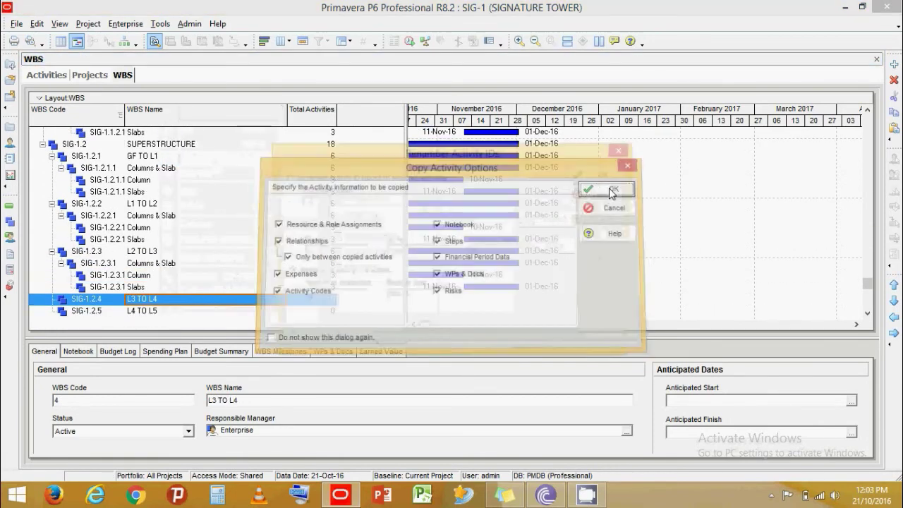
left_click(611, 188)
type("4")
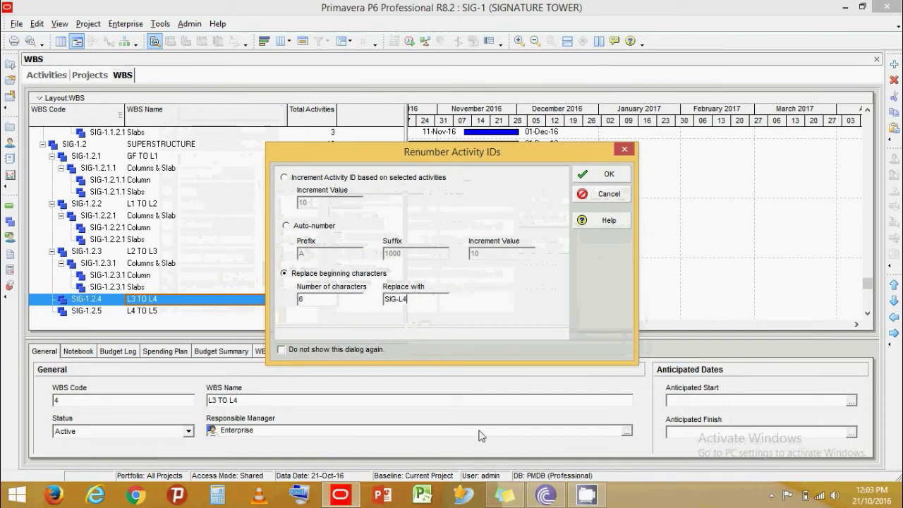
left_click(603, 174)
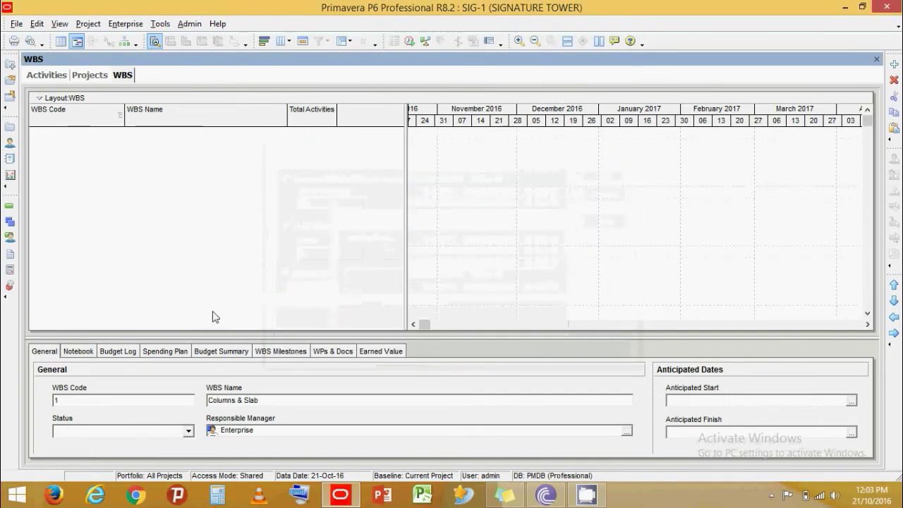
Paste the Columns & Slab element with its activities into L4 TO L5, replacing the first 6 characters of the activity IDs with SIG-L5
left_click(151, 322)
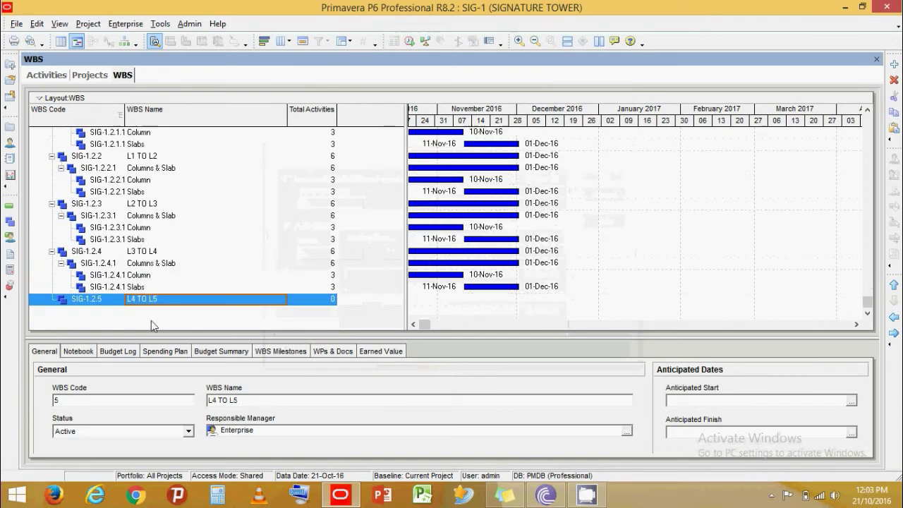
right_click(266, 300)
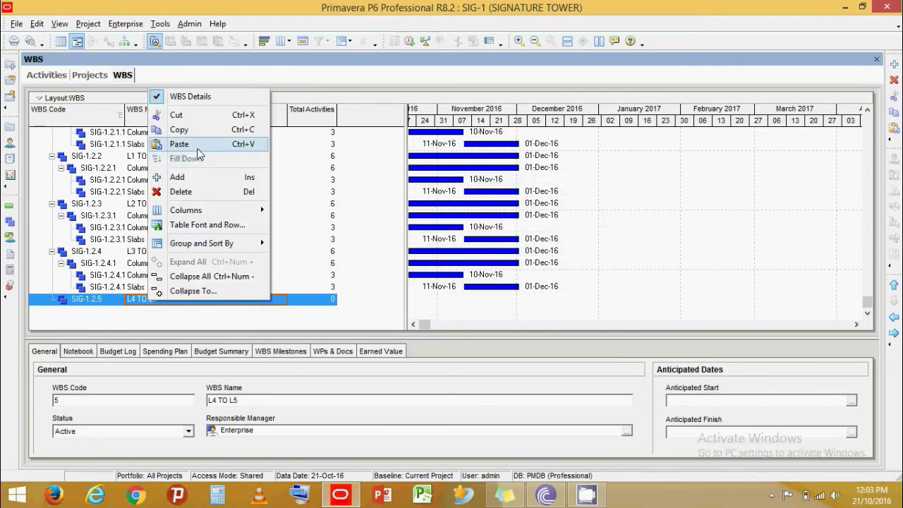
left_click(296, 145)
left_click(540, 199)
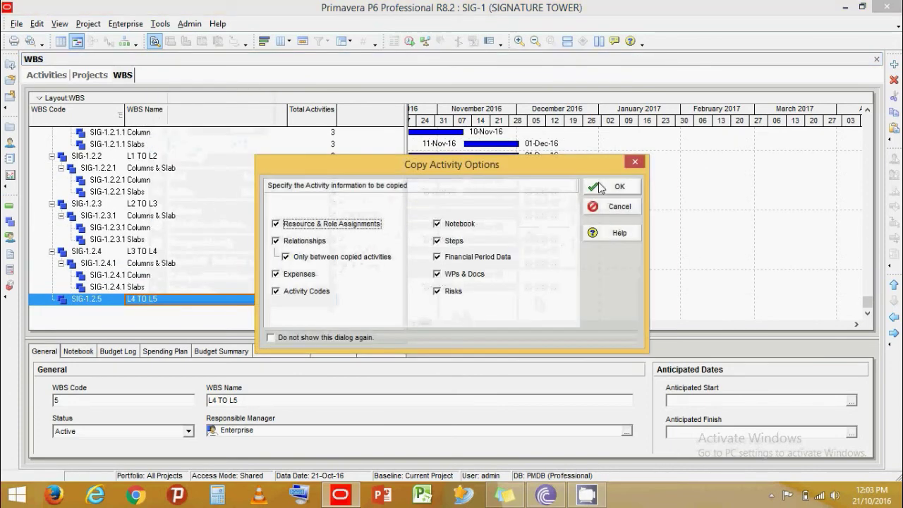
left_click(601, 186)
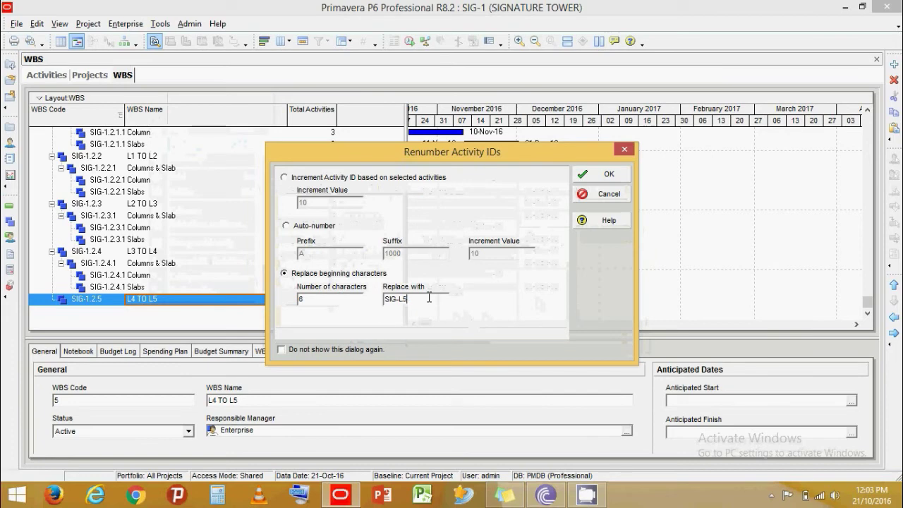
left_click(591, 174)
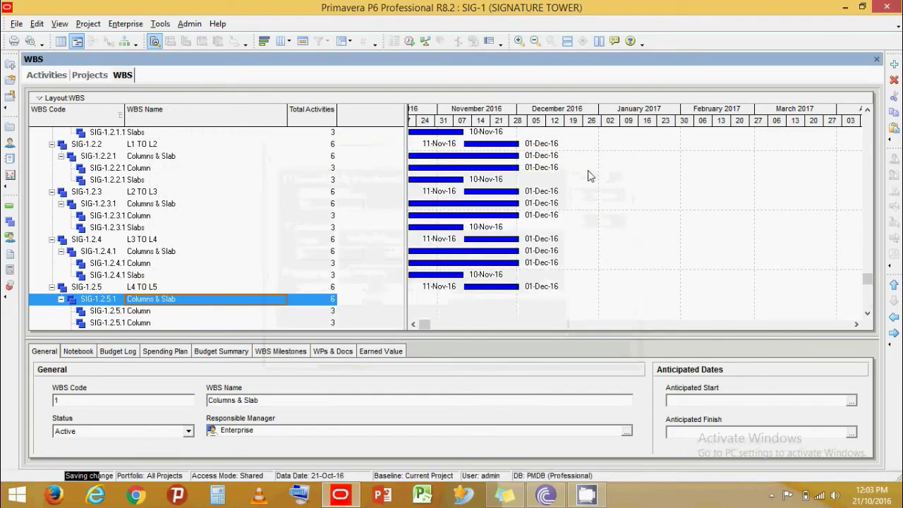
Review the copied column and slab activities of the superstructure floors in the activity list, down to L4 TO L5
left_click(44, 76)
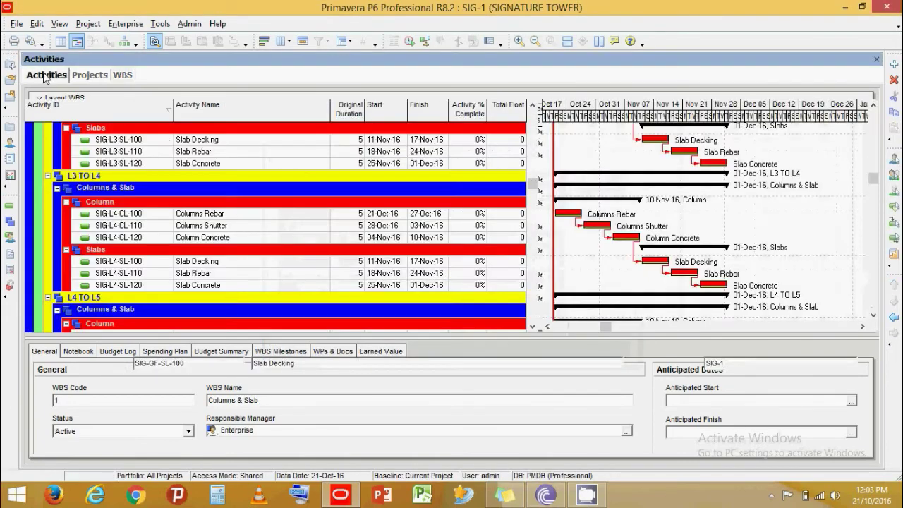
scroll(324, 268, "down", 3)
scroll(332, 267, "down", 6)
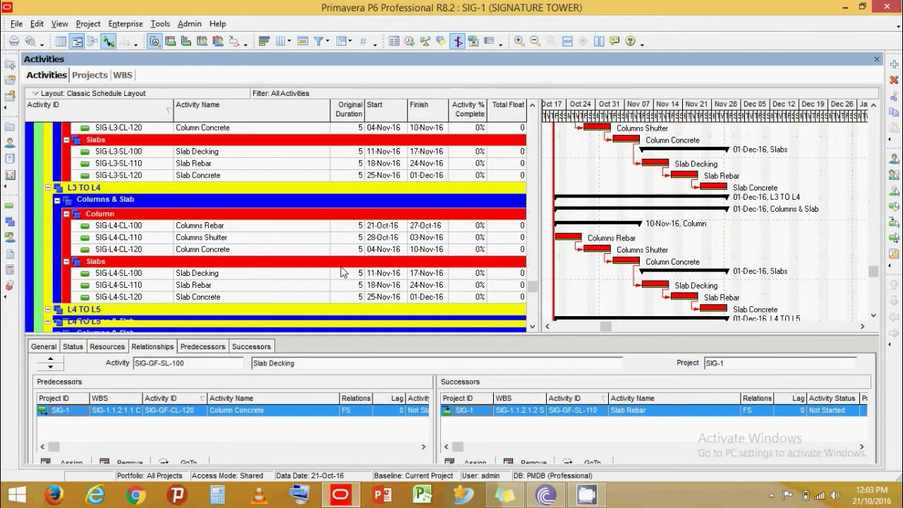
scroll(341, 272, "down", 3)
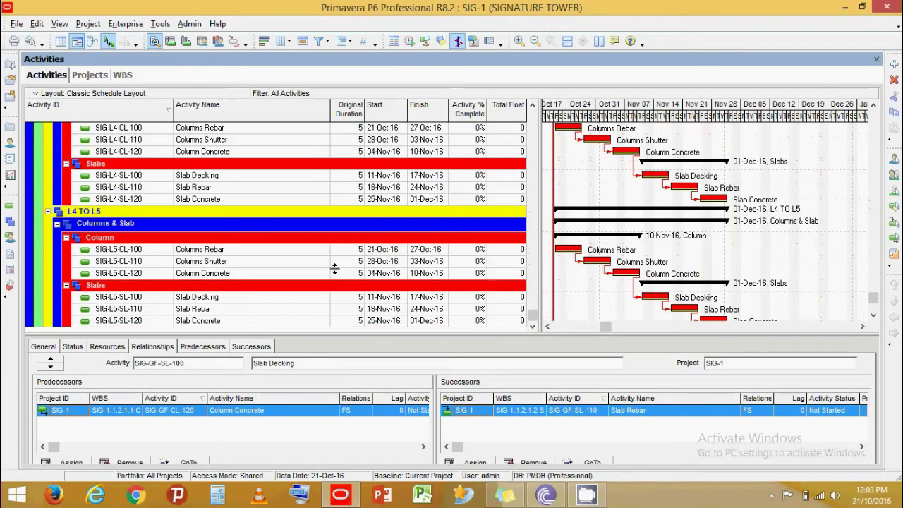
Examine the Gantt bars and relationships of the superstructure floors for links between each floor's slab and the columns above it
left_click(132, 252)
left_click(145, 321)
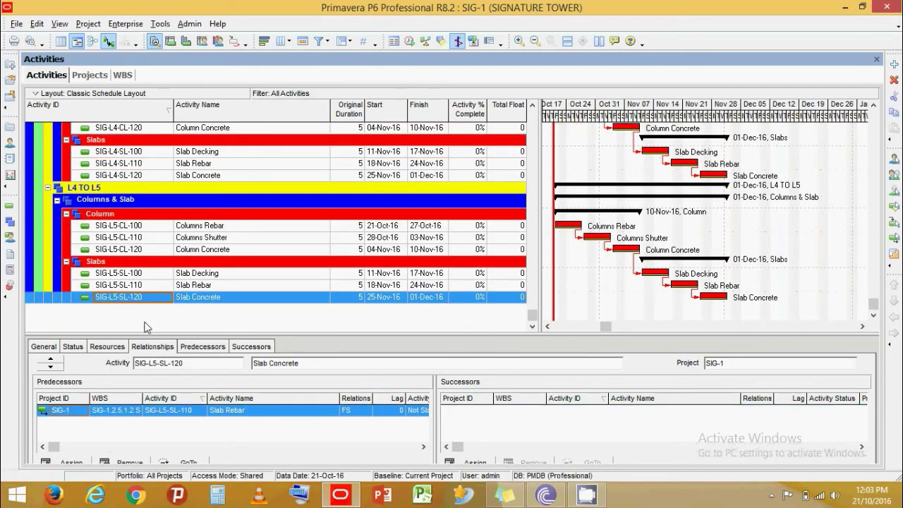
left_click_drag(651, 104, 707, 111)
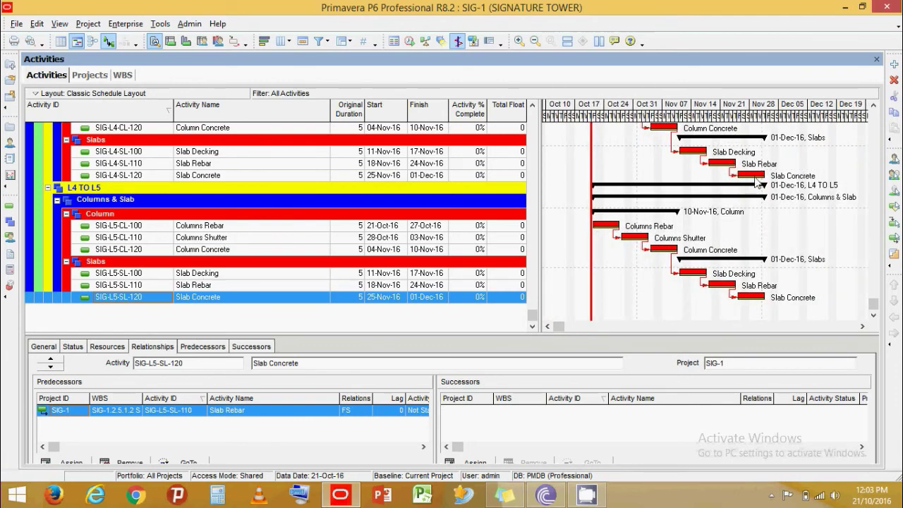
left_click(604, 231)
scroll(604, 231, "up", 4)
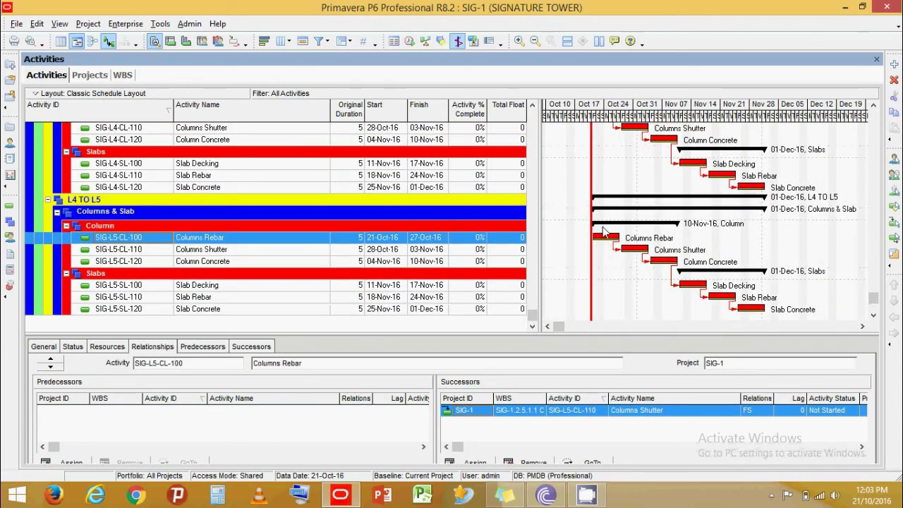
left_click(605, 229)
scroll(605, 228, "up", 3)
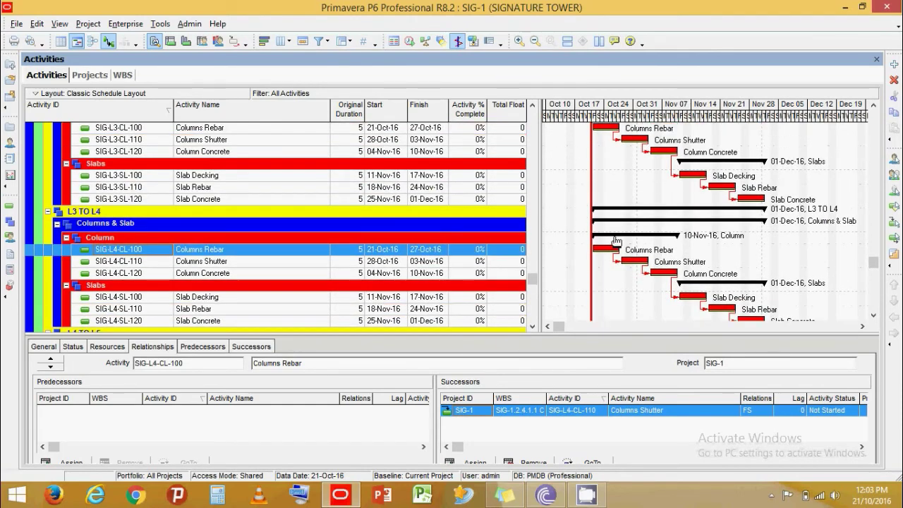
left_click(605, 194)
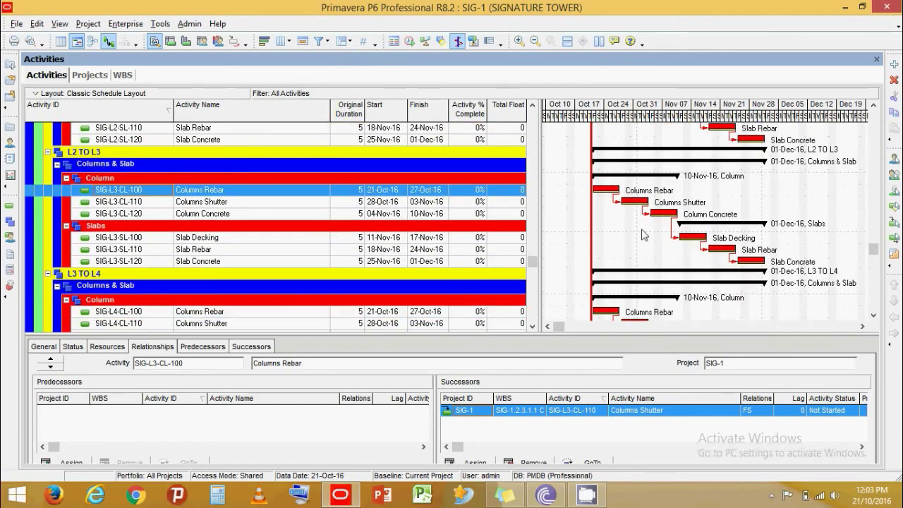
scroll(642, 238, "up", 3)
scroll(690, 264, "down", 4)
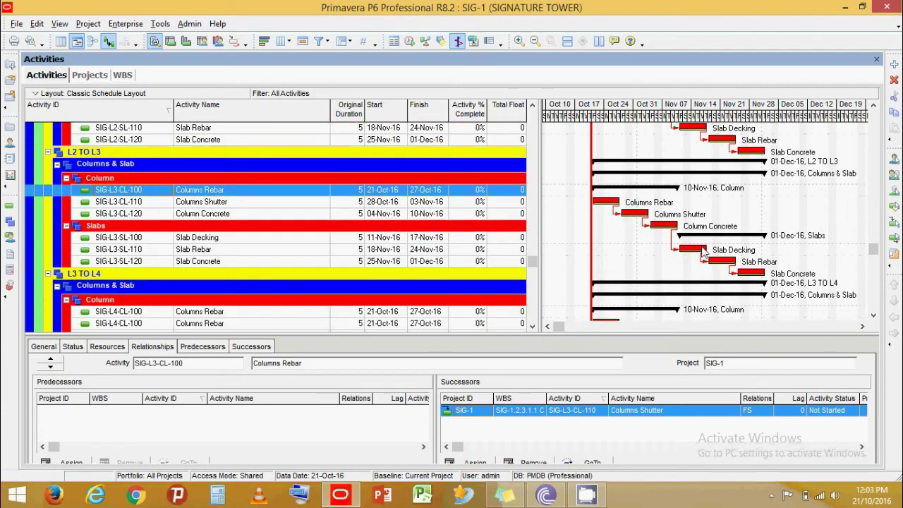
scroll(878, 297, "down", 1)
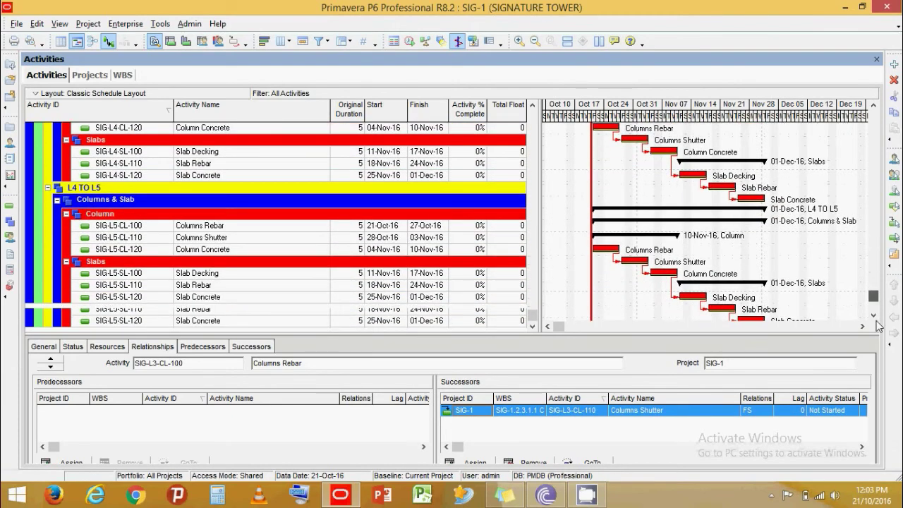
Link the Slab Concrete activity SIG-L4-SL-120 to the Columns Rebar activity SIG-L5-CL-100 of L4 TO L5
left_click(198, 177)
scroll(200, 182, "up", 1)
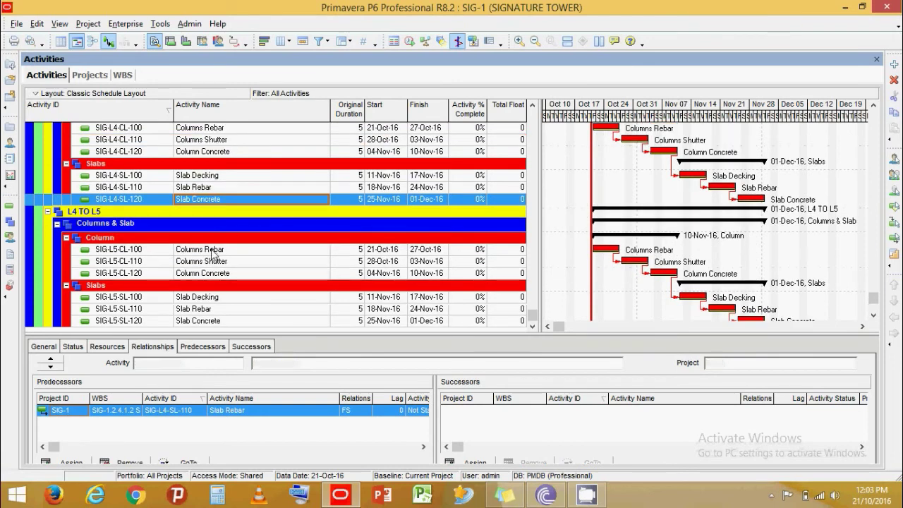
left_click(130, 252)
right_click(223, 254)
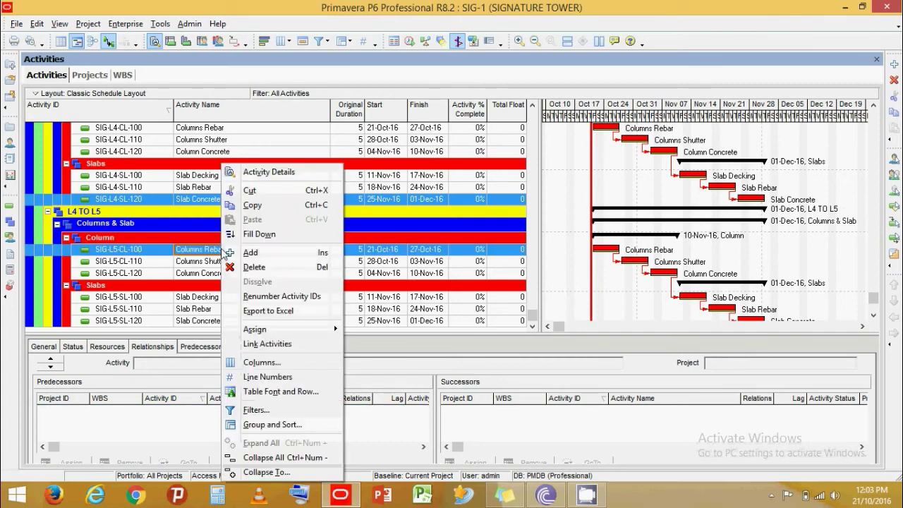
left_click(285, 344)
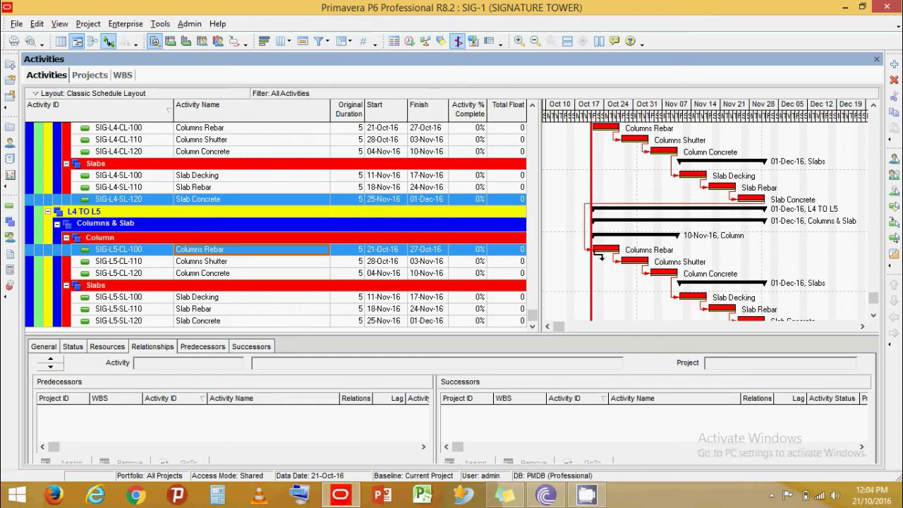
Link the Slab Concrete activity SIG-L3-SL-120 to the Columns Rebar activity SIG-L4-CL-100 of L3 TO L4
scroll(346, 218, "up", 4)
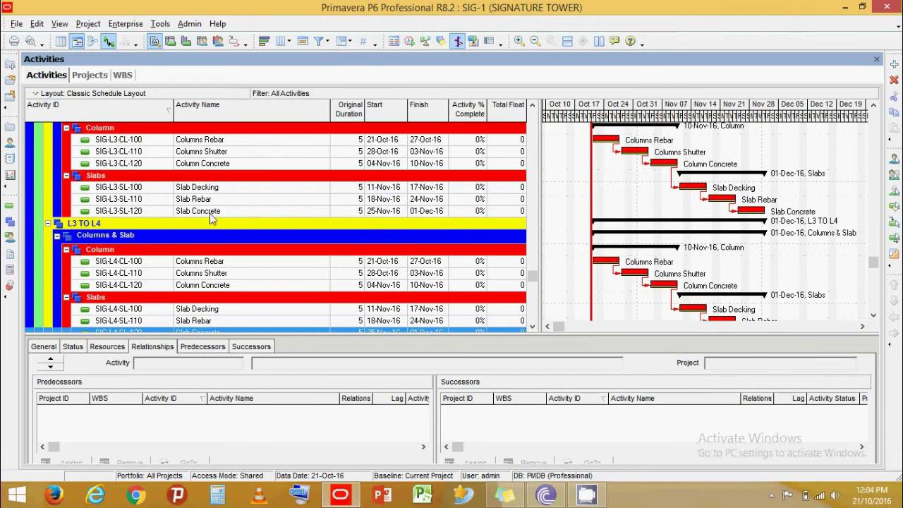
left_click(210, 213)
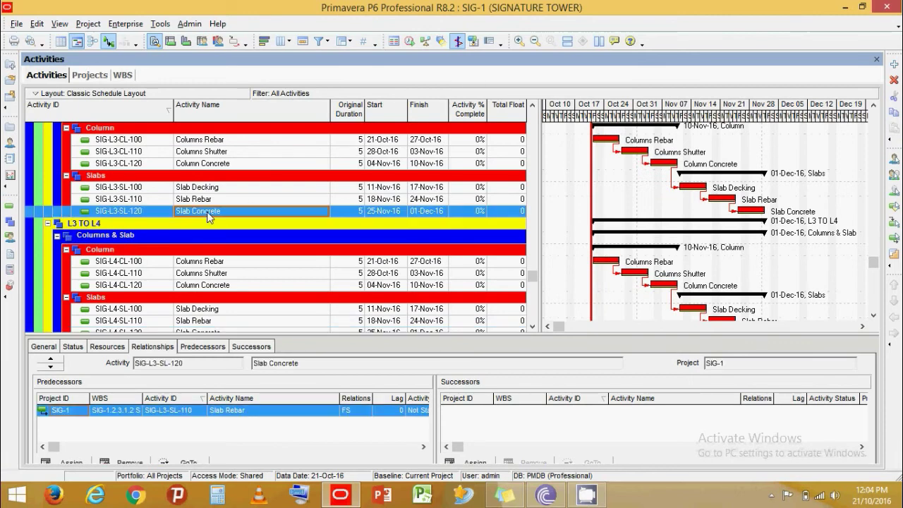
left_click(142, 262, "ctrl")
right_click(142, 262)
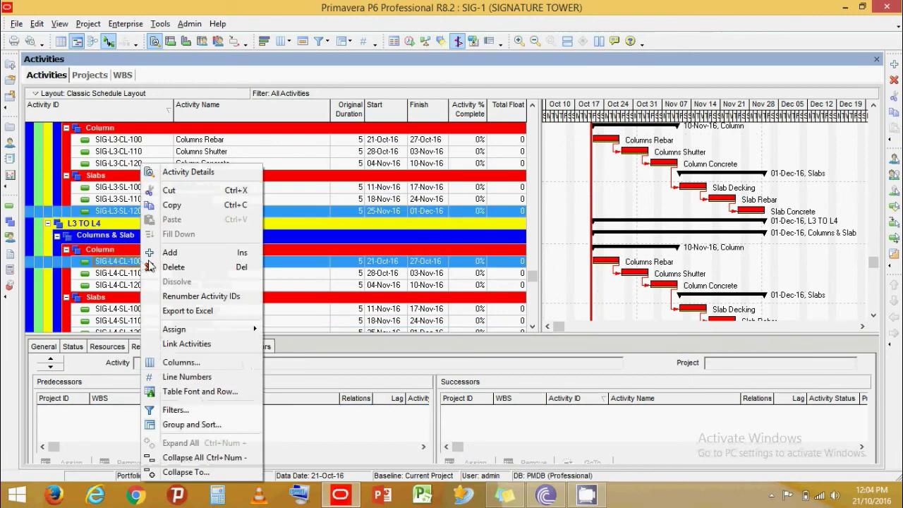
left_click(224, 344)
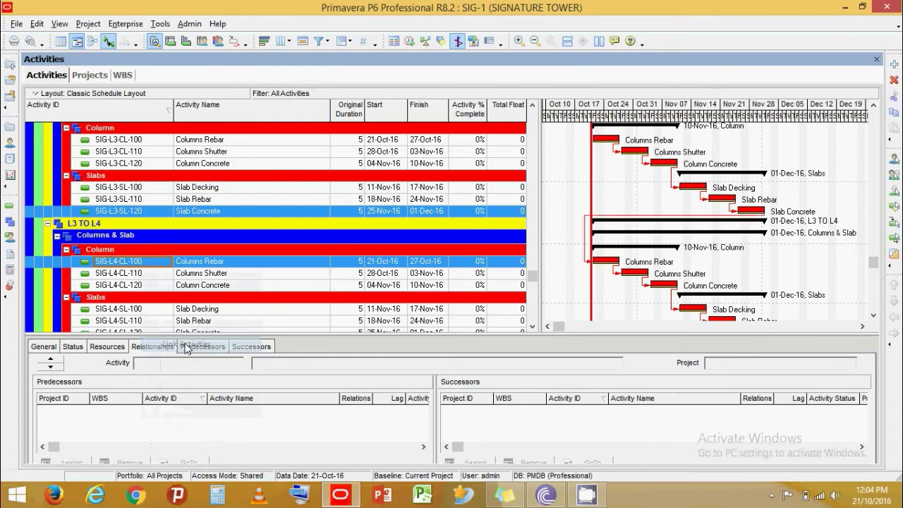
Link the Slab Concrete activity SIG-L2-SL-120 to the Columns Rebar activity SIG-L3-CL-100 of L2 TO L3
scroll(293, 208, "up", 3)
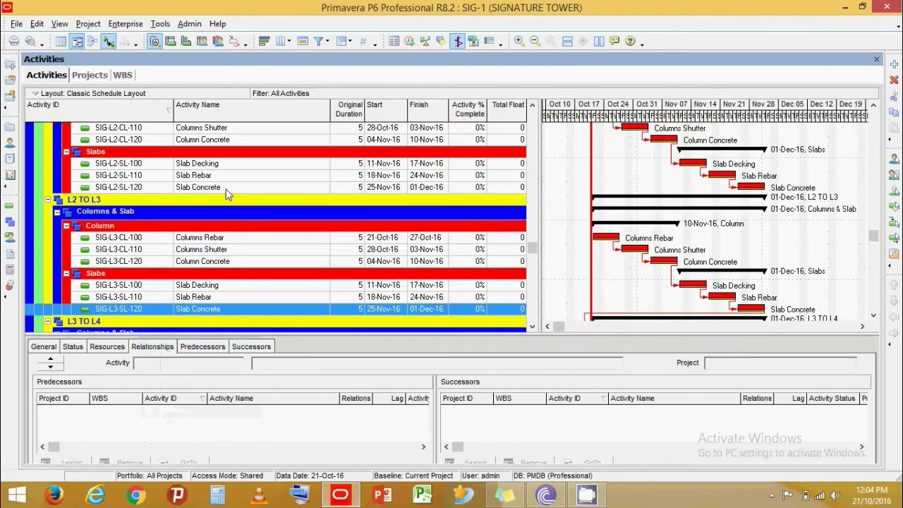
left_click(220, 188)
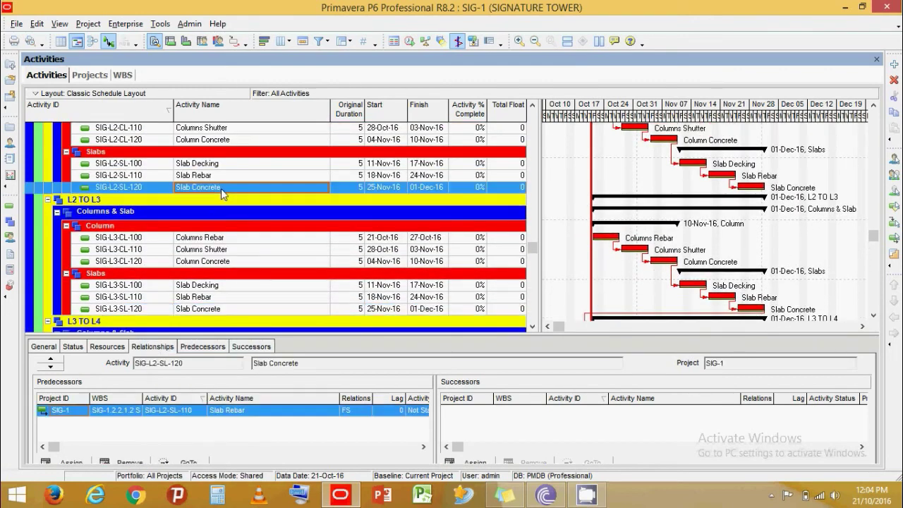
left_click(219, 239, "ctrl")
right_click(219, 240)
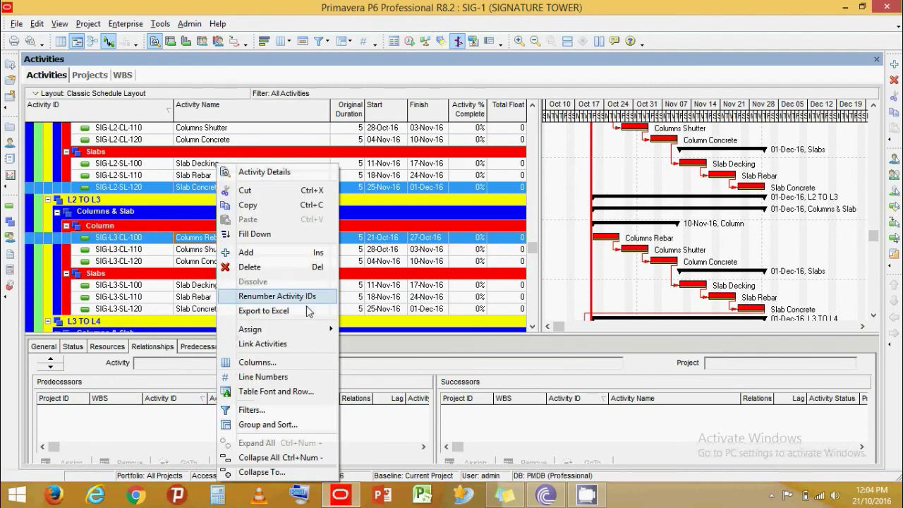
left_click(294, 352)
Link the Slab Concrete activity SIG-L1-SL-120 to the Columns Rebar activity SIG-L2-CL-100 of L1 TO L2
scroll(353, 226, "up", 5)
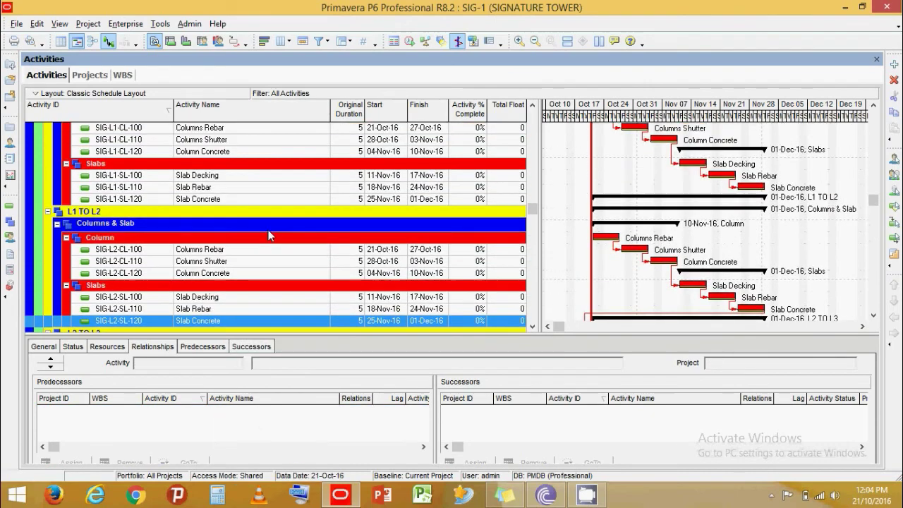
left_click(218, 238)
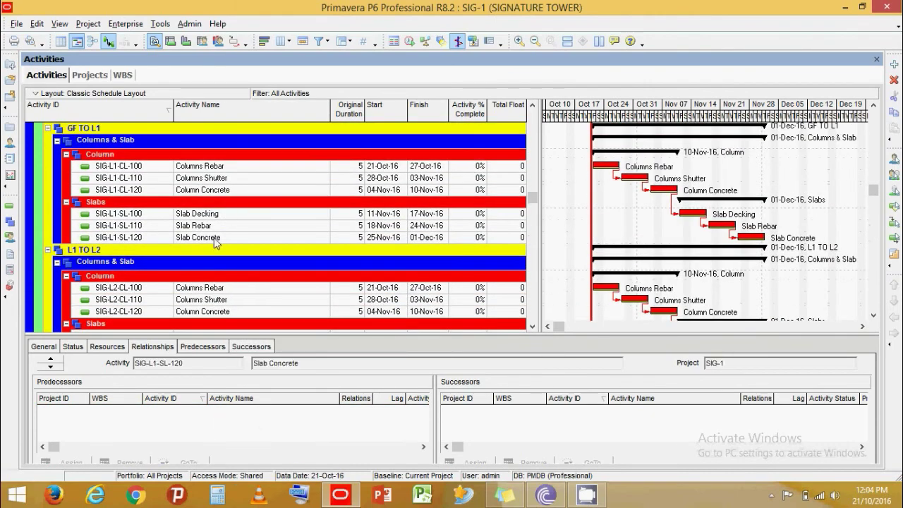
left_click(231, 291, "ctrl")
right_click(231, 292)
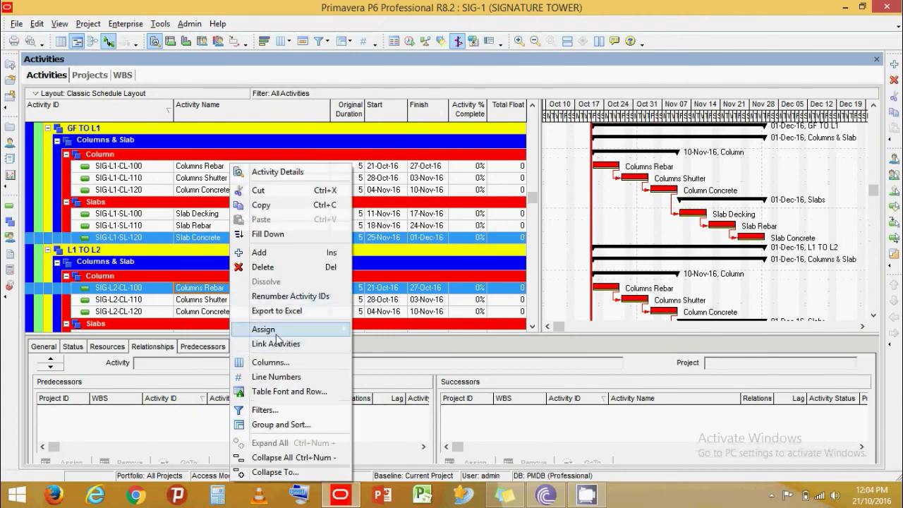
left_click(276, 343)
Link the substructure's Slab Concrete activity SIG-GF-SL-120 to the superstructure's Columns Rebar activity SIG-L1-CL-100
scroll(212, 268, "up", 5)
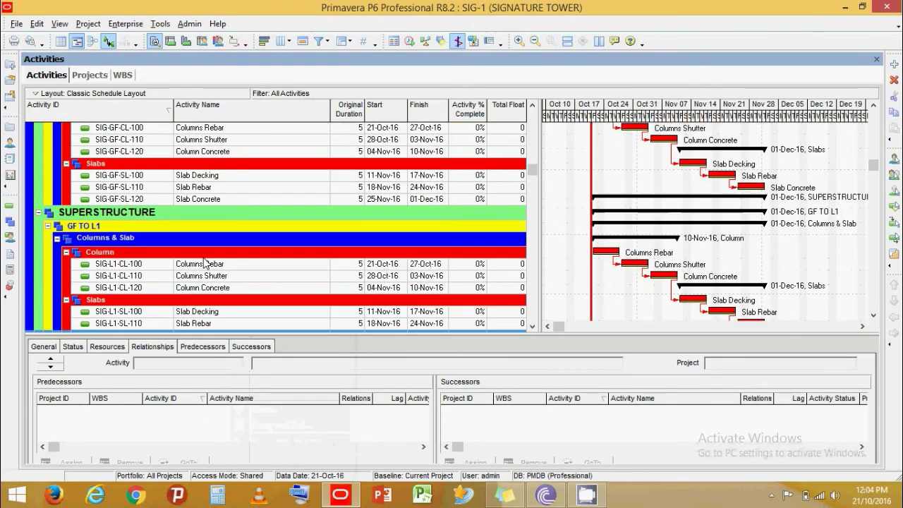
scroll(205, 262, "up", 3)
left_click(217, 240)
scroll(222, 254, "down", 2)
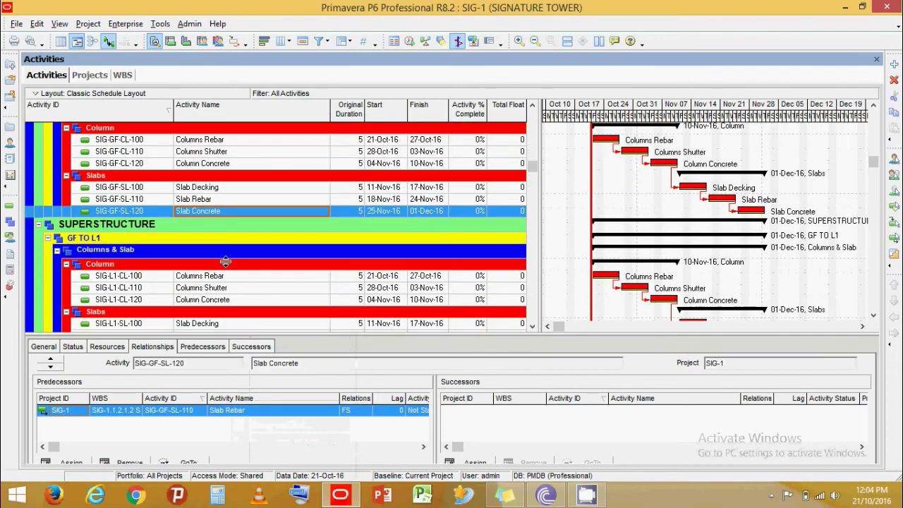
left_click(223, 276, "ctrl")
right_click(223, 275)
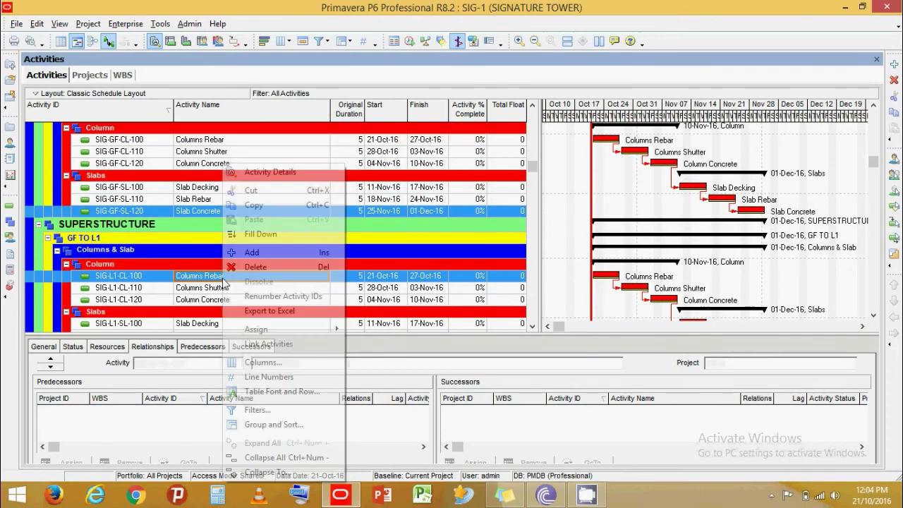
left_click(273, 344)
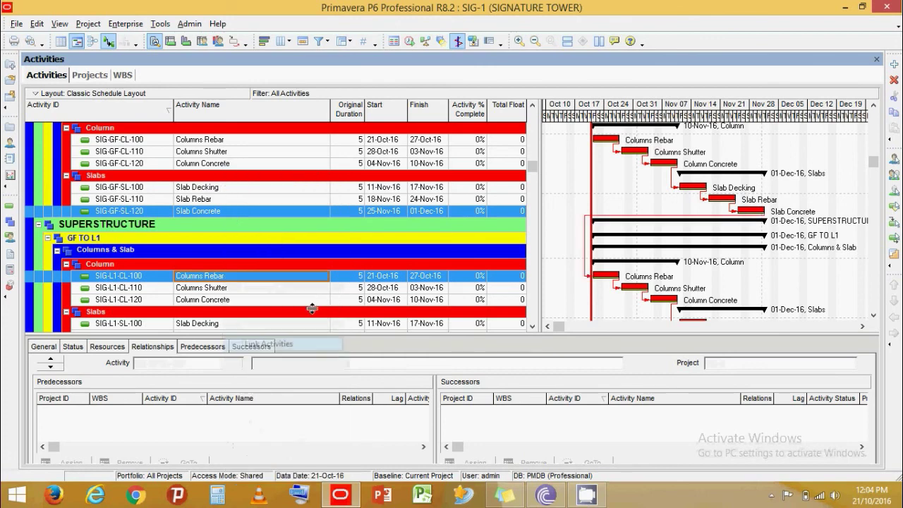
Link the Slab Concrete activity SIG-B1-SL-120 to the Columns Rebar activity SIG-GF-CL-100 of B1 TO GF
scroll(284, 238, "up", 3)
scroll(283, 240, "up", 1)
left_click(218, 208)
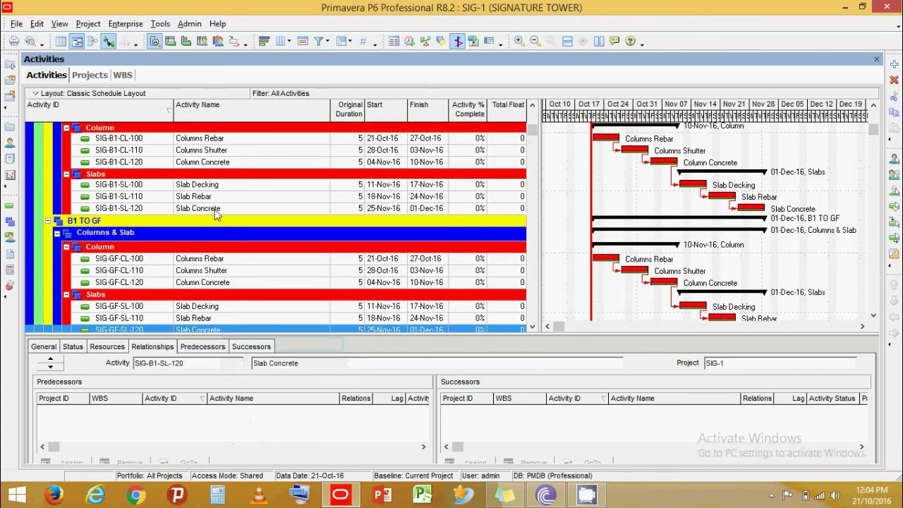
left_click(232, 259, "ctrl")
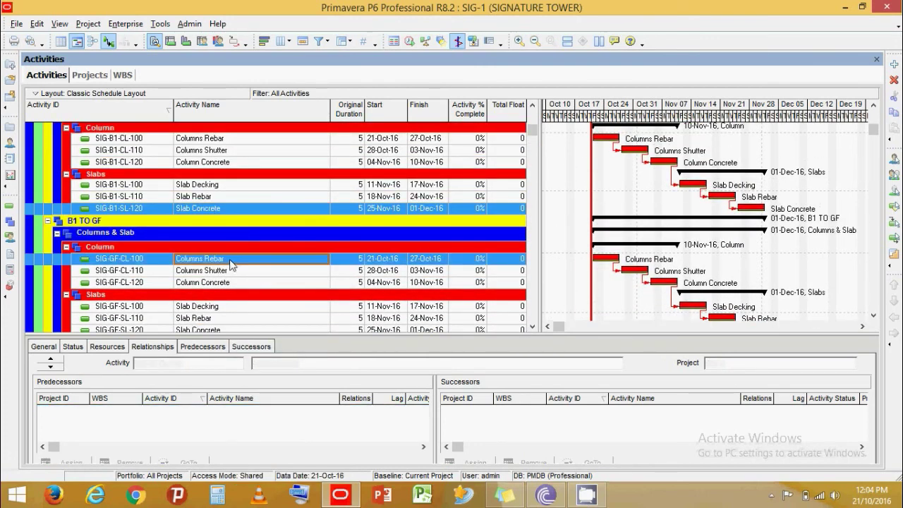
right_click(232, 260)
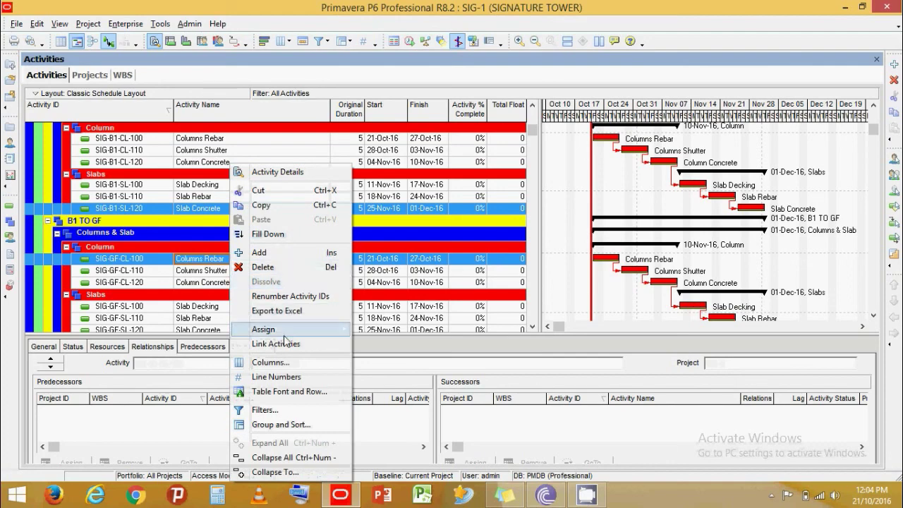
left_click(275, 343)
Schedule the project again from the 21-Oct-16 data date to recalculate the activity dates
scroll(330, 275, "up", 2)
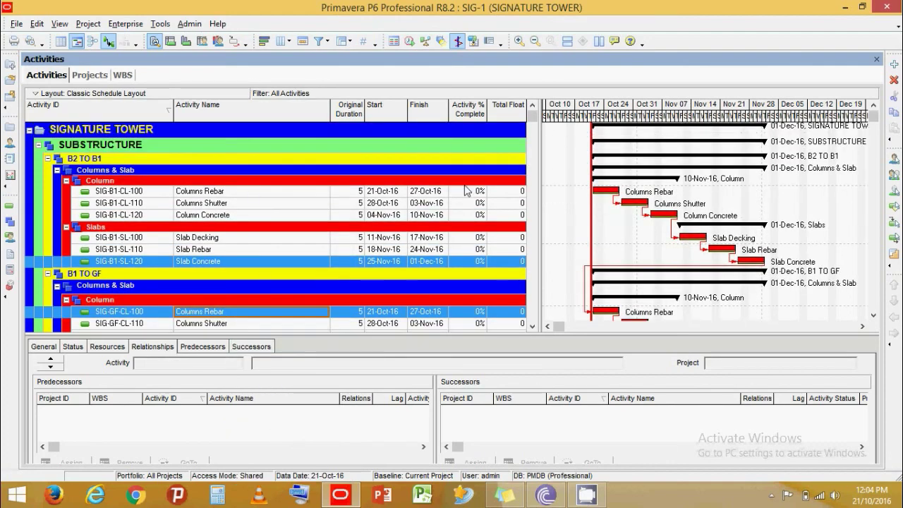
scroll(638, 225, "down", 4)
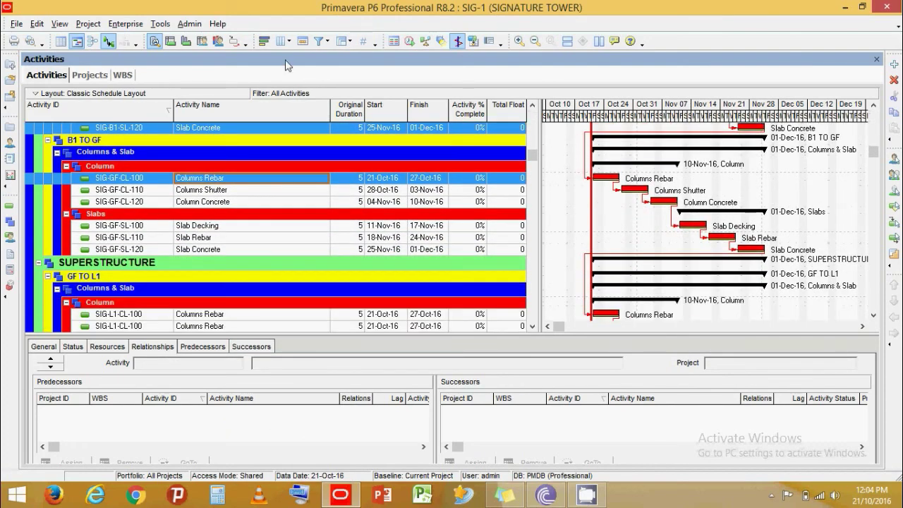
left_click(409, 42)
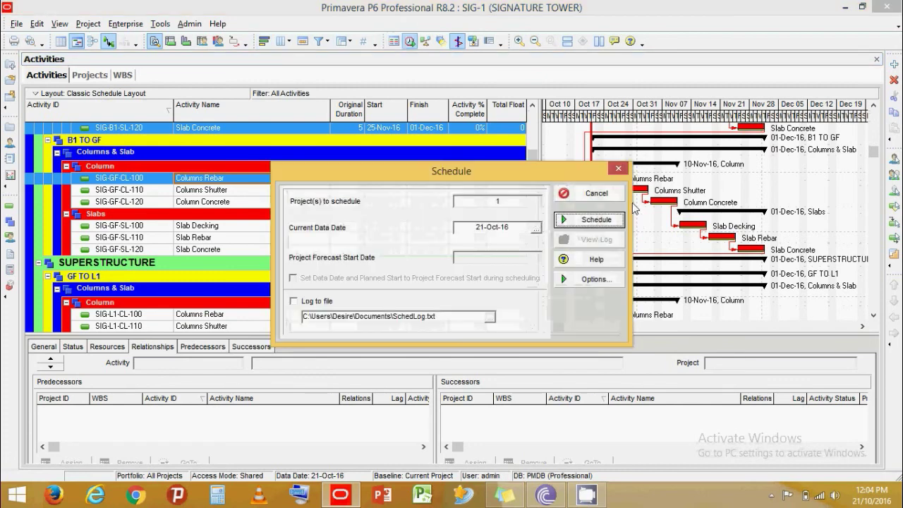
left_click(583, 221)
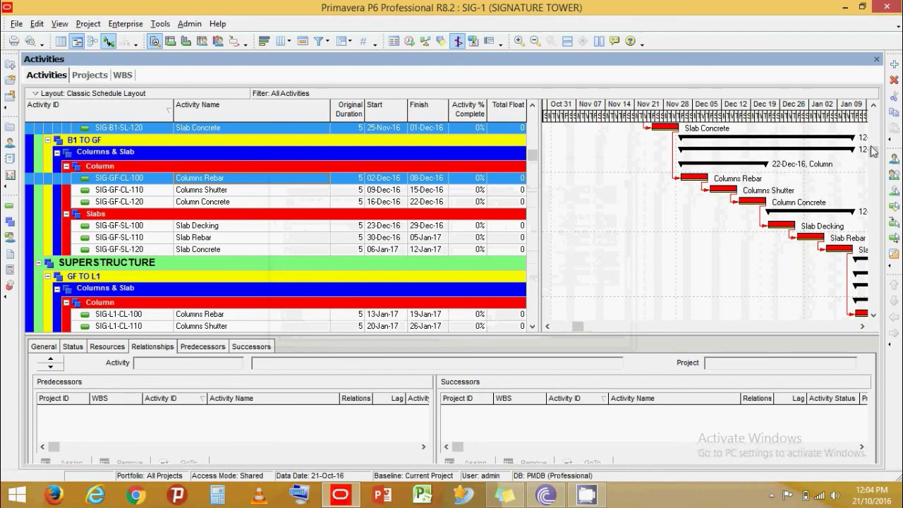
Compress the Gantt timescale and examine the rescheduled bars and links from B2 TO B1 down to L4 TO L5
scroll(877, 155, "up", 4)
left_click_drag(633, 123, 579, 118)
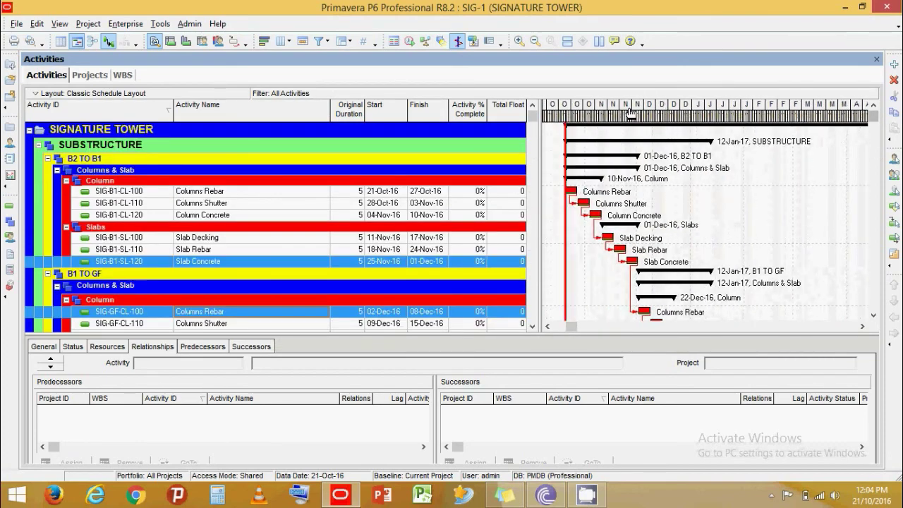
scroll(845, 187, "down", 2)
scroll(845, 187, "down", 3)
left_click(862, 326)
left_click_drag(863, 326, 864, 327)
left_click_drag(734, 103, 653, 105)
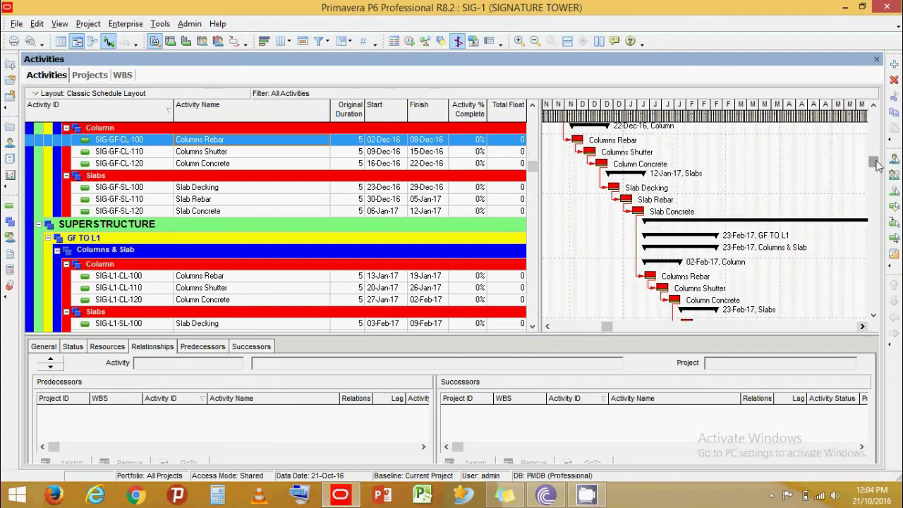
scroll(877, 165, "down", 12)
left_click_drag(739, 106, 562, 106)
left_click_drag(875, 275, 870, 332)
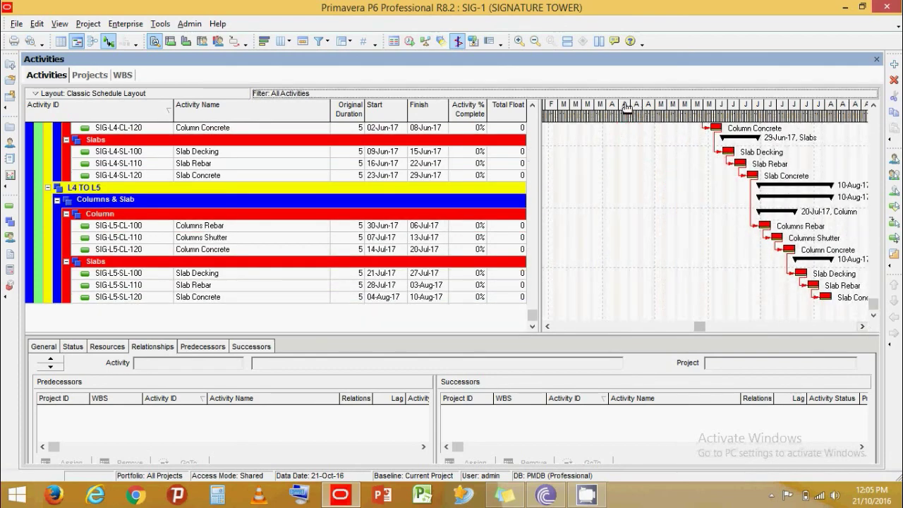
left_click_drag(627, 105, 548, 107)
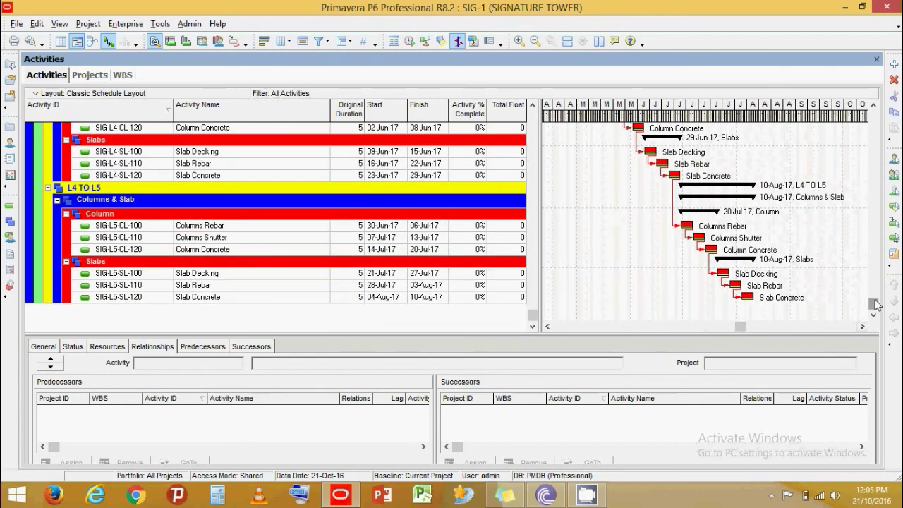